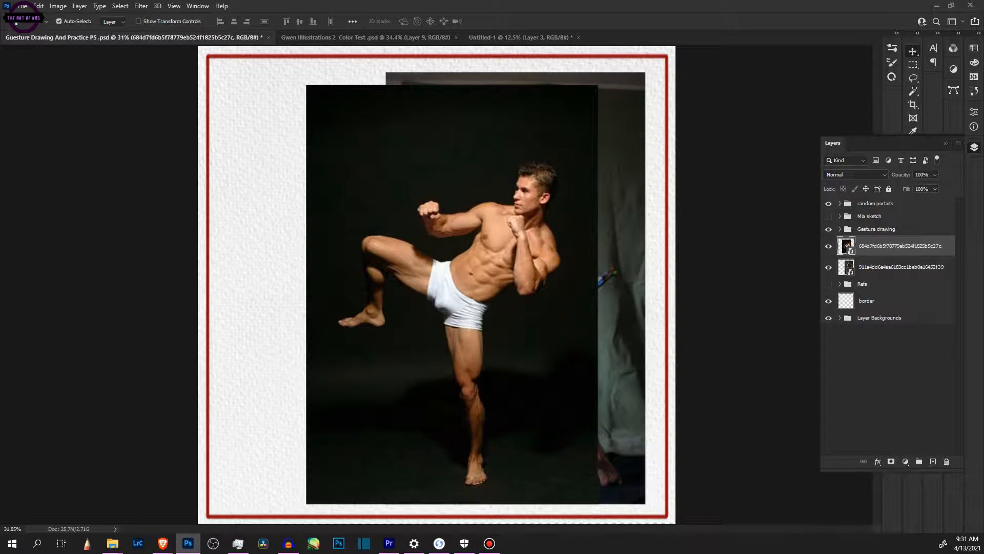
Step: Reposition the two reference photos over the canvas's right half, with the kicking pose covering the archer pose
{"action": "left_click_drag", "start_coordinate": [545, 329], "coordinate": [427, 328]}
{"action": "mouse_move", "coordinate": [622, 291]}
{"action": "left_mouse_down"}
{"action": "mouse_move", "coordinate": [566, 287]}
{"action": "mouse_move", "coordinate": [610, 287]}
{"action": "left_mouse_up"}
{"action": "left_click_drag", "start_coordinate": [409, 333], "coordinate": [588, 444]}
{"action": "left_click_drag", "start_coordinate": [564, 251], "coordinate": [222, 124]}
{"action": "left_click_drag", "start_coordinate": [254, 331], "coordinate": [241, 338]}
{"action": "left_click_drag", "start_coordinate": [571, 348], "coordinate": [587, 348]}
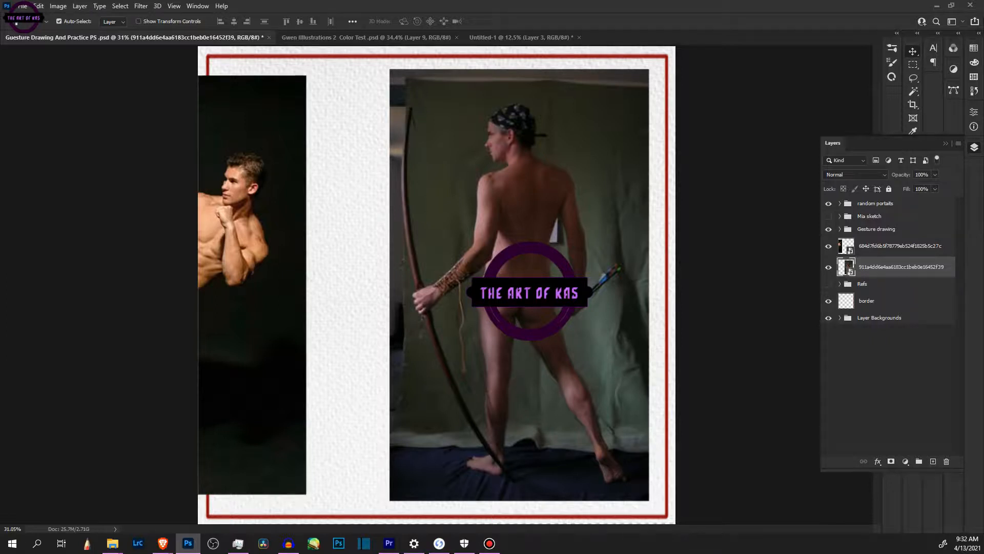
{"action": "left_click_drag", "start_coordinate": [237, 361], "coordinate": [593, 368]}
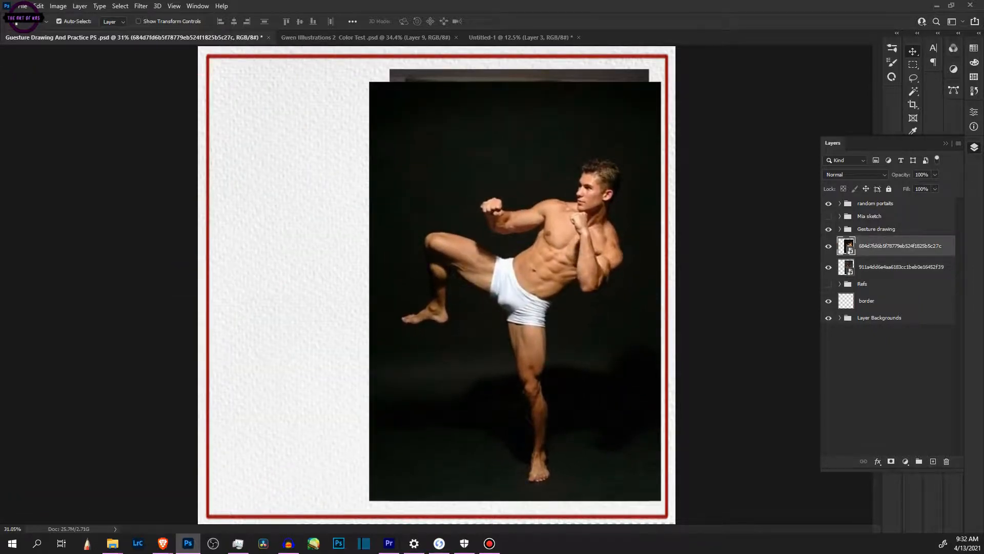
Step: Hide both reference photo layers, then show the Mia sketch group and expand its layers
{"action": "left_click", "coordinate": [829, 267]}
{"action": "left_click", "coordinate": [828, 246]}
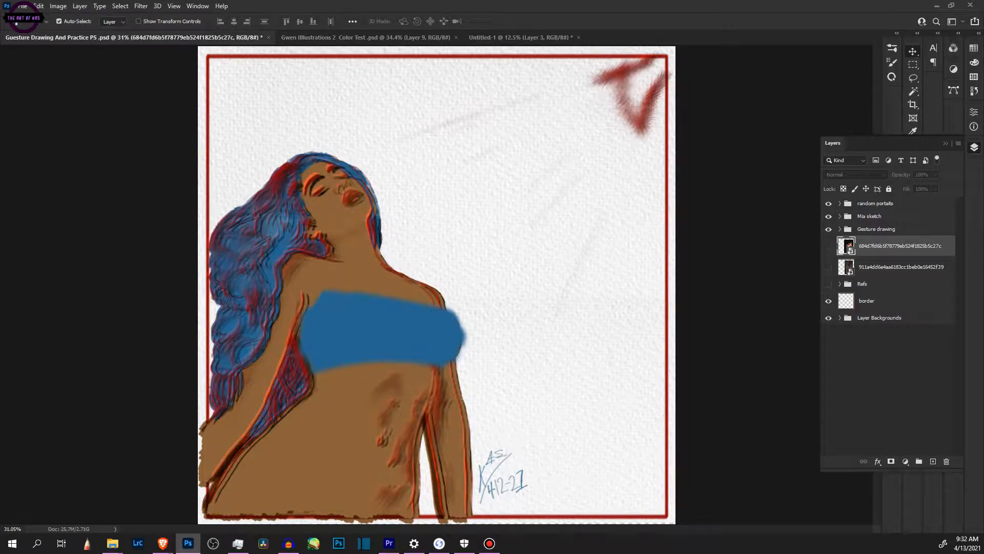
{"action": "left_click", "coordinate": [840, 216]}
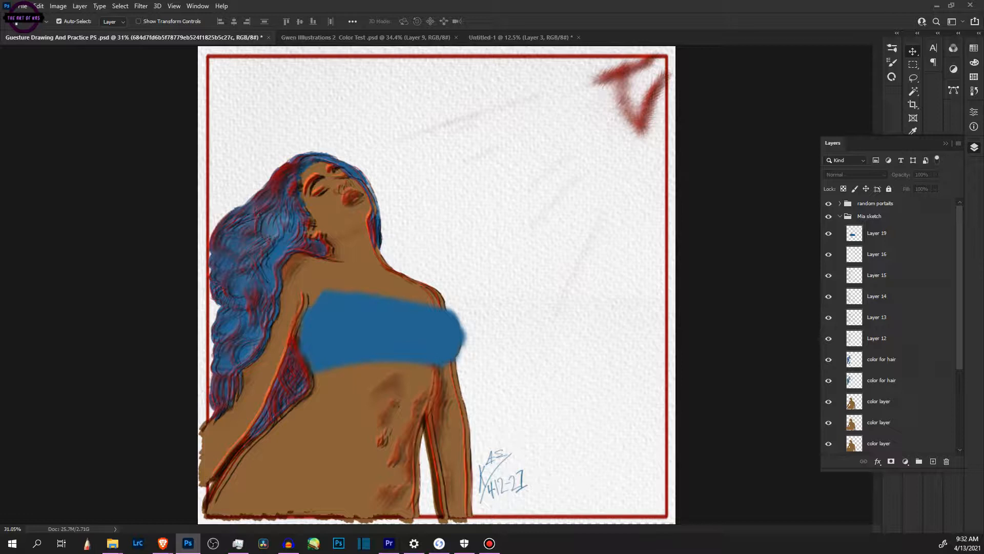
Step: Hide Layers 13, 14 and 15 and the upper two color layers to examine the figure's base
{"action": "left_click", "coordinate": [828, 296]}
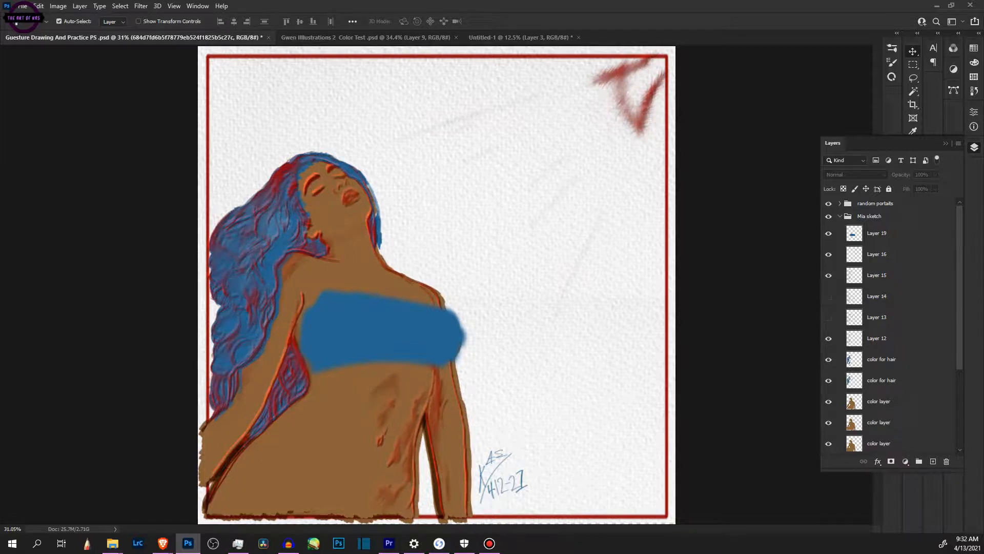
{"action": "left_click", "coordinate": [828, 275]}
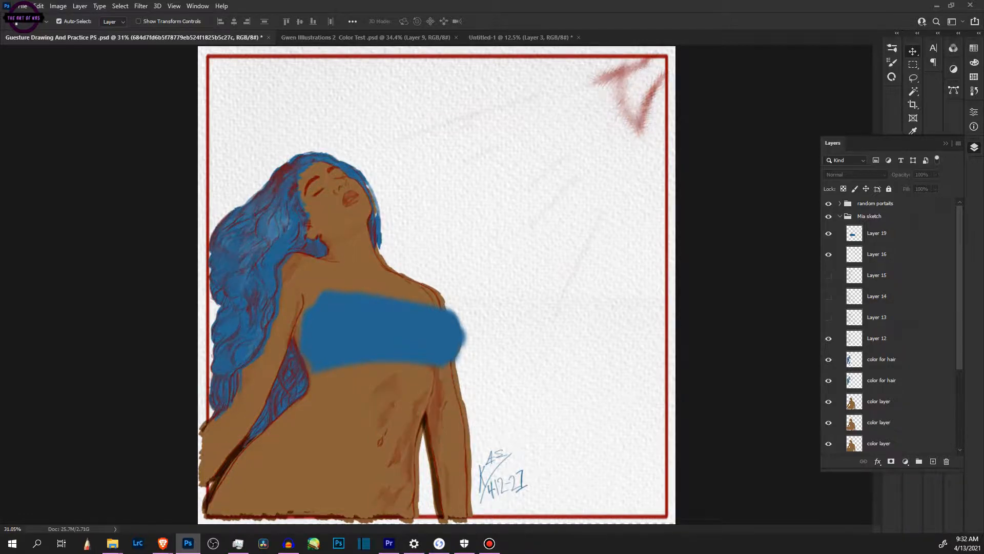
{"action": "left_click", "coordinate": [828, 401]}
{"action": "left_click", "coordinate": [828, 422]}
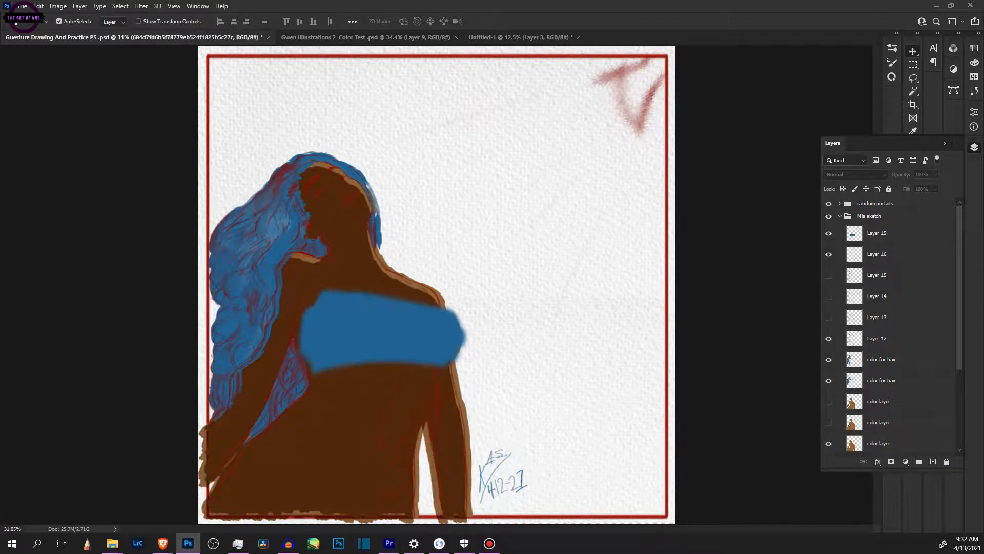
Step: Show the uppermost color layer, hide the lower color layers, and examine the figure's outlines and flat colors up close
{"action": "left_click_drag", "start_coordinate": [959, 287], "coordinate": [959, 322]}
{"action": "left_click", "coordinate": [828, 345]}
{"action": "left_click", "coordinate": [828, 408]}
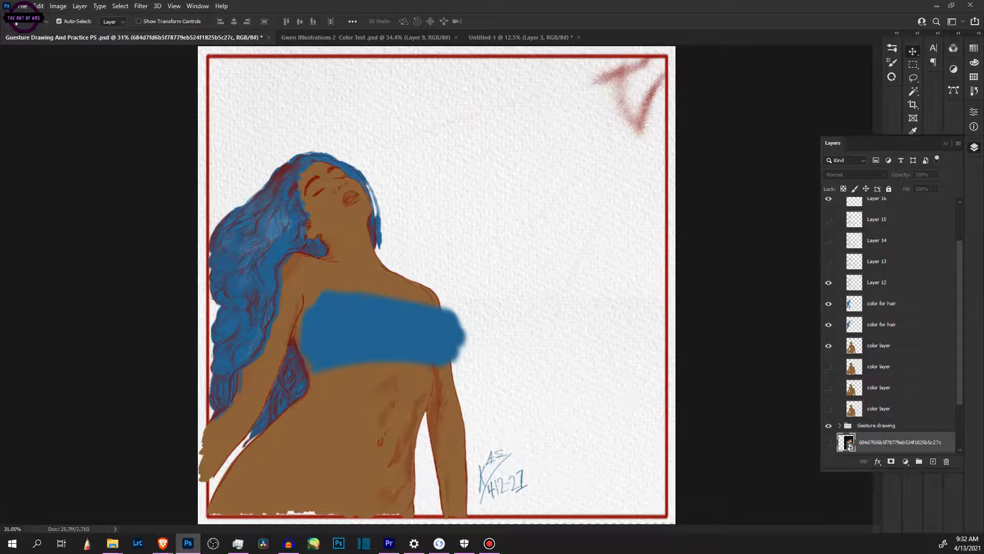
{"action": "key", "text": "z"}
{"action": "left_click_drag", "start_coordinate": [358, 212], "coordinate": [384, 211]}
{"action": "left_click_drag", "start_coordinate": [221, 290], "coordinate": [246, 290]}
{"action": "left_click_drag", "start_coordinate": [309, 277], "coordinate": [280, 277]}
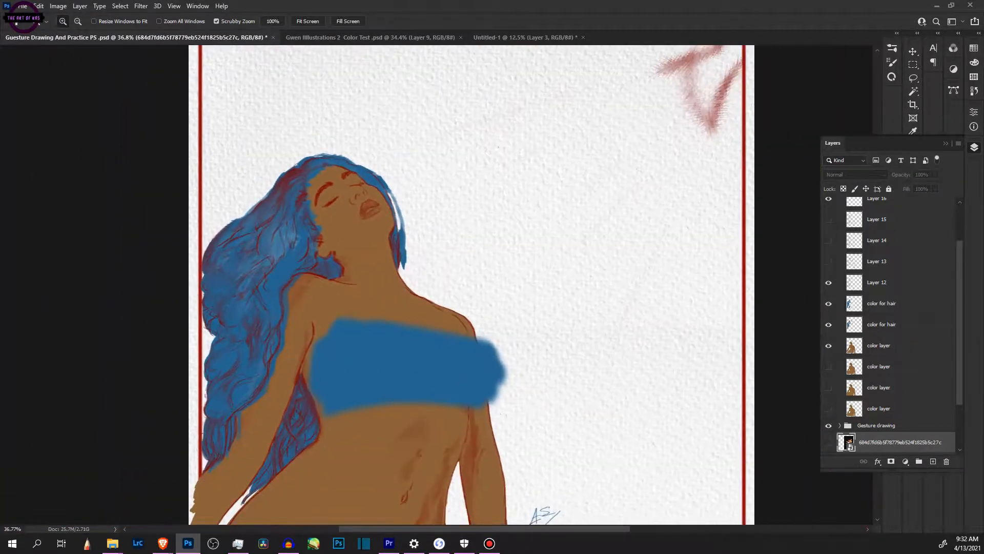
{"action": "left_click_drag", "start_coordinate": [368, 277], "coordinate": [361, 277]}
{"action": "left_click_drag", "start_coordinate": [358, 196], "coordinate": [279, 149]}
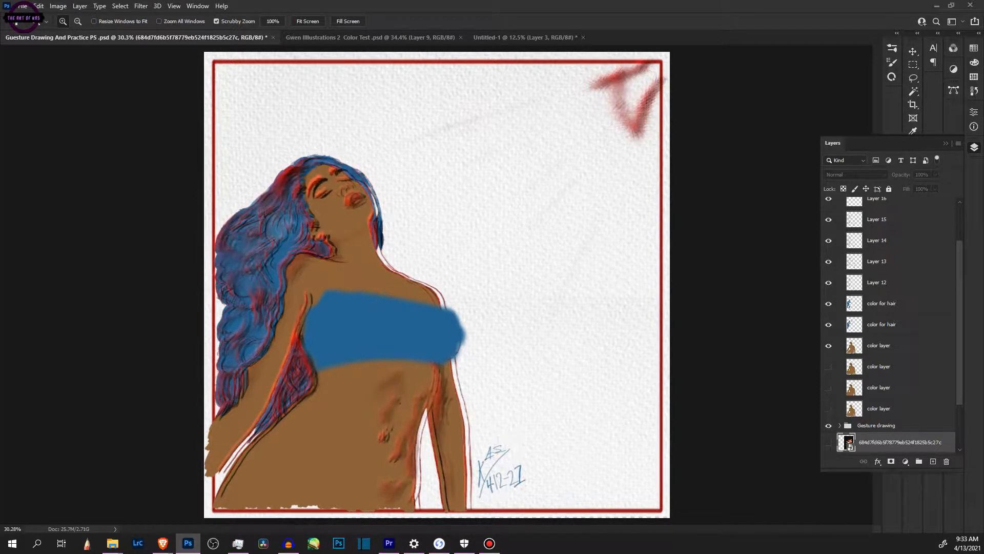
Step: Show the three hidden color layers again, select Layer 16, and collapse the Mia sketch group
{"action": "left_click", "coordinate": [828, 408]}
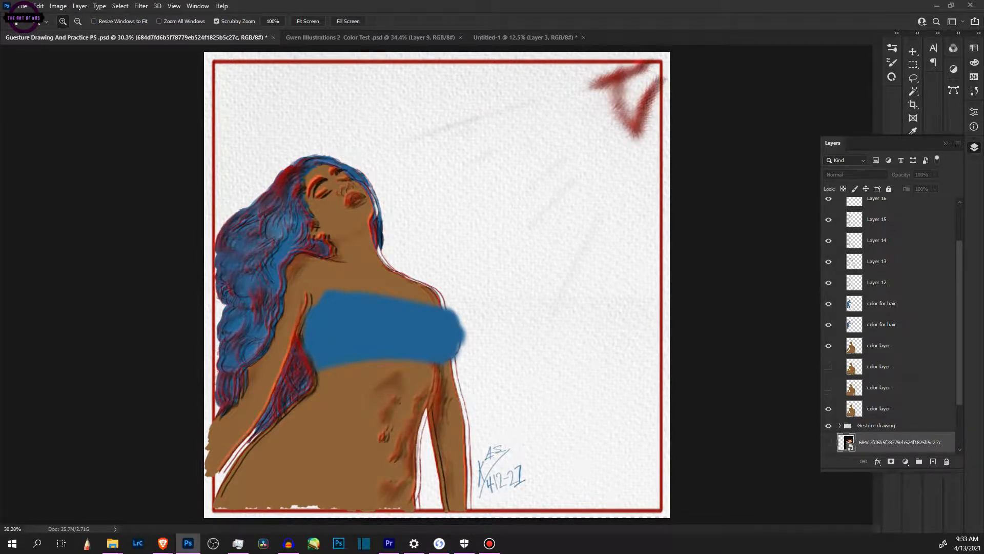
{"action": "left_click", "coordinate": [828, 388]}
{"action": "left_click", "coordinate": [829, 367]}
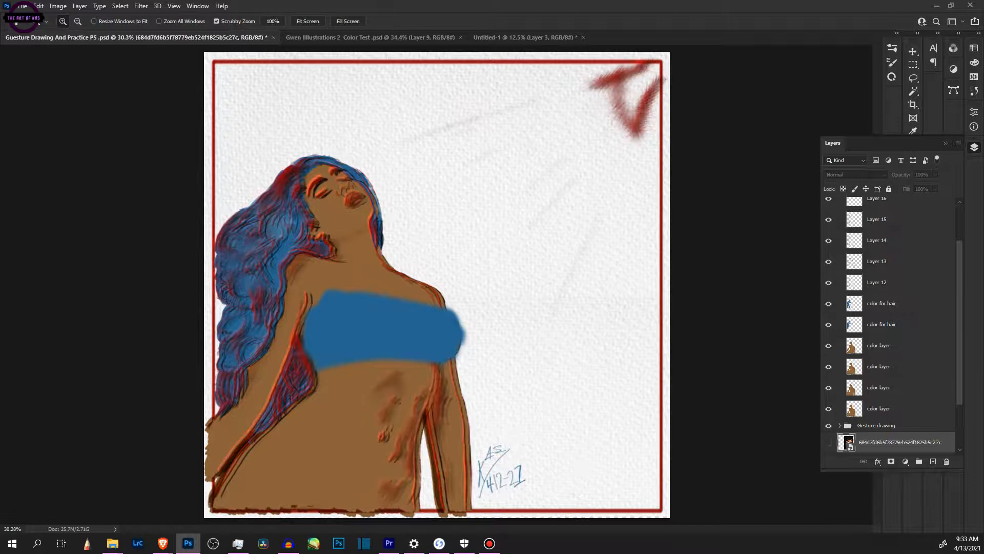
{"action": "scroll", "coordinate": [892, 325], "scroll_direction": "up", "scroll_amount": 3}
{"action": "left_click", "coordinate": [892, 253]}
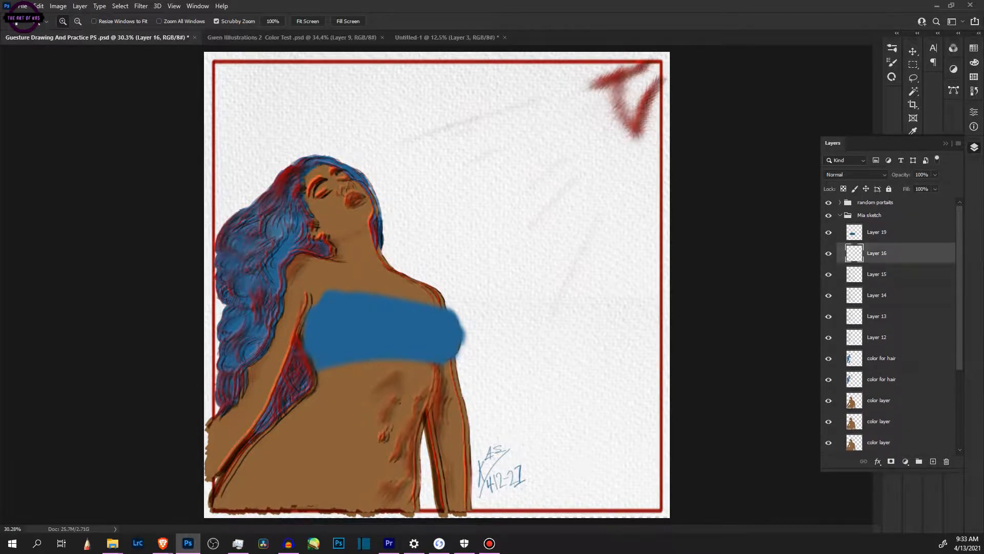
{"action": "left_click", "coordinate": [840, 216]}
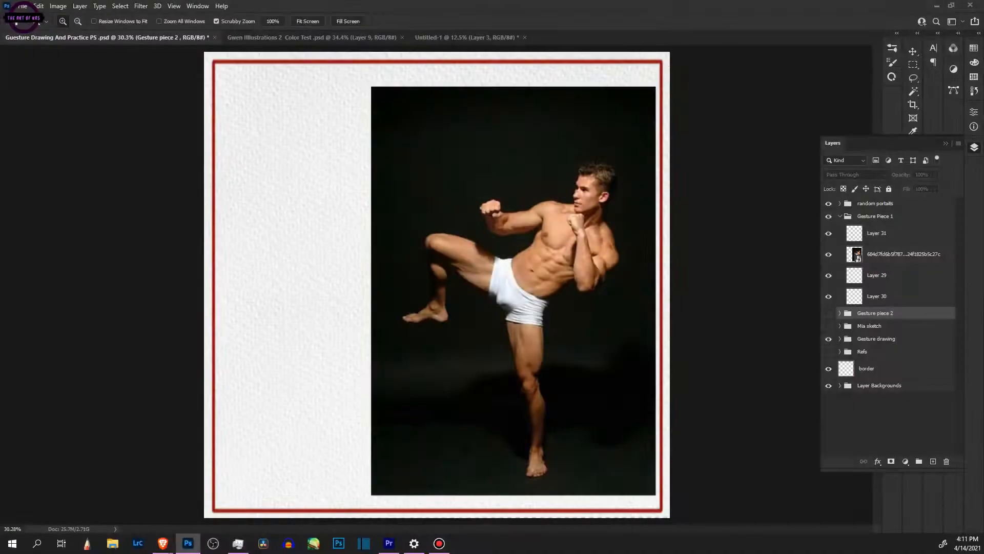
Step: Move the kicking-pose photo to the canvas's left side and scale it down slightly with Free Transform
{"action": "mouse_move", "coordinate": [662, 200]}
{"action": "left_mouse_down"}
{"action": "mouse_move", "coordinate": [676, 200]}
{"action": "mouse_move", "coordinate": [659, 200]}
{"action": "left_mouse_up"}
{"action": "key", "text": "v"}
{"action": "left_click_drag", "start_coordinate": [572, 272], "coordinate": [378, 286]}
{"action": "key", "text": "l"}
{"action": "right_click", "coordinate": [407, 294]}
{"action": "left_click", "coordinate": [436, 436]}
{"action": "left_click_drag", "start_coordinate": [457, 506], "coordinate": [434, 474]}
{"action": "mouse_move", "coordinate": [350, 295]}
{"action": "left_mouse_down"}
{"action": "mouse_move", "coordinate": [376, 317]}
{"action": "mouse_move", "coordinate": [359, 326]}
{"action": "left_mouse_up"}
{"action": "key", "text": "Return"}
Step: Place the photo layer below Layer 30 in the Gesture Piece 1 group and review the brush presets
{"action": "key", "text": "b"}
{"action": "left_click", "coordinate": [896, 233]}
{"action": "left_click_drag", "start_coordinate": [896, 253], "coordinate": [895, 303]}
{"action": "left_click", "coordinate": [895, 275]}
{"action": "left_click", "coordinate": [892, 48]}
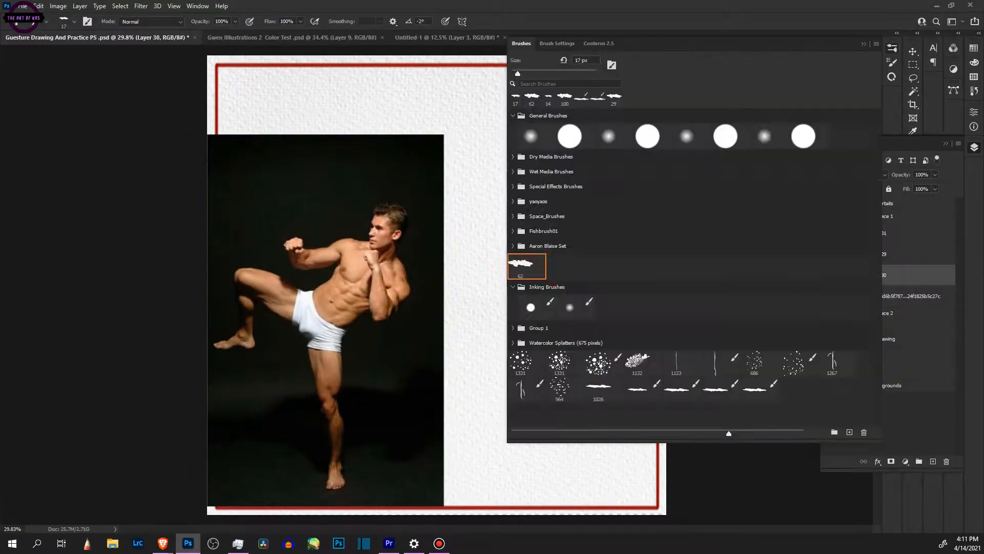
{"action": "key", "text": "F5"}
Step: Activate Layer 30 with the Brush tool and reduce the brush size for sketching beside the photo
{"action": "key", "text": "z"}
{"action": "left_click_drag", "start_coordinate": [573, 390], "coordinate": [594, 389]}
{"action": "key", "text": "v"}
{"action": "left_click", "coordinate": [522, 285]}
{"action": "left_click", "coordinate": [840, 343]}
{"action": "left_click", "coordinate": [892, 275]}
{"action": "key", "text": "b"}
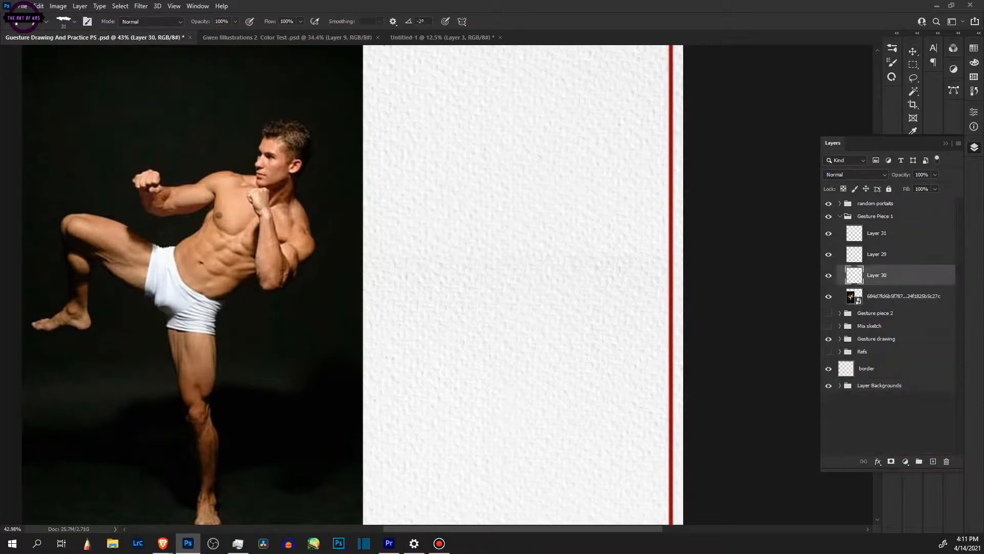
{"action": "right_click", "coordinate": [515, 232]}
{"action": "left_click_drag", "start_coordinate": [539, 255], "coordinate": [528, 254]}
Step: Sketch the ribcage oval and a line of action running from the chest through the standing leg
{"action": "left_click_drag", "start_coordinate": [534, 207], "coordinate": [485, 228]}
{"action": "left_click_drag", "start_coordinate": [459, 181], "coordinate": [475, 194]}
{"action": "left_click_drag", "start_coordinate": [485, 228], "coordinate": [467, 176]}
{"action": "left_click_drag", "start_coordinate": [504, 152], "coordinate": [452, 478]}
Step: Rough in the standing leg's thigh, knee, calf and foot with light red strokes
{"action": "left_click_drag", "start_coordinate": [424, 286], "coordinate": [470, 442]}
{"action": "mouse_move", "coordinate": [455, 374]}
{"action": "left_mouse_down"}
{"action": "mouse_move", "coordinate": [463, 449]}
{"action": "mouse_move", "coordinate": [439, 480]}
{"action": "left_mouse_up"}
{"action": "mouse_move", "coordinate": [464, 467]}
{"action": "left_mouse_down"}
{"action": "mouse_move", "coordinate": [466, 476]}
{"action": "mouse_move", "coordinate": [463, 462]}
{"action": "left_mouse_up"}
{"action": "left_click_drag", "start_coordinate": [471, 382], "coordinate": [467, 410]}
{"action": "left_click_drag", "start_coordinate": [454, 352], "coordinate": [452, 371]}
{"action": "left_click_drag", "start_coordinate": [460, 271], "coordinate": [451, 366]}
{"action": "left_click_drag", "start_coordinate": [461, 313], "coordinate": [446, 358]}
{"action": "mouse_move", "coordinate": [421, 274]}
{"action": "left_mouse_down"}
{"action": "mouse_move", "coordinate": [446, 390]}
{"action": "mouse_move", "coordinate": [451, 458]}
{"action": "mouse_move", "coordinate": [437, 482]}
{"action": "left_mouse_up"}
{"action": "left_click_drag", "start_coordinate": [464, 469], "coordinate": [467, 479]}
Step: Sketch the waist and hips and rough in the raised thigh out to the knee
{"action": "left_click_drag", "start_coordinate": [484, 215], "coordinate": [456, 263]}
{"action": "mouse_move", "coordinate": [474, 242]}
{"action": "left_mouse_down"}
{"action": "mouse_move", "coordinate": [453, 269]}
{"action": "mouse_move", "coordinate": [463, 279]}
{"action": "left_mouse_up"}
{"action": "left_click_drag", "start_coordinate": [401, 266], "coordinate": [423, 279]}
{"action": "left_click_drag", "start_coordinate": [423, 275], "coordinate": [421, 310]}
{"action": "left_click_drag", "start_coordinate": [340, 214], "coordinate": [386, 234]}
{"action": "left_click_drag", "start_coordinate": [393, 235], "coordinate": [408, 237]}
{"action": "left_click_drag", "start_coordinate": [358, 230], "coordinate": [404, 250]}
{"action": "left_click_drag", "start_coordinate": [380, 224], "coordinate": [381, 238]}
{"action": "mouse_move", "coordinate": [476, 182]}
{"action": "left_mouse_down"}
{"action": "mouse_move", "coordinate": [460, 237]}
{"action": "mouse_move", "coordinate": [470, 215]}
{"action": "left_mouse_up"}
{"action": "mouse_move", "coordinate": [560, 210]}
{"action": "left_mouse_down"}
{"action": "mouse_move", "coordinate": [507, 249]}
{"action": "mouse_move", "coordinate": [501, 287]}
{"action": "left_mouse_up"}
{"action": "left_click_drag", "start_coordinate": [408, 270], "coordinate": [451, 283]}
{"action": "left_click_drag", "start_coordinate": [399, 262], "coordinate": [438, 282]}
Step: Rough in the side of the chest and the shoulder and upper arm of the extended arm
{"action": "mouse_move", "coordinate": [387, 229]}
{"action": "left_mouse_down"}
{"action": "mouse_move", "coordinate": [444, 242]}
{"action": "mouse_move", "coordinate": [464, 230]}
{"action": "left_mouse_up"}
{"action": "left_click_drag", "start_coordinate": [472, 180], "coordinate": [468, 216]}
{"action": "left_click_drag", "start_coordinate": [483, 173], "coordinate": [482, 208]}
{"action": "left_click_drag", "start_coordinate": [463, 157], "coordinate": [514, 148]}
{"action": "left_click_drag", "start_coordinate": [466, 226], "coordinate": [459, 234]}
{"action": "mouse_move", "coordinate": [485, 154]}
{"action": "left_mouse_down"}
{"action": "mouse_move", "coordinate": [509, 150]}
{"action": "mouse_move", "coordinate": [525, 181]}
{"action": "mouse_move", "coordinate": [501, 159]}
{"action": "left_mouse_up"}
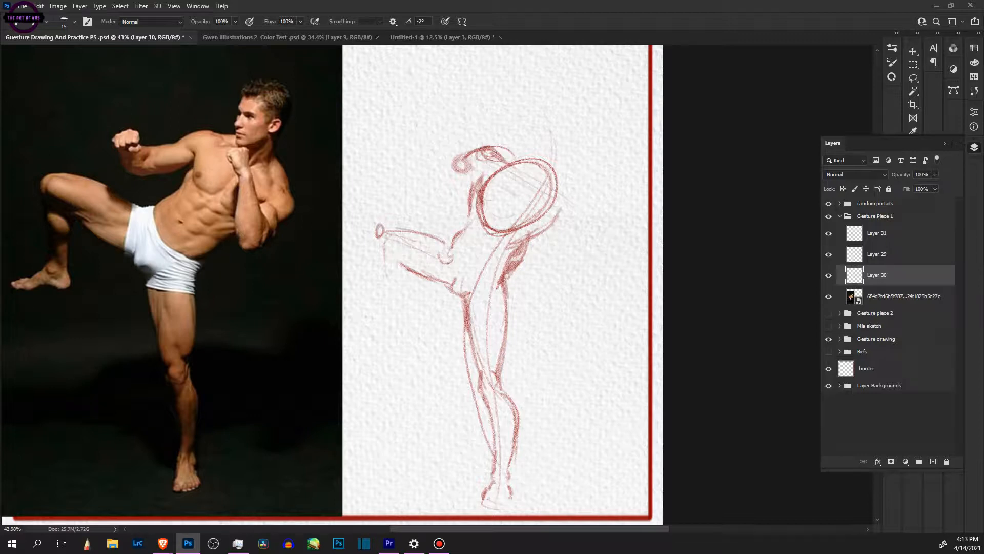
Step: Draw the extended arm's forearm and fist and connect them to the shoulder
{"action": "left_click_drag", "start_coordinate": [464, 163], "coordinate": [480, 169]}
{"action": "mouse_move", "coordinate": [468, 172]}
{"action": "left_mouse_down"}
{"action": "mouse_move", "coordinate": [440, 179]}
{"action": "mouse_move", "coordinate": [430, 159]}
{"action": "left_mouse_up"}
{"action": "mouse_move", "coordinate": [429, 179]}
{"action": "left_mouse_down"}
{"action": "mouse_move", "coordinate": [444, 185]}
{"action": "mouse_move", "coordinate": [418, 189]}
{"action": "left_mouse_up"}
{"action": "left_click_drag", "start_coordinate": [434, 166], "coordinate": [437, 176]}
{"action": "mouse_move", "coordinate": [411, 158]}
{"action": "left_mouse_down"}
{"action": "mouse_move", "coordinate": [435, 156]}
{"action": "mouse_move", "coordinate": [413, 170]}
{"action": "left_mouse_up"}
{"action": "left_click_drag", "start_coordinate": [415, 169], "coordinate": [451, 193]}
{"action": "mouse_move", "coordinate": [441, 188]}
{"action": "left_mouse_down"}
{"action": "mouse_move", "coordinate": [484, 177]}
{"action": "mouse_move", "coordinate": [460, 163]}
{"action": "mouse_move", "coordinate": [514, 152]}
{"action": "left_mouse_up"}
Step: Sketch the head oval above the torso and the neck and far shoulder line
{"action": "mouse_move", "coordinate": [563, 114]}
{"action": "left_mouse_down"}
{"action": "mouse_move", "coordinate": [555, 163]}
{"action": "mouse_move", "coordinate": [531, 163]}
{"action": "mouse_move", "coordinate": [558, 151]}
{"action": "left_mouse_up"}
{"action": "left_click_drag", "start_coordinate": [536, 125], "coordinate": [543, 130]}
{"action": "left_click_drag", "start_coordinate": [555, 166], "coordinate": [573, 210]}
{"action": "left_click_drag", "start_coordinate": [530, 135], "coordinate": [540, 126]}
Step: Draw the bent guard arm in front of the torso, including its elbow, forearm and fist
{"action": "mouse_move", "coordinate": [569, 193]}
{"action": "left_mouse_down"}
{"action": "mouse_move", "coordinate": [581, 217]}
{"action": "mouse_move", "coordinate": [544, 255]}
{"action": "left_mouse_up"}
{"action": "mouse_move", "coordinate": [538, 256]}
{"action": "left_mouse_down"}
{"action": "mouse_move", "coordinate": [565, 240]}
{"action": "mouse_move", "coordinate": [547, 234]}
{"action": "left_mouse_up"}
{"action": "left_click_drag", "start_coordinate": [545, 240], "coordinate": [564, 253]}
{"action": "left_click_drag", "start_coordinate": [533, 178], "coordinate": [541, 196]}
{"action": "left_click_drag", "start_coordinate": [546, 191], "coordinate": [543, 236]}
{"action": "left_click_drag", "start_coordinate": [522, 162], "coordinate": [539, 173]}
{"action": "mouse_move", "coordinate": [518, 165]}
{"action": "left_mouse_down"}
{"action": "mouse_move", "coordinate": [531, 185]}
{"action": "mouse_move", "coordinate": [526, 230]}
{"action": "left_mouse_up"}
Step: Refine the contours of the standing leg from the thigh to the knee
{"action": "mouse_move", "coordinate": [528, 185]}
{"action": "left_mouse_down"}
{"action": "mouse_move", "coordinate": [498, 369]}
{"action": "mouse_move", "coordinate": [515, 418]}
{"action": "mouse_move", "coordinate": [487, 449]}
{"action": "left_mouse_up"}
{"action": "left_click_drag", "start_coordinate": [484, 321], "coordinate": [480, 374]}
{"action": "left_click_drag", "start_coordinate": [468, 324], "coordinate": [481, 376]}
Step: Outline the raised leg's underside, shin, calf and heel below the bent knee
{"action": "left_click_drag", "start_coordinate": [421, 270], "coordinate": [446, 285]}
{"action": "mouse_move", "coordinate": [397, 260]}
{"action": "left_mouse_down"}
{"action": "mouse_move", "coordinate": [405, 269]}
{"action": "mouse_move", "coordinate": [386, 332]}
{"action": "mouse_move", "coordinate": [345, 338]}
{"action": "left_mouse_up"}
{"action": "left_click_drag", "start_coordinate": [396, 322], "coordinate": [395, 345]}
{"action": "left_click_drag", "start_coordinate": [400, 264], "coordinate": [406, 276]}
{"action": "left_click_drag", "start_coordinate": [398, 332], "coordinate": [401, 339]}
{"action": "mouse_move", "coordinate": [407, 264]}
{"action": "left_mouse_down"}
{"action": "mouse_move", "coordinate": [393, 324]}
{"action": "mouse_move", "coordinate": [400, 263]}
{"action": "left_mouse_up"}
{"action": "left_click_drag", "start_coordinate": [386, 258], "coordinate": [381, 285]}
{"action": "mouse_move", "coordinate": [376, 223]}
{"action": "left_mouse_down"}
{"action": "mouse_move", "coordinate": [384, 250]}
{"action": "mouse_move", "coordinate": [372, 291]}
{"action": "left_mouse_up"}
Step: Draw the raised foot and firm up the knee and calf contours of the raised leg
{"action": "mouse_move", "coordinate": [380, 252]}
{"action": "left_mouse_down"}
{"action": "mouse_move", "coordinate": [375, 318]}
{"action": "mouse_move", "coordinate": [340, 343]}
{"action": "left_mouse_up"}
{"action": "mouse_move", "coordinate": [360, 331]}
{"action": "left_mouse_down"}
{"action": "mouse_move", "coordinate": [344, 336]}
{"action": "mouse_move", "coordinate": [391, 343]}
{"action": "left_mouse_up"}
{"action": "left_click_drag", "start_coordinate": [385, 338], "coordinate": [349, 341]}
{"action": "left_click_drag", "start_coordinate": [398, 294], "coordinate": [396, 330]}
{"action": "left_click_drag", "start_coordinate": [452, 278], "coordinate": [470, 323]}
{"action": "left_click_drag", "start_coordinate": [394, 252], "coordinate": [396, 289]}
{"action": "left_click_drag", "start_coordinate": [393, 252], "coordinate": [405, 262]}
{"action": "left_click_drag", "start_coordinate": [392, 281], "coordinate": [397, 288]}
{"action": "left_click_drag", "start_coordinate": [397, 250], "coordinate": [416, 270]}
Step: Reinforce the standing foot and calf, the sides of the torso, and the raised thigh's upper contour
{"action": "left_click_drag", "start_coordinate": [487, 505], "coordinate": [512, 501]}
{"action": "left_click_drag", "start_coordinate": [519, 387], "coordinate": [504, 454]}
{"action": "left_click_drag", "start_coordinate": [528, 252], "coordinate": [516, 263]}
{"action": "mouse_move", "coordinate": [482, 181]}
{"action": "left_mouse_down"}
{"action": "mouse_move", "coordinate": [452, 245]}
{"action": "mouse_move", "coordinate": [455, 281]}
{"action": "left_mouse_up"}
{"action": "mouse_move", "coordinate": [381, 228]}
{"action": "left_mouse_down"}
{"action": "mouse_move", "coordinate": [418, 223]}
{"action": "mouse_move", "coordinate": [454, 247]}
{"action": "mouse_move", "coordinate": [441, 280]}
{"action": "left_mouse_up"}
Step: Draw the hem of the shorts and hatch the shorts with red strokes
{"action": "left_click_drag", "start_coordinate": [465, 296], "coordinate": [464, 307]}
{"action": "left_click_drag", "start_coordinate": [413, 224], "coordinate": [430, 231]}
{"action": "left_click_drag", "start_coordinate": [470, 313], "coordinate": [515, 314]}
{"action": "mouse_move", "coordinate": [511, 279]}
{"action": "left_mouse_down"}
{"action": "mouse_move", "coordinate": [506, 315]}
{"action": "mouse_move", "coordinate": [469, 314]}
{"action": "left_mouse_up"}
{"action": "mouse_move", "coordinate": [482, 271]}
{"action": "left_mouse_down"}
{"action": "mouse_move", "coordinate": [445, 260]}
{"action": "mouse_move", "coordinate": [444, 287]}
{"action": "left_mouse_up"}
Step: Darken the head outline and the contour of the extended arm
{"action": "mouse_move", "coordinate": [541, 123]}
{"action": "left_mouse_down"}
{"action": "mouse_move", "coordinate": [577, 135]}
{"action": "mouse_move", "coordinate": [556, 167]}
{"action": "left_mouse_up"}
{"action": "mouse_move", "coordinate": [544, 110]}
{"action": "left_mouse_down"}
{"action": "mouse_move", "coordinate": [526, 154]}
{"action": "mouse_move", "coordinate": [549, 112]}
{"action": "left_mouse_up"}
{"action": "mouse_move", "coordinate": [532, 154]}
{"action": "left_mouse_down"}
{"action": "mouse_move", "coordinate": [560, 146]}
{"action": "mouse_move", "coordinate": [430, 169]}
{"action": "left_mouse_up"}
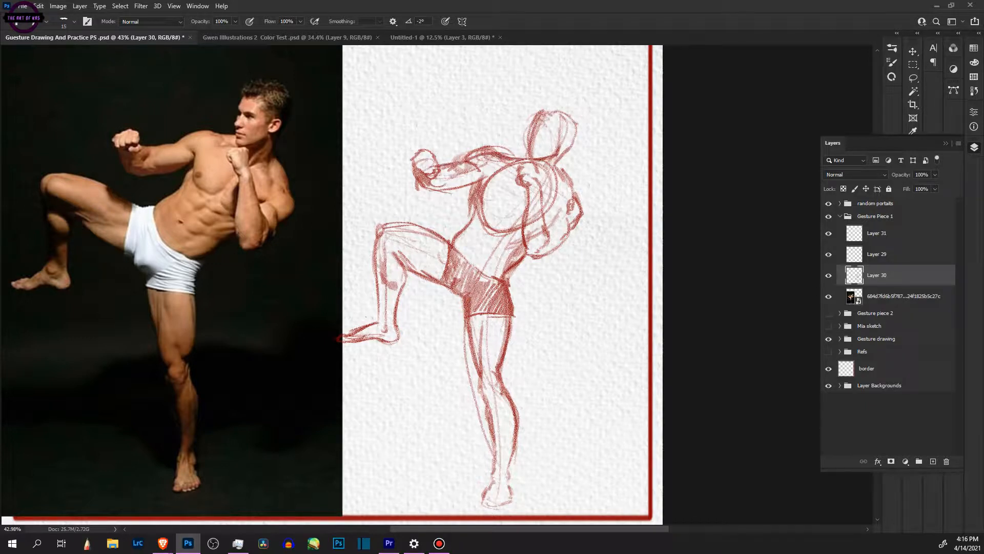
Step: Add chest and abdomen lines and strengthen the waist and shorts contours
{"action": "mouse_move", "coordinate": [482, 205]}
{"action": "left_mouse_down"}
{"action": "mouse_move", "coordinate": [493, 212]}
{"action": "mouse_move", "coordinate": [482, 211]}
{"action": "left_mouse_up"}
{"action": "left_click_drag", "start_coordinate": [474, 197], "coordinate": [479, 217]}
{"action": "left_click_drag", "start_coordinate": [488, 207], "coordinate": [504, 210]}
{"action": "left_click_drag", "start_coordinate": [459, 235], "coordinate": [456, 247]}
{"action": "left_click_drag", "start_coordinate": [481, 249], "coordinate": [456, 250]}
{"action": "mouse_move", "coordinate": [482, 252]}
{"action": "left_mouse_down"}
{"action": "mouse_move", "coordinate": [460, 276]}
{"action": "mouse_move", "coordinate": [502, 285]}
{"action": "left_mouse_up"}
{"action": "mouse_move", "coordinate": [526, 257]}
{"action": "left_mouse_down"}
{"action": "mouse_move", "coordinate": [507, 295]}
{"action": "mouse_move", "coordinate": [510, 318]}
{"action": "left_mouse_up"}
Step: Darken the standing leg's contours, both arms, the side of the chest, and the raised thigh
{"action": "mouse_move", "coordinate": [501, 358]}
{"action": "left_mouse_down"}
{"action": "mouse_move", "coordinate": [520, 418]}
{"action": "mouse_move", "coordinate": [514, 445]}
{"action": "left_mouse_up"}
{"action": "left_click_drag", "start_coordinate": [486, 378], "coordinate": [480, 396]}
{"action": "mouse_move", "coordinate": [556, 215]}
{"action": "left_mouse_down"}
{"action": "mouse_move", "coordinate": [547, 222]}
{"action": "mouse_move", "coordinate": [555, 220]}
{"action": "left_mouse_up"}
{"action": "left_click_drag", "start_coordinate": [562, 179], "coordinate": [554, 184]}
{"action": "mouse_move", "coordinate": [550, 179]}
{"action": "left_mouse_down"}
{"action": "mouse_move", "coordinate": [525, 189]}
{"action": "mouse_move", "coordinate": [433, 189]}
{"action": "left_mouse_up"}
{"action": "left_click_drag", "start_coordinate": [482, 179], "coordinate": [470, 230]}
{"action": "mouse_move", "coordinate": [395, 248]}
{"action": "left_mouse_down"}
{"action": "mouse_move", "coordinate": [392, 260]}
{"action": "mouse_move", "coordinate": [414, 264]}
{"action": "mouse_move", "coordinate": [506, 251]}
{"action": "mouse_move", "coordinate": [529, 260]}
{"action": "mouse_move", "coordinate": [442, 257]}
{"action": "left_mouse_up"}
Step: On Layer 29, draw red hair strands around the temple, above the ear and along the swept-back front hair
{"action": "left_click", "coordinate": [877, 253]}
{"action": "key", "text": "v"}
{"action": "left_click", "coordinate": [876, 275]}
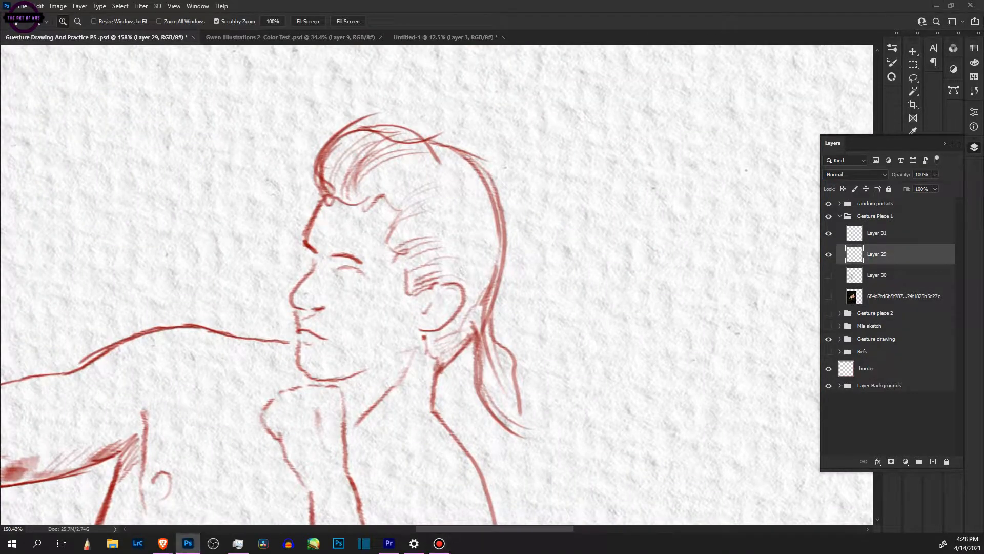
{"action": "key", "text": "b"}
{"action": "right_click", "coordinate": [464, 242]}
{"action": "left_click_drag", "start_coordinate": [395, 245], "coordinate": [421, 235]}
{"action": "mouse_move", "coordinate": [397, 242]}
{"action": "left_mouse_down"}
{"action": "mouse_move", "coordinate": [456, 231]}
{"action": "mouse_move", "coordinate": [434, 250]}
{"action": "left_mouse_up"}
{"action": "left_click_drag", "start_coordinate": [401, 264], "coordinate": [433, 254]}
{"action": "left_click_drag", "start_coordinate": [409, 291], "coordinate": [442, 284]}
{"action": "left_click_drag", "start_coordinate": [391, 230], "coordinate": [416, 218]}
{"action": "mouse_move", "coordinate": [366, 209]}
{"action": "left_mouse_down"}
{"action": "mouse_move", "coordinate": [390, 186]}
{"action": "mouse_move", "coordinate": [384, 163]}
{"action": "left_mouse_up"}
{"action": "left_click_drag", "start_coordinate": [324, 193], "coordinate": [368, 138]}
{"action": "left_click_drag", "start_coordinate": [330, 169], "coordinate": [426, 138]}
Step: Strengthen the back-of-head contour, then set the brush size to 5 and draw the hair gathered at the nape
{"action": "mouse_move", "coordinate": [431, 147]}
{"action": "left_mouse_down"}
{"action": "mouse_move", "coordinate": [522, 241]}
{"action": "mouse_move", "coordinate": [501, 329]}
{"action": "left_mouse_up"}
{"action": "right_click", "coordinate": [504, 306]}
{"action": "type", "text": "5"}
{"action": "left_click_drag", "start_coordinate": [503, 281], "coordinate": [498, 373]}
{"action": "left_click_drag", "start_coordinate": [486, 320], "coordinate": [456, 368]}
{"action": "mouse_move", "coordinate": [466, 348]}
{"action": "left_mouse_down"}
{"action": "mouse_move", "coordinate": [444, 369]}
{"action": "mouse_move", "coordinate": [455, 380]}
{"action": "left_mouse_up"}
{"action": "mouse_move", "coordinate": [480, 370]}
{"action": "left_mouse_down"}
{"action": "mouse_move", "coordinate": [462, 423]}
{"action": "mouse_move", "coordinate": [468, 433]}
{"action": "left_mouse_up"}
{"action": "left_click_drag", "start_coordinate": [629, 237], "coordinate": [645, 326]}
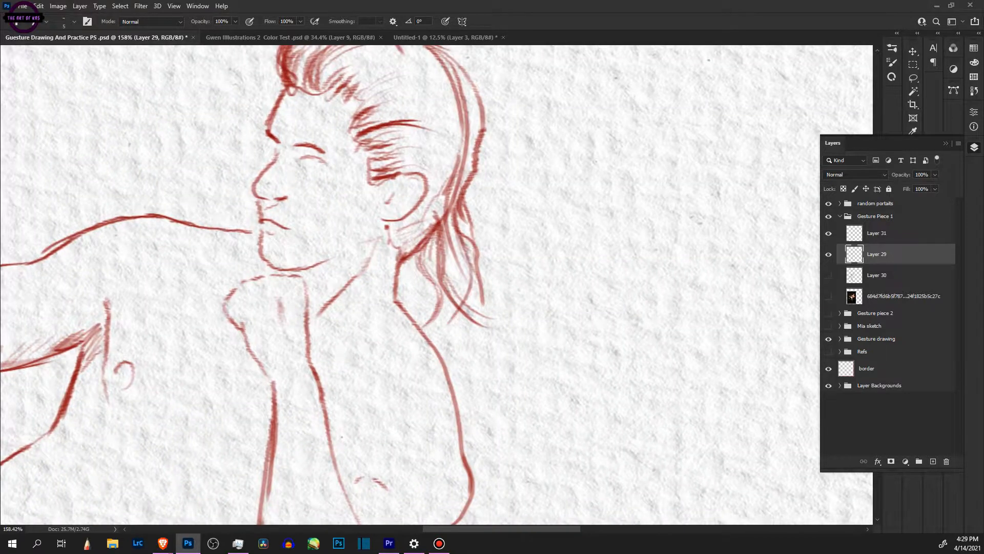
Step: Add loose hair strands falling behind the neck and two thin trailing lines behind the shoulder
{"action": "left_click_drag", "start_coordinate": [450, 336], "coordinate": [340, 202]}
{"action": "left_click_drag", "start_coordinate": [340, 202], "coordinate": [357, 232]}
{"action": "mouse_move", "coordinate": [347, 264]}
{"action": "left_mouse_down"}
{"action": "mouse_move", "coordinate": [425, 278]}
{"action": "mouse_move", "coordinate": [664, 137]}
{"action": "left_mouse_up"}
{"action": "left_click_drag", "start_coordinate": [462, 189], "coordinate": [502, 286]}
{"action": "mouse_move", "coordinate": [462, 287]}
{"action": "left_mouse_down"}
{"action": "mouse_move", "coordinate": [722, 171]}
{"action": "mouse_move", "coordinate": [564, 375]}
{"action": "left_mouse_up"}
{"action": "mouse_move", "coordinate": [538, 169]}
{"action": "left_mouse_down"}
{"action": "mouse_move", "coordinate": [341, 341]}
{"action": "mouse_move", "coordinate": [421, 398]}
{"action": "left_mouse_up"}
{"action": "left_click_drag", "start_coordinate": [380, 176], "coordinate": [382, 190]}
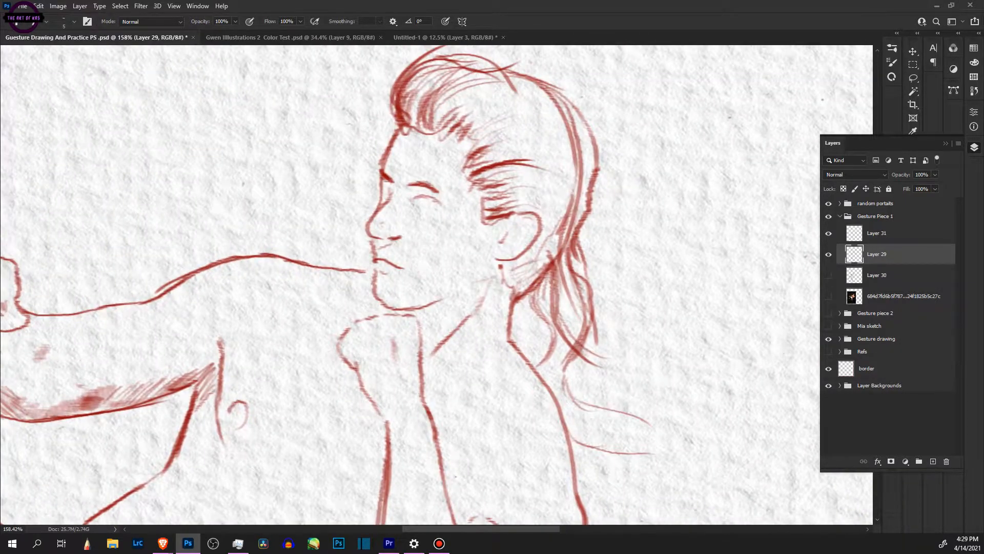
{"action": "left_click_drag", "start_coordinate": [436, 284], "coordinate": [334, 302]}
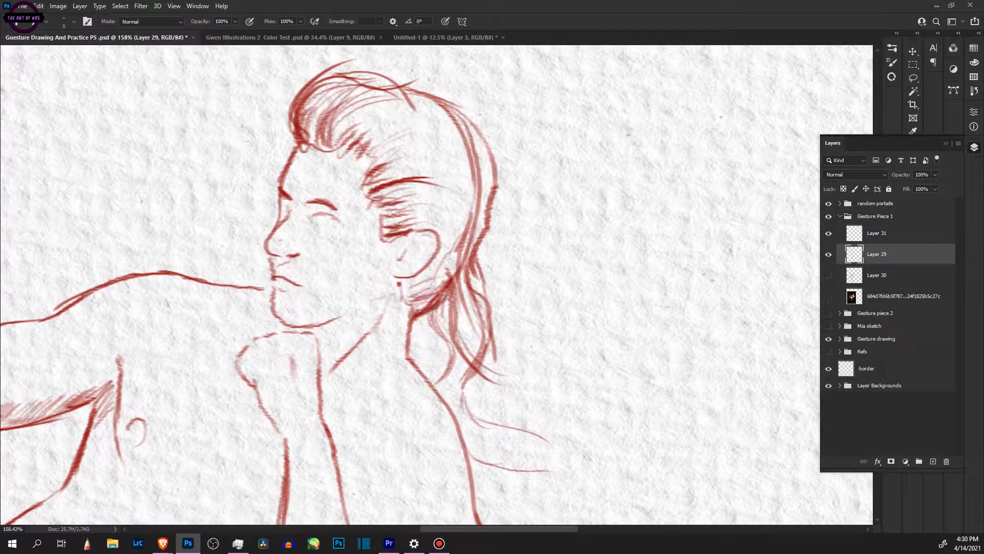
Step: Sketch strands across the crown and reduce the raised quiff to a lower hair outline
{"action": "left_click_drag", "start_coordinate": [359, 134], "coordinate": [433, 104]}
{"action": "left_click_drag", "start_coordinate": [419, 112], "coordinate": [478, 122]}
{"action": "left_click_drag", "start_coordinate": [338, 128], "coordinate": [400, 98]}
{"action": "left_click_drag", "start_coordinate": [305, 114], "coordinate": [446, 110]}
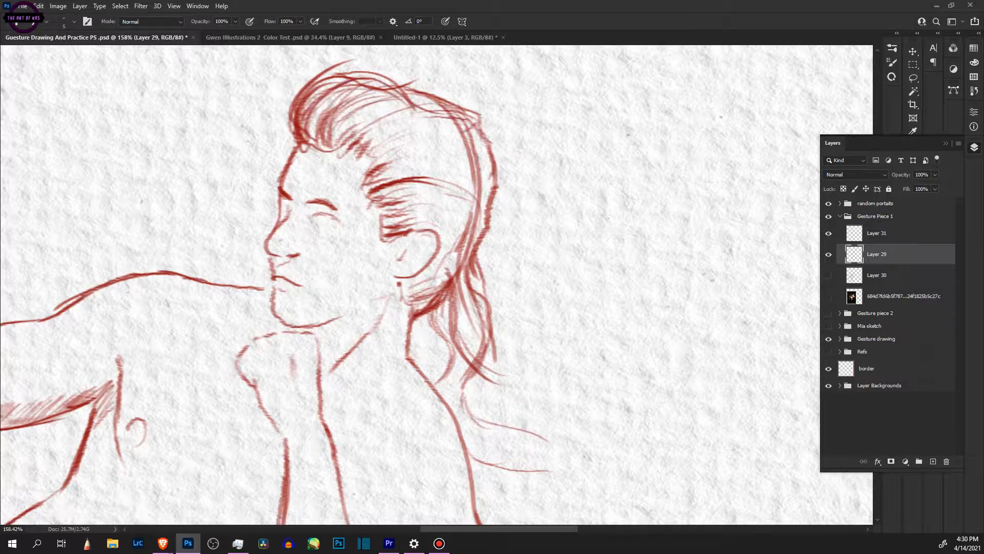
{"action": "left_click_drag", "start_coordinate": [300, 139], "coordinate": [385, 72]}
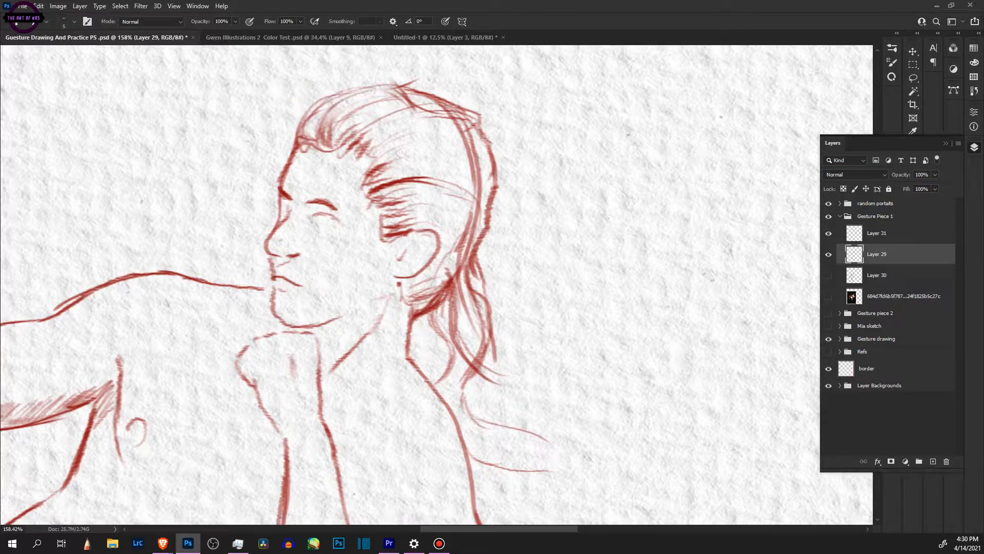
{"action": "left_click_drag", "start_coordinate": [435, 285], "coordinate": [483, 303]}
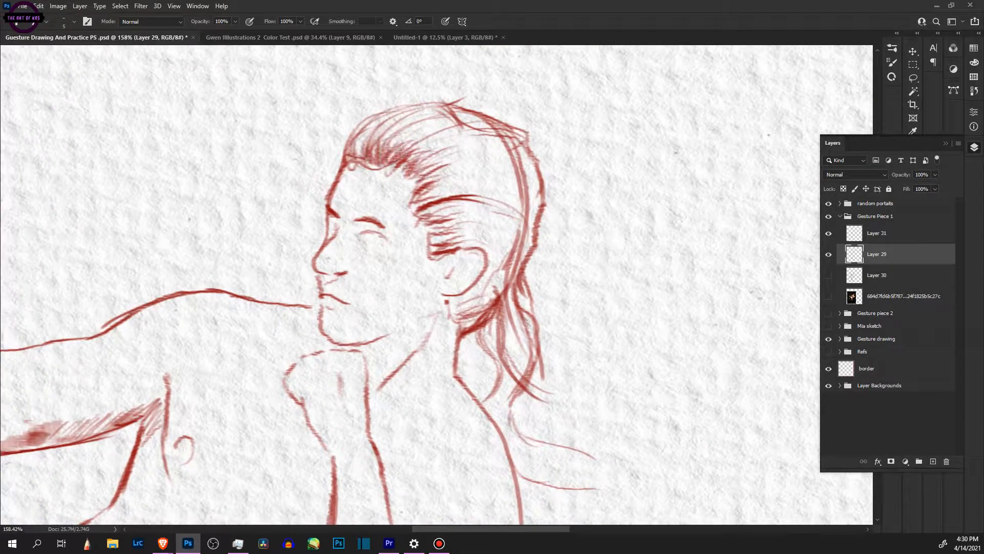
Step: Fill the side and top of the head with fine strands sweeping from the hairline to the back
{"action": "left_click_drag", "start_coordinate": [497, 186], "coordinate": [522, 192]}
{"action": "left_click_drag", "start_coordinate": [440, 180], "coordinate": [517, 179]}
{"action": "left_click_drag", "start_coordinate": [420, 166], "coordinate": [518, 154]}
{"action": "left_click_drag", "start_coordinate": [402, 151], "coordinate": [519, 137]}
{"action": "left_click_drag", "start_coordinate": [420, 154], "coordinate": [508, 146]}
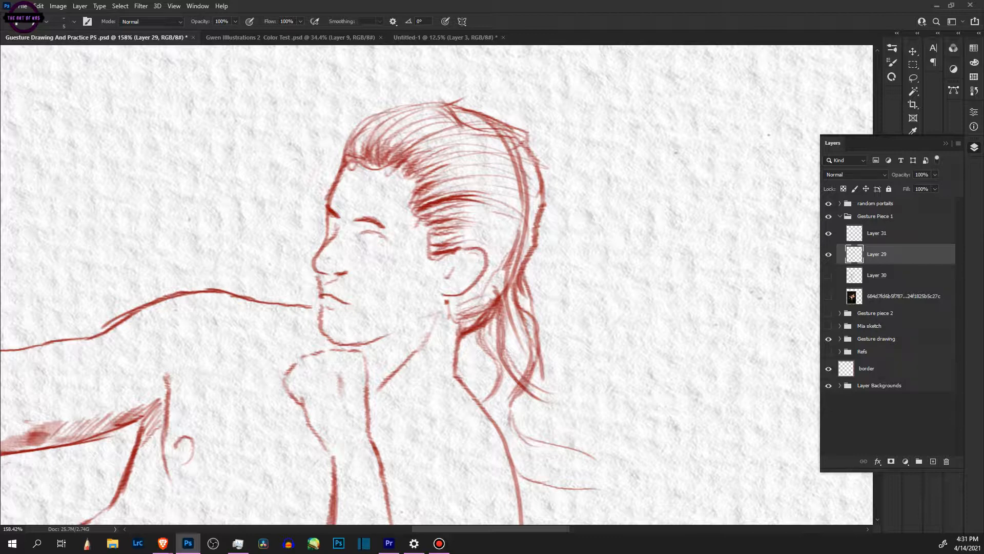
Step: Clean up the doubled thigh contour of the standing leg and strengthen the knee and lower leg lines
{"action": "key", "text": "z"}
{"action": "left_click_drag", "start_coordinate": [375, 289], "coordinate": [287, 288]}
{"action": "left_click_drag", "start_coordinate": [308, 410], "coordinate": [316, 348]}
{"action": "left_click_drag", "start_coordinate": [307, 489], "coordinate": [349, 490]}
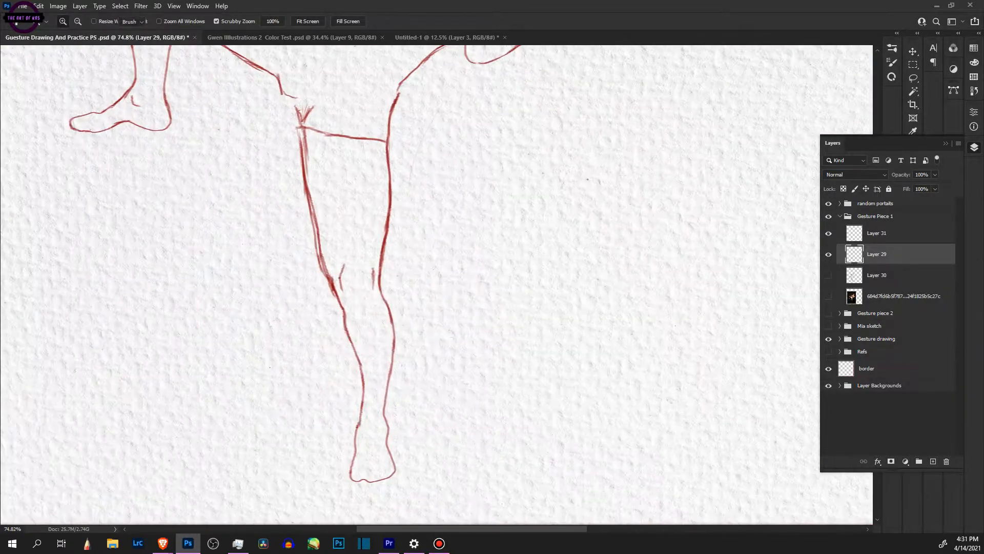
{"action": "key", "text": "b"}
{"action": "key", "text": "b"}
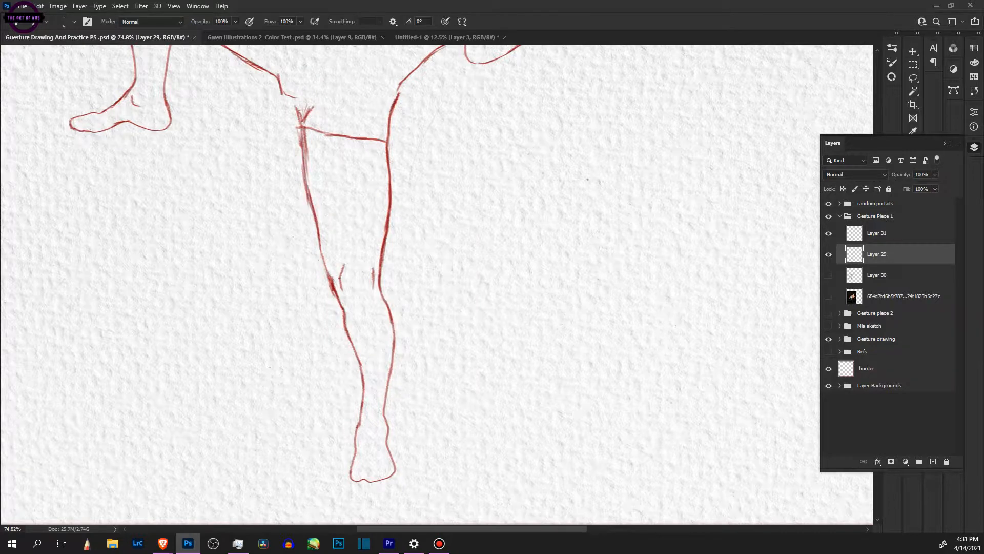
{"action": "key", "text": "z"}
{"action": "left_click_drag", "start_coordinate": [417, 453], "coordinate": [436, 454]}
{"action": "key", "text": "b"}
{"action": "left_click_drag", "start_coordinate": [291, 181], "coordinate": [306, 228]}
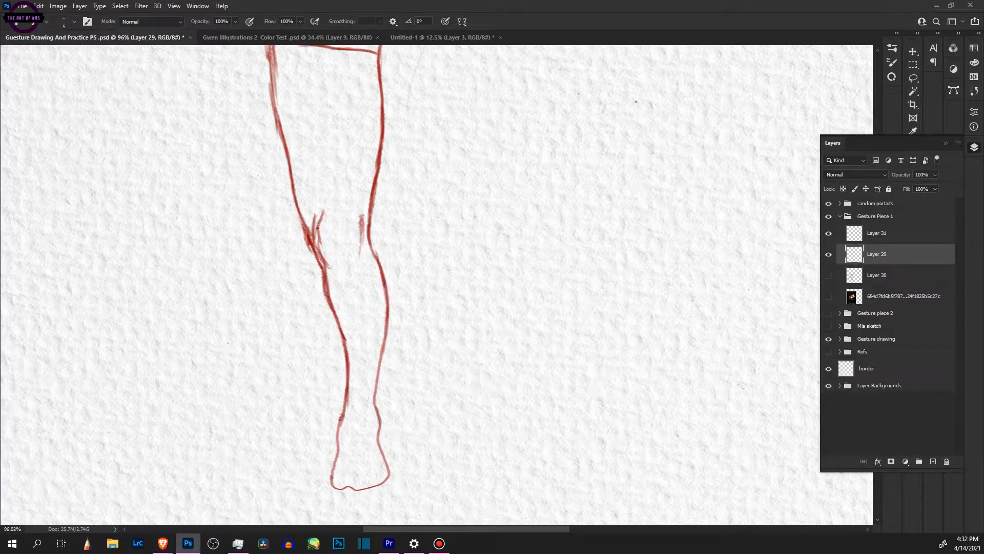
Step: Choose a broader brush and sketch a jagged ground line rising away from the standing foot, plus loose ground strokes under the raised foot
{"action": "key", "text": "z"}
{"action": "left_click_drag", "start_coordinate": [697, 123], "coordinate": [647, 123]}
{"action": "key", "text": "b"}
{"action": "right_click", "coordinate": [557, 309]}
{"action": "left_click", "coordinate": [619, 453]}
{"action": "mouse_move", "coordinate": [585, 306]}
{"action": "left_mouse_down"}
{"action": "mouse_move", "coordinate": [518, 318]}
{"action": "mouse_move", "coordinate": [580, 310]}
{"action": "left_mouse_up"}
{"action": "mouse_move", "coordinate": [579, 310]}
{"action": "left_mouse_down"}
{"action": "mouse_move", "coordinate": [433, 353]}
{"action": "mouse_move", "coordinate": [504, 318]}
{"action": "left_mouse_up"}
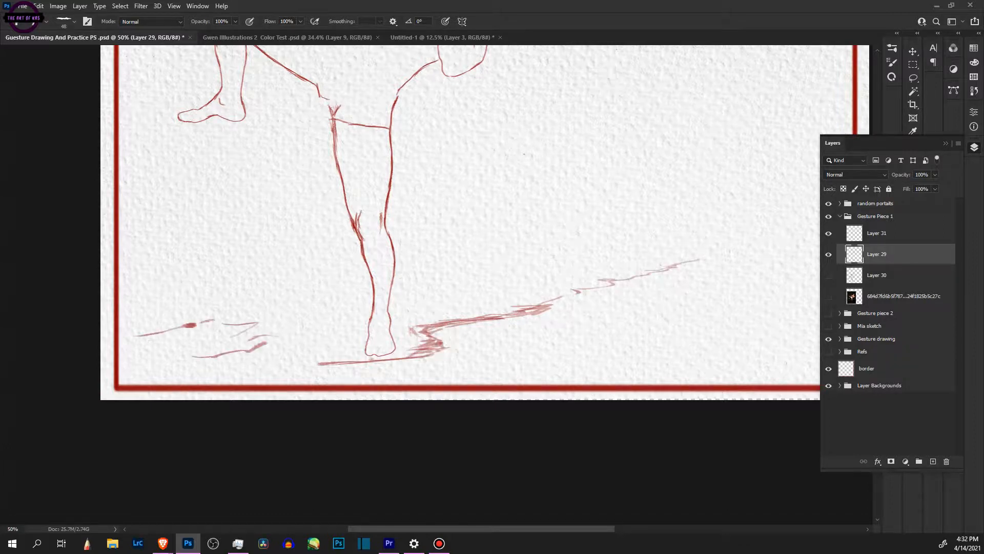
Step: Add short marks to the ground patch under the raised foot and thicken the long ground line with textured strokes
{"action": "left_click_drag", "start_coordinate": [184, 327], "coordinate": [134, 337]}
{"action": "left_click_drag", "start_coordinate": [157, 357], "coordinate": [177, 359]}
{"action": "left_click_drag", "start_coordinate": [188, 366], "coordinate": [201, 363]}
{"action": "left_click_drag", "start_coordinate": [389, 308], "coordinate": [344, 328]}
{"action": "left_click_drag", "start_coordinate": [659, 277], "coordinate": [666, 271]}
{"action": "left_click_drag", "start_coordinate": [623, 293], "coordinate": [591, 302]}
{"action": "left_click_drag", "start_coordinate": [505, 324], "coordinate": [534, 313]}
{"action": "left_click_drag", "start_coordinate": [553, 318], "coordinate": [564, 315]}
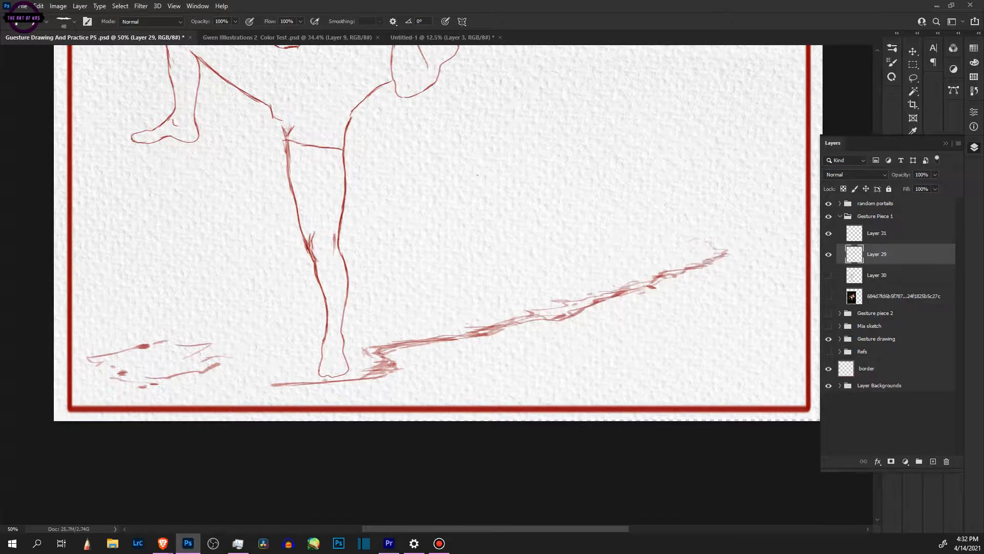
{"action": "left_click_drag", "start_coordinate": [682, 273], "coordinate": [723, 245]}
Step: Pick a sketching brush and darken the contours of the lower back and the back of the standing thigh
{"action": "key", "text": "z"}
{"action": "left_click_drag", "start_coordinate": [339, 110], "coordinate": [389, 110]}
{"action": "right_click", "coordinate": [416, 300]}
{"action": "left_click", "coordinate": [433, 313]}
{"action": "right_click", "coordinate": [440, 287]}
{"action": "left_click_drag", "start_coordinate": [509, 314], "coordinate": [500, 314]}
{"action": "left_click_drag", "start_coordinate": [345, 198], "coordinate": [347, 264]}
{"action": "left_click_drag", "start_coordinate": [362, 123], "coordinate": [367, 302]}
{"action": "mouse_move", "coordinate": [365, 299]}
{"action": "left_mouse_down"}
{"action": "mouse_move", "coordinate": [395, 261]}
{"action": "mouse_move", "coordinate": [447, 229]}
{"action": "left_mouse_up"}
Step: Try the Twidd 3 brush at 1267 px with test strokes beside the figure, and undo them
{"action": "right_click", "coordinate": [449, 260]}
{"action": "left_click", "coordinate": [512, 428]}
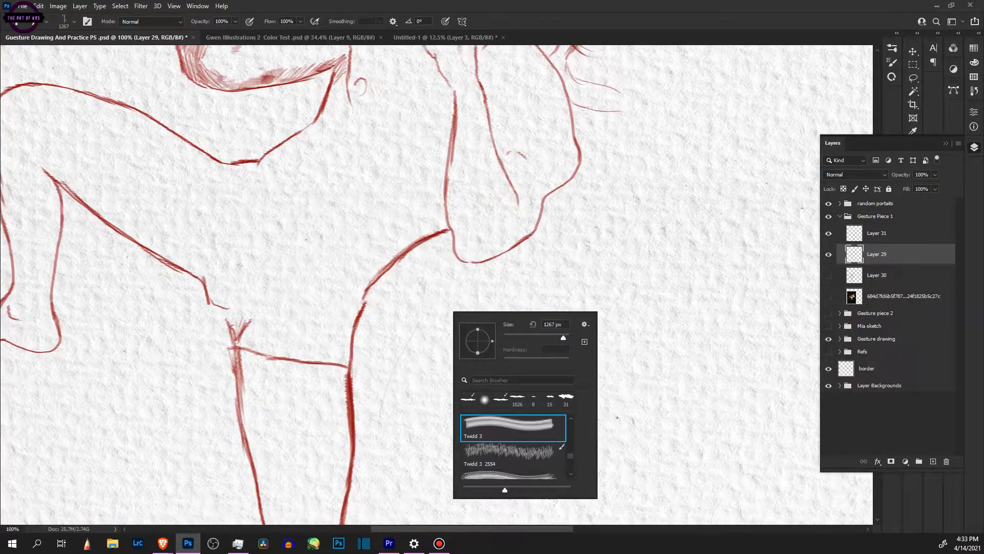
{"action": "left_click_drag", "start_coordinate": [513, 315], "coordinate": [531, 394]}
{"action": "left_click_drag", "start_coordinate": [623, 223], "coordinate": [590, 318]}
{"action": "left_click_drag", "start_coordinate": [555, 355], "coordinate": [651, 301]}
{"action": "left_click_drag", "start_coordinate": [692, 281], "coordinate": [548, 407]}
{"action": "key", "text": "ctrl+z"}
{"action": "key", "text": "ctrl+z"}
{"action": "key", "text": "ctrl+z"}
{"action": "key", "text": "ctrl+z"}
Step: Try smaller brush settings and another preset with test strokes below the bent arm, and undo them
{"action": "right_click", "coordinate": [545, 339]}
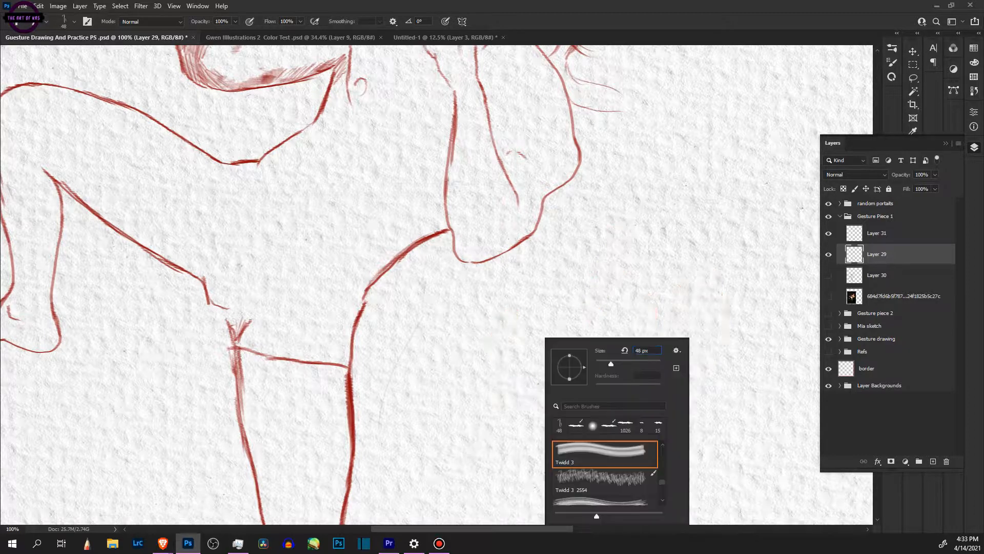
{"action": "left_click_drag", "start_coordinate": [610, 363], "coordinate": [603, 363]}
{"action": "right_click", "coordinate": [597, 177]}
{"action": "left_click_drag", "start_coordinate": [714, 321], "coordinate": [714, 332]}
{"action": "left_click", "coordinate": [657, 290]}
{"action": "left_click_drag", "start_coordinate": [537, 309], "coordinate": [523, 346]}
{"action": "mouse_move", "coordinate": [545, 308]}
{"action": "left_mouse_down"}
{"action": "mouse_move", "coordinate": [529, 349]}
{"action": "mouse_move", "coordinate": [544, 376]}
{"action": "left_mouse_up"}
{"action": "key", "text": "ctrl+z"}
{"action": "key", "text": "ctrl+z"}
{"action": "key", "text": "ctrl+z"}
Step: Test further preset brushes with curved strokes on the empty paper beside the figure
{"action": "right_click", "coordinate": [621, 293]}
{"action": "left_click", "coordinate": [681, 427]}
{"action": "left_click_drag", "start_coordinate": [534, 289], "coordinate": [524, 379]}
{"action": "key", "text": "ctrl+z"}
{"action": "right_click", "coordinate": [675, 312]}
{"action": "scroll", "coordinate": [736, 446], "scroll_direction": "up", "scroll_amount": 2}
{"action": "left_click", "coordinate": [733, 428]}
{"action": "mouse_move", "coordinate": [617, 210]}
{"action": "left_mouse_down"}
{"action": "mouse_move", "coordinate": [580, 358]}
{"action": "mouse_move", "coordinate": [645, 346]}
{"action": "left_mouse_up"}
Step: Choose the brush "Sketch Brush 2 with fanct stuffs", undo the remaining test strokes and save the document
{"action": "right_click", "coordinate": [657, 296]}
{"action": "left_click", "coordinate": [716, 411]}
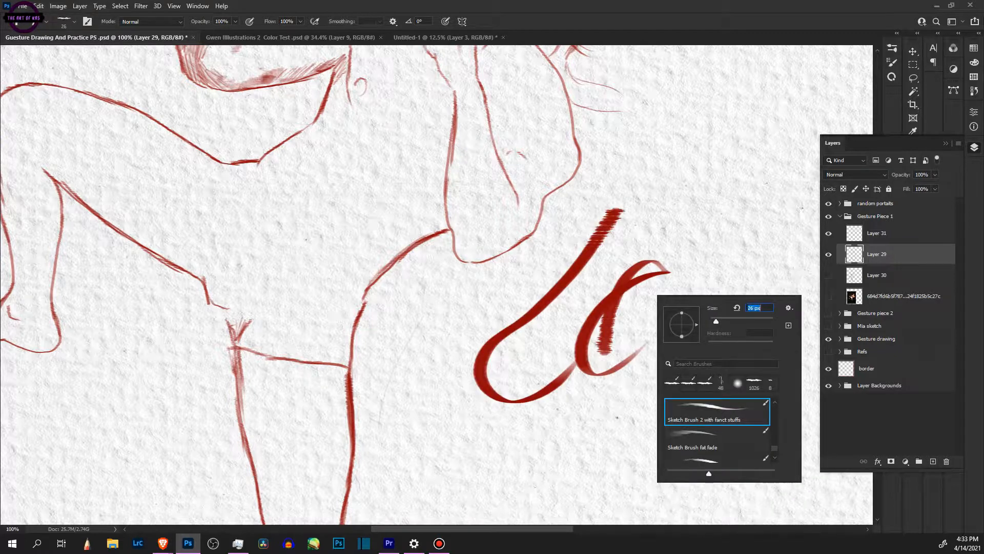
{"action": "key", "text": "Return"}
{"action": "key", "text": "ctrl+z"}
{"action": "key", "text": "ctrl+z"}
{"action": "key", "text": "ctrl+s"}
{"action": "mouse_move", "coordinate": [256, 128]}
{"action": "left_mouse_down"}
{"action": "mouse_move", "coordinate": [395, 295]}
{"action": "mouse_move", "coordinate": [388, 361]}
{"action": "left_mouse_up"}
{"action": "left_click_drag", "start_coordinate": [300, 226], "coordinate": [257, 226]}
{"action": "key", "text": "ctrl+s"}
Step: Add a fine line to the toe area of the raised foot
{"action": "key", "text": "z"}
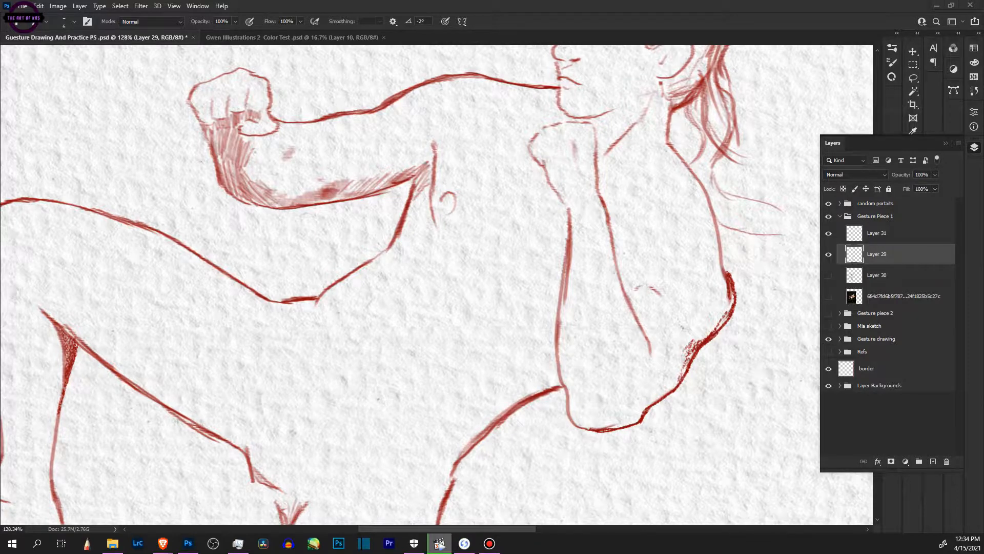
{"action": "key", "text": "z"}
{"action": "left_click_drag", "start_coordinate": [421, 164], "coordinate": [357, 163]}
{"action": "left_click_drag", "start_coordinate": [257, 285], "coordinate": [353, 285]}
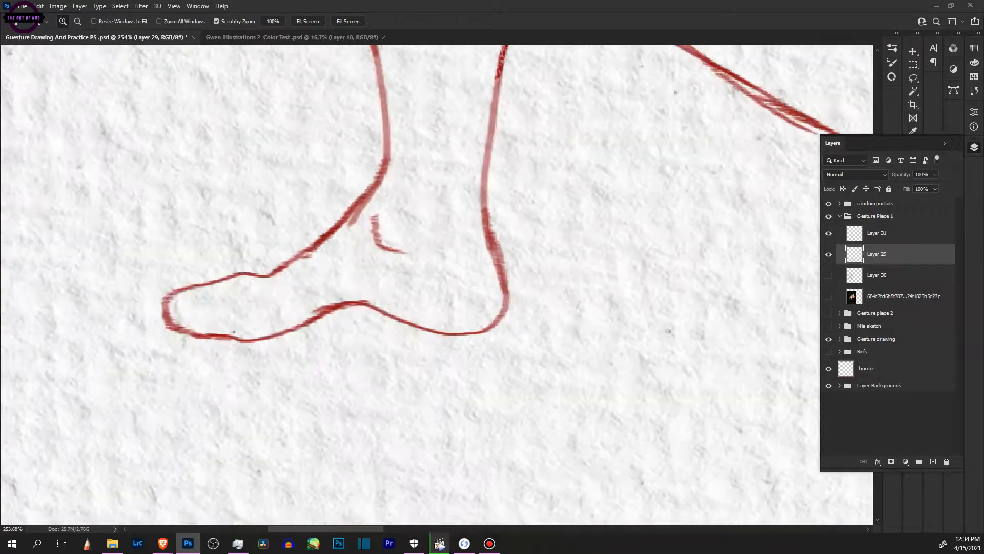
{"action": "key", "text": "b"}
{"action": "mouse_move", "coordinate": [235, 330]}
{"action": "left_mouse_down"}
{"action": "mouse_move", "coordinate": [407, 284]}
{"action": "mouse_move", "coordinate": [349, 272]}
{"action": "left_mouse_up"}
{"action": "key", "text": "z"}
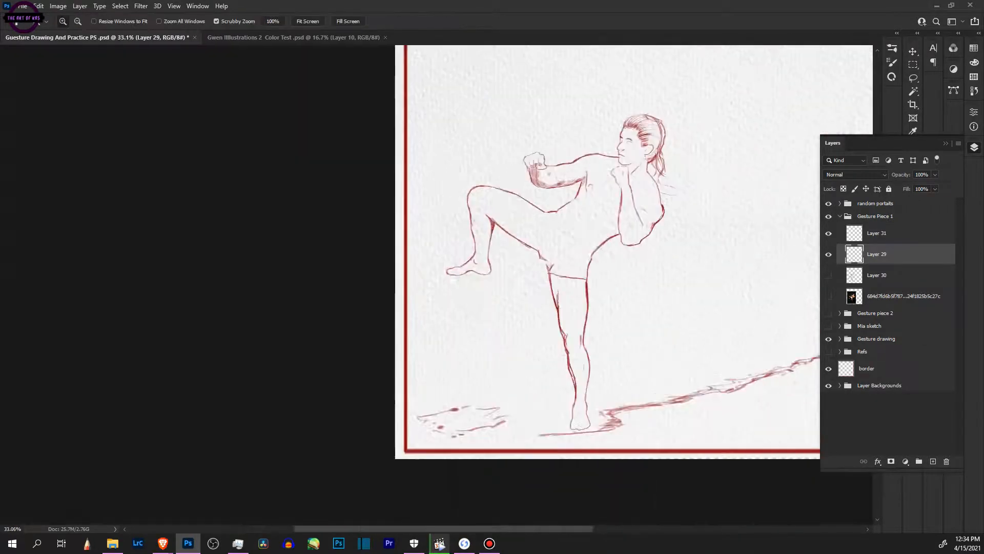
Step: Erase the doubled inner line at the back of the head and redraw a hair strand over the crown
{"action": "left_click_drag", "start_coordinate": [675, 157], "coordinate": [748, 158]}
{"action": "key", "text": "b"}
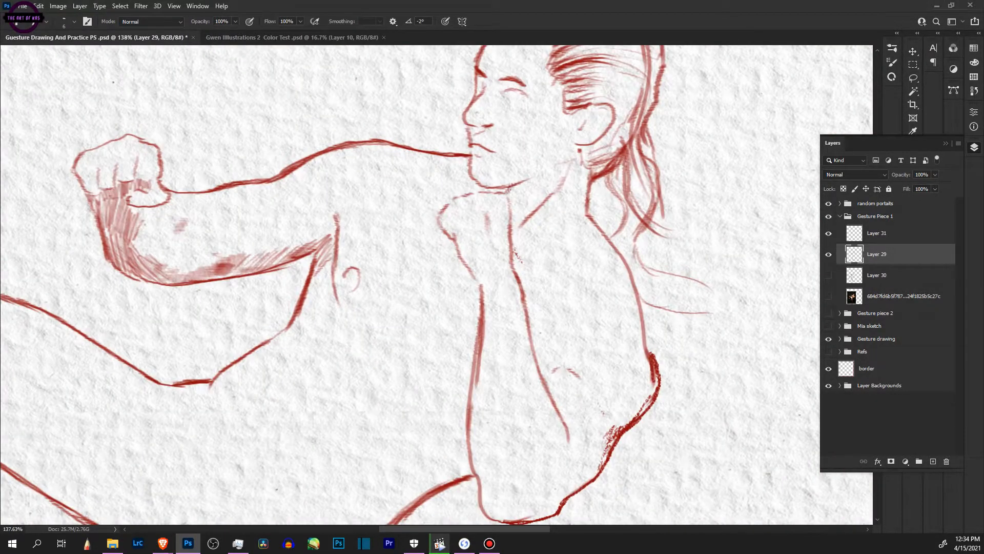
{"action": "key", "text": "z"}
{"action": "left_click_drag", "start_coordinate": [587, 230], "coordinate": [524, 229]}
{"action": "left_click_drag", "start_coordinate": [629, 155], "coordinate": [738, 155]}
{"action": "key", "text": "e"}
{"action": "mouse_move", "coordinate": [505, 166]}
{"action": "left_mouse_down"}
{"action": "mouse_move", "coordinate": [517, 216]}
{"action": "mouse_move", "coordinate": [463, 410]}
{"action": "left_mouse_up"}
{"action": "key", "text": "b"}
{"action": "left_click_drag", "start_coordinate": [431, 103], "coordinate": [515, 132]}
{"action": "right_click", "coordinate": [444, 217]}
{"action": "key", "text": "Escape"}
{"action": "key", "text": "F5"}
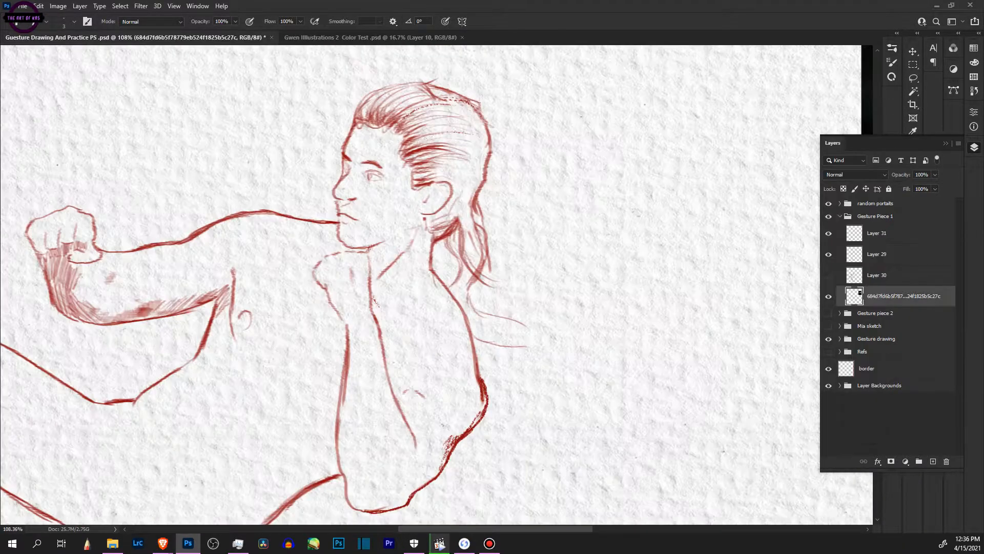
Step: Select Layer 29 and erase the hem line of the shorts across the standing thigh
{"action": "left_click_drag", "start_coordinate": [338, 315], "coordinate": [466, 220]}
{"action": "left_click_drag", "start_coordinate": [461, 359], "coordinate": [558, 142]}
{"action": "key", "text": "e"}
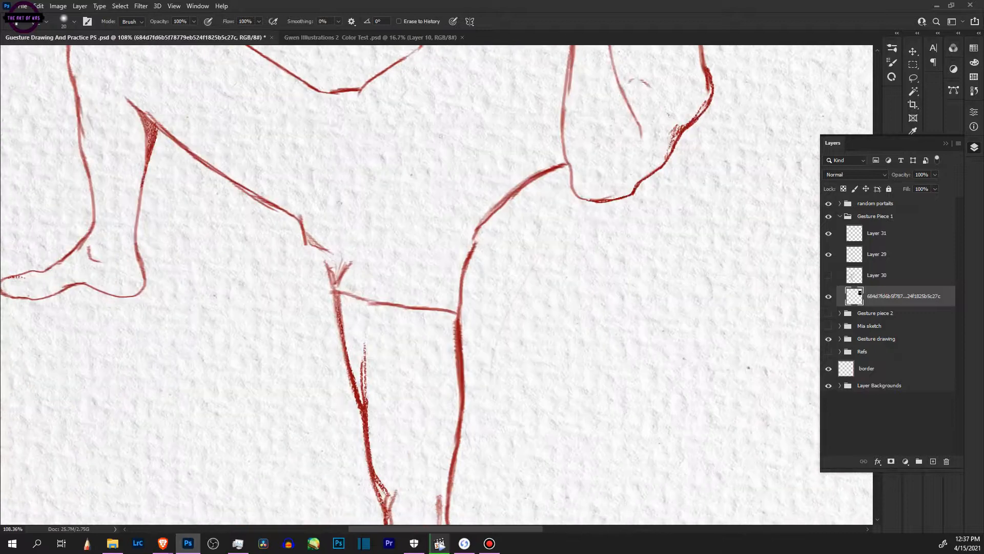
{"action": "left_click", "coordinate": [883, 275]}
{"action": "left_click", "coordinate": [883, 254]}
{"action": "key", "text": "b"}
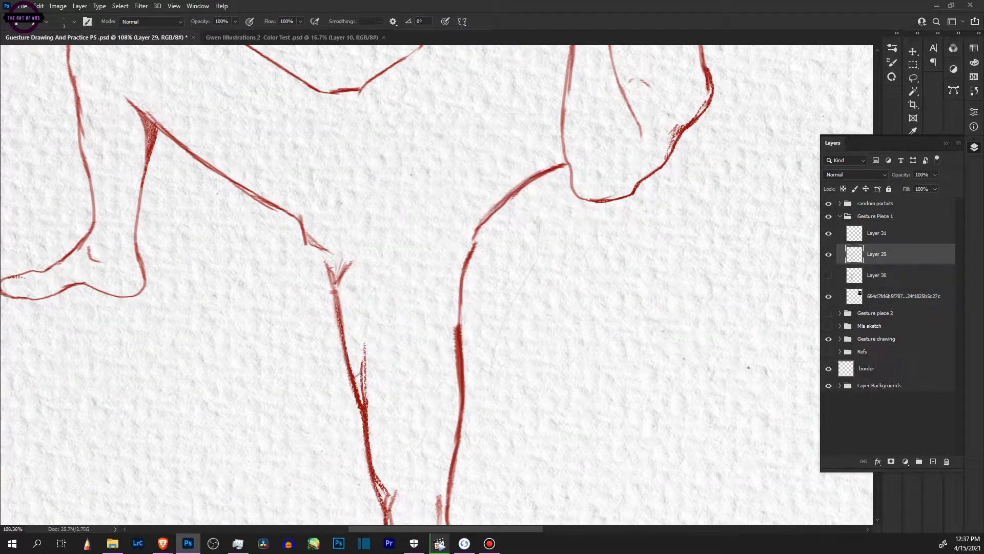
Step: Redraw the shorts' hem line across the standing thigh with an adjusted brush size
{"action": "left_click_drag", "start_coordinate": [456, 372], "coordinate": [358, 379]}
{"action": "right_click", "coordinate": [557, 340]}
{"action": "left_click_drag", "start_coordinate": [609, 372], "coordinate": [613, 371]}
{"action": "mouse_move", "coordinate": [356, 379]}
{"action": "left_mouse_down"}
{"action": "mouse_move", "coordinate": [391, 367]}
{"action": "mouse_move", "coordinate": [460, 374]}
{"action": "left_mouse_up"}
Step: Draw accent strokes around the front arm, chest and shoulder, including bold lines along the shoulder and trailing behind the neck
{"action": "left_click_drag", "start_coordinate": [359, 216], "coordinate": [438, 340]}
{"action": "right_click", "coordinate": [414, 226]}
{"action": "left_click_drag", "start_coordinate": [348, 187], "coordinate": [306, 298]}
{"action": "left_click_drag", "start_coordinate": [359, 215], "coordinate": [315, 318]}
{"action": "left_click_drag", "start_coordinate": [231, 140], "coordinate": [266, 160]}
{"action": "left_click_drag", "start_coordinate": [359, 215], "coordinate": [391, 343]}
{"action": "left_click_drag", "start_coordinate": [373, 121], "coordinate": [346, 146]}
{"action": "left_click_drag", "start_coordinate": [391, 215], "coordinate": [310, 234]}
{"action": "left_click_drag", "start_coordinate": [462, 308], "coordinate": [337, 215]}
{"action": "left_click_drag", "start_coordinate": [382, 279], "coordinate": [399, 338]}
{"action": "left_click_drag", "start_coordinate": [476, 218], "coordinate": [559, 227]}
{"action": "left_click_drag", "start_coordinate": [551, 237], "coordinate": [620, 246]}
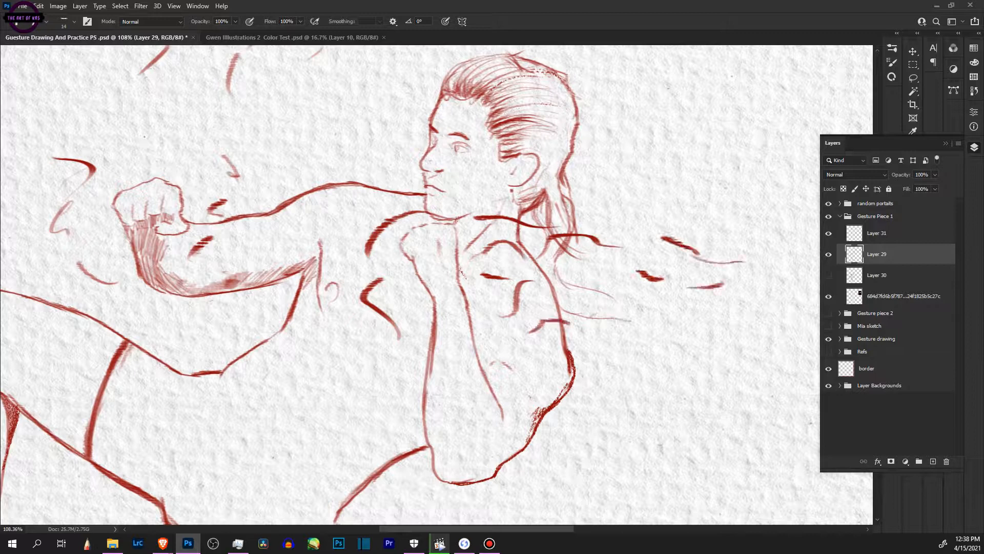
Step: Try to erase the overlapping lines of the raised fist, forearm and upper arm in front of the chest
{"action": "key", "text": "e"}
{"action": "right_click", "coordinate": [467, 278]}
{"action": "left_click_drag", "start_coordinate": [461, 269], "coordinate": [463, 295]}
{"action": "left_click_drag", "start_coordinate": [407, 235], "coordinate": [417, 271]}
{"action": "left_click_drag", "start_coordinate": [434, 307], "coordinate": [435, 333]}
{"action": "left_click_drag", "start_coordinate": [459, 256], "coordinate": [528, 241]}
{"action": "left_click_drag", "start_coordinate": [553, 287], "coordinate": [579, 243]}
{"action": "left_click_drag", "start_coordinate": [434, 325], "coordinate": [433, 346]}
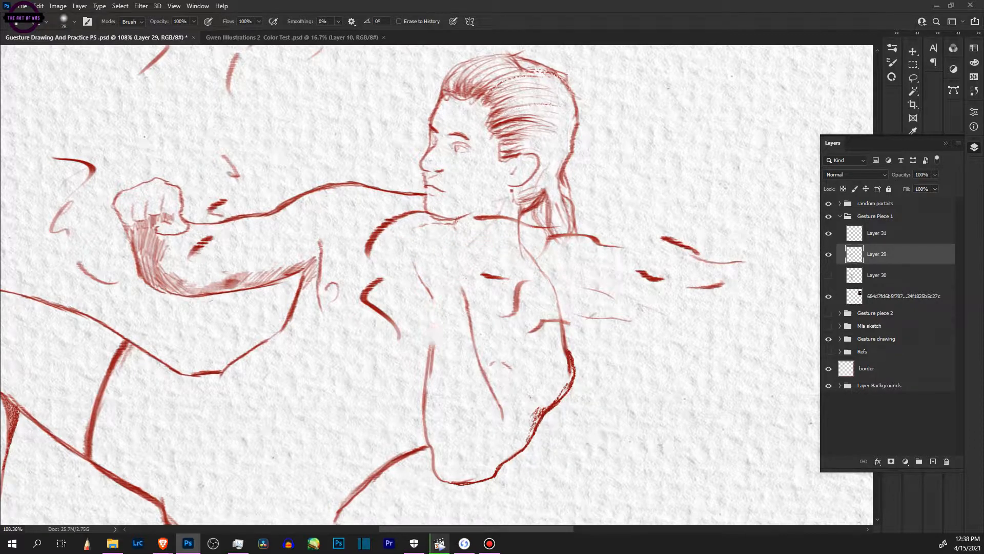
{"action": "key", "text": "ctrl+z"}
{"action": "key", "text": "ctrl+z"}
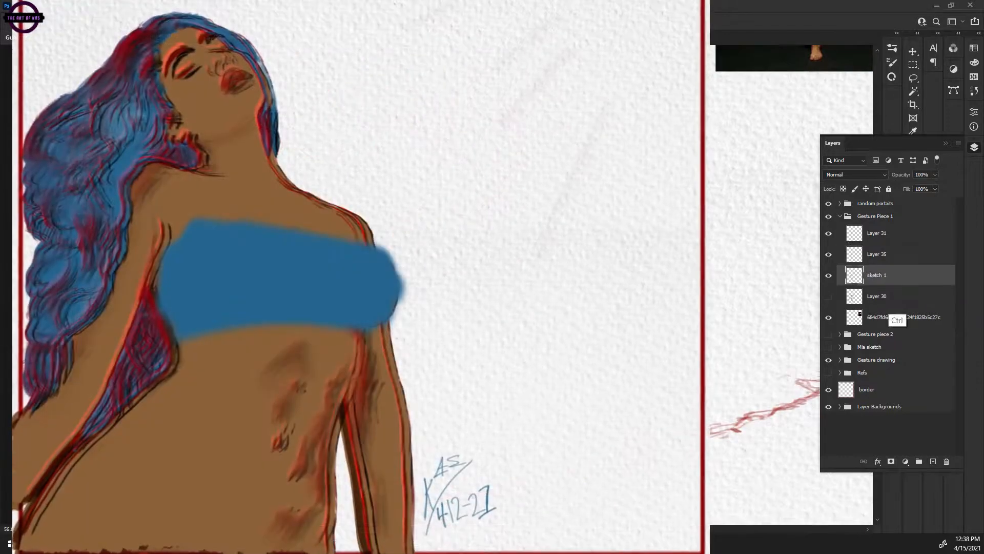
Step: Duplicate the sketch 1 layer and name the copy "sketch 2"
{"action": "key", "text": "ctrl+j"}
{"action": "double_click", "coordinate": [876, 274]}
{"action": "type", "text": "sketch 2"}
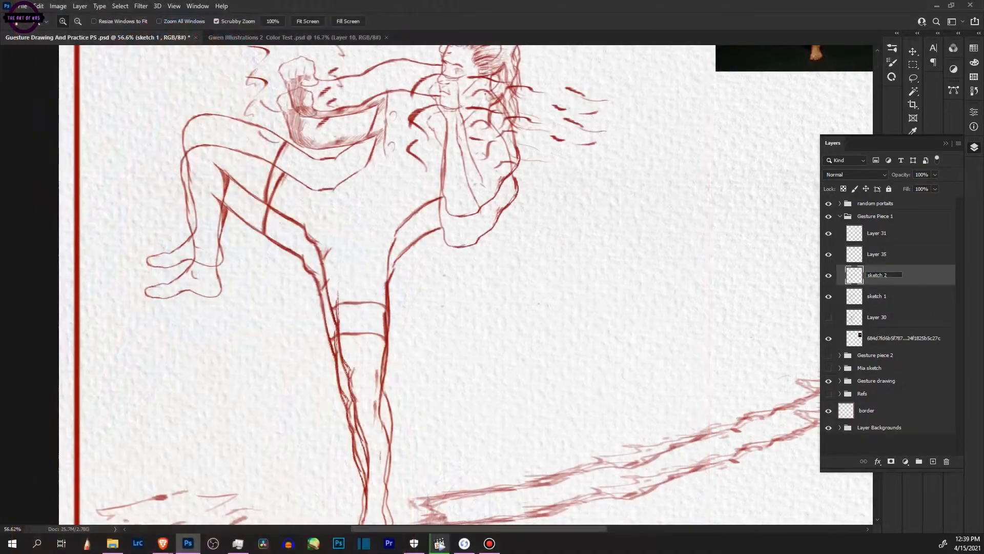
{"action": "key", "text": "Return"}
Step: Reposition the sketch 1 line art relative to its sketch 2 copy
{"action": "key", "text": "v"}
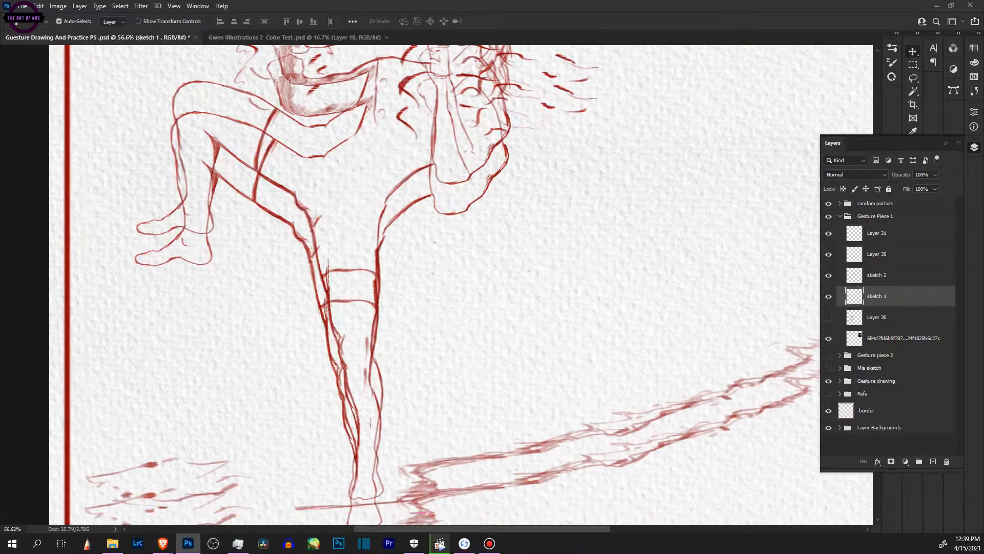
{"action": "left_click_drag", "start_coordinate": [589, 431], "coordinate": [595, 397]}
{"action": "left_click", "coordinate": [876, 296]}
{"action": "left_click_drag", "start_coordinate": [512, 410], "coordinate": [525, 304]}
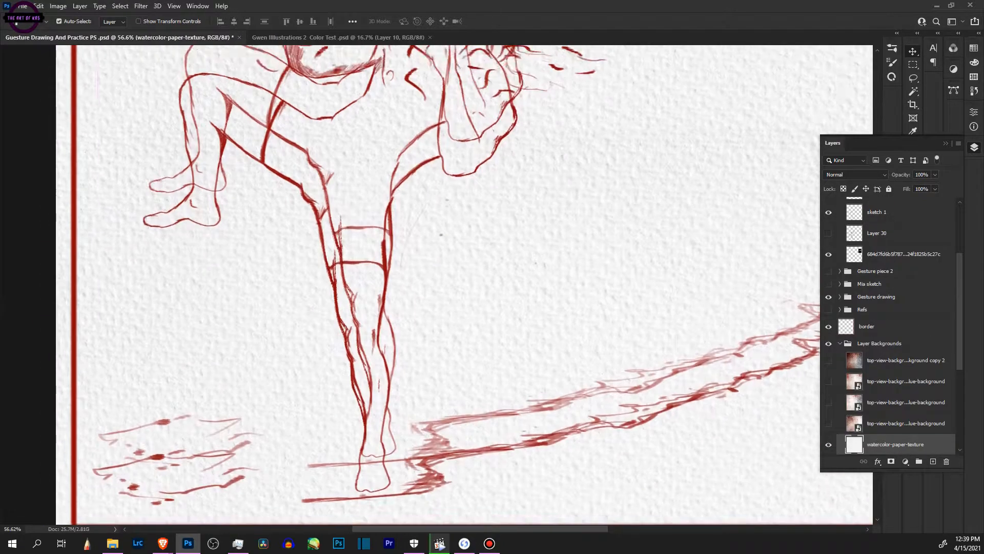
{"action": "left_click_drag", "start_coordinate": [433, 470], "coordinate": [438, 456]}
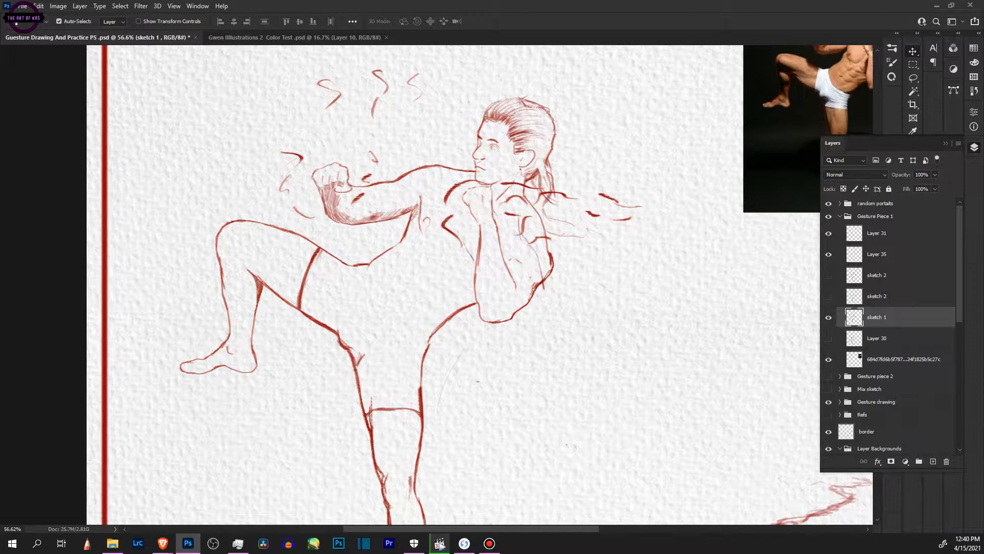
Step: Soften the lines of the raised arm on sketch 1 and draw fold lines across its forearm near the elbow
{"action": "key", "text": "e"}
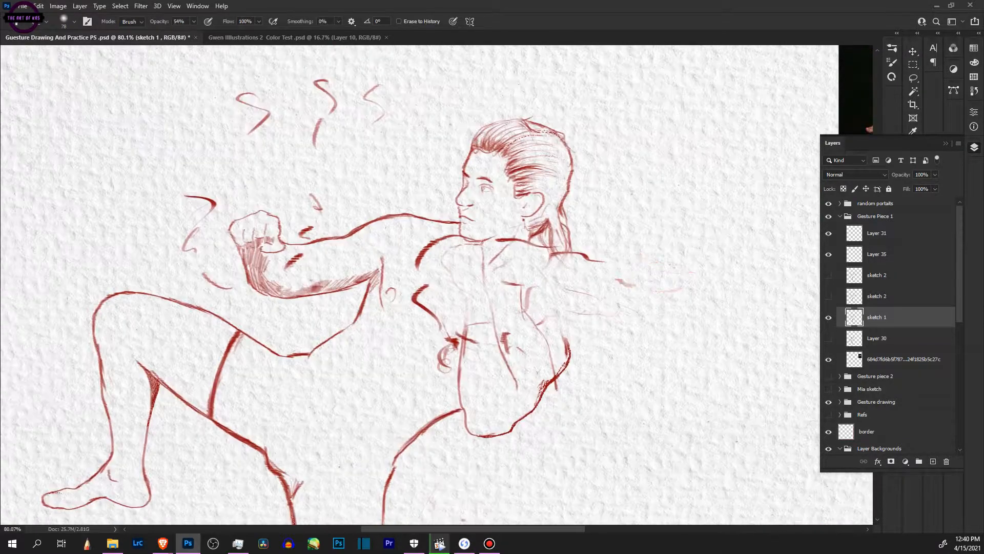
{"action": "key", "text": "b"}
{"action": "left_click_drag", "start_coordinate": [467, 352], "coordinate": [504, 357]}
{"action": "left_click_drag", "start_coordinate": [521, 350], "coordinate": [550, 342]}
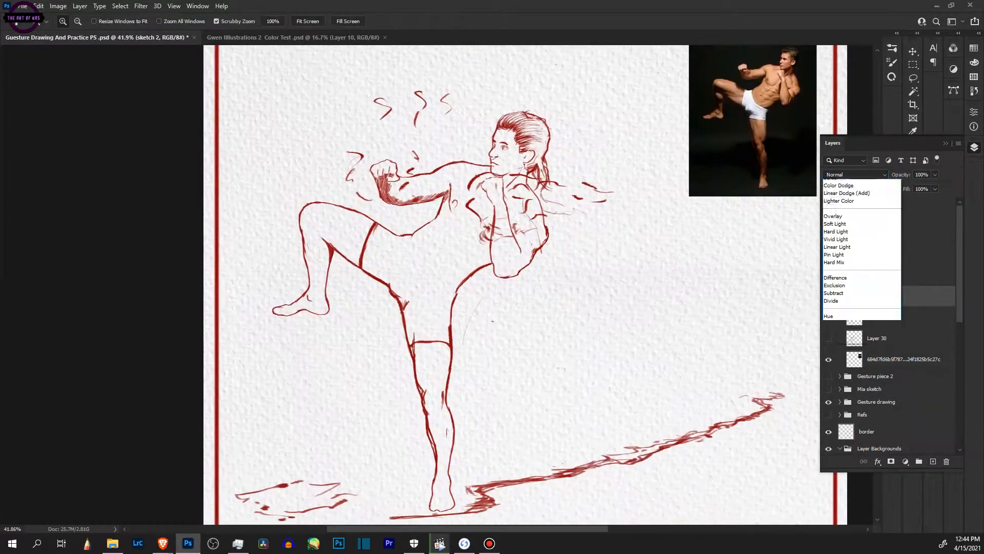
Step: Set the blend mode of the sketch 2 layer to Multiply
{"action": "left_click", "coordinate": [841, 342]}
{"action": "left_click", "coordinate": [855, 174]}
{"action": "left_click", "coordinate": [837, 222]}
{"action": "mouse_move", "coordinate": [517, 266]}
{"action": "left_mouse_down"}
{"action": "mouse_move", "coordinate": [564, 267]}
{"action": "mouse_move", "coordinate": [560, 260]}
{"action": "left_mouse_up"}
{"action": "key", "text": "b"}
{"action": "key", "text": "v"}
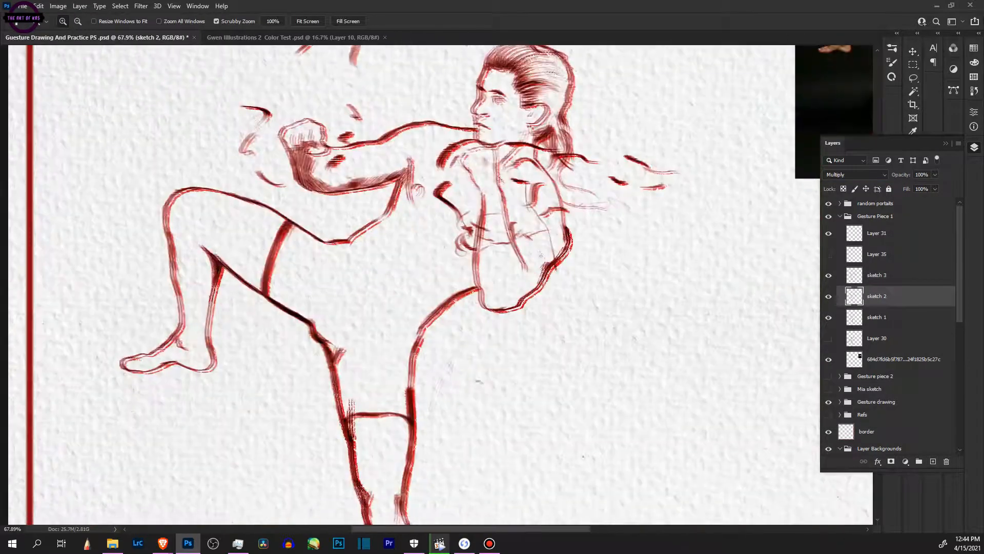
Step: Set the blend mode of the sketch 1 layer to Normal and duplicate the layer
{"action": "left_click", "coordinate": [877, 275]}
{"action": "left_click", "coordinate": [876, 317]}
{"action": "left_click", "coordinate": [855, 174]}
{"action": "left_click", "coordinate": [832, 183]}
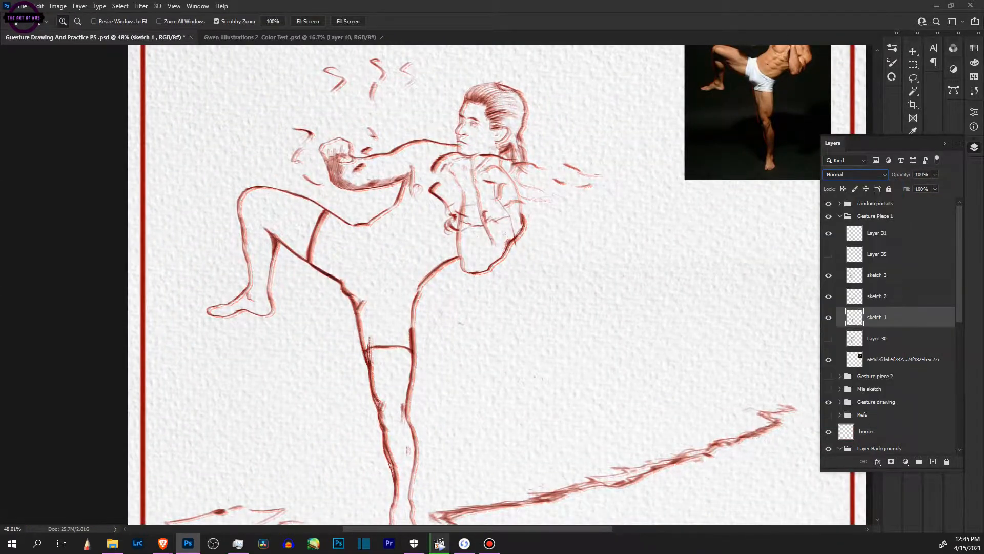
{"action": "key", "text": "ctrl+j"}
Step: Shift the duplicated line art slightly to thicken the contours, and make Layer 35 visible
{"action": "left_click_drag", "start_coordinate": [413, 359], "coordinate": [431, 338]}
{"action": "left_click_drag", "start_coordinate": [399, 307], "coordinate": [379, 308]}
{"action": "key", "text": "v"}
{"action": "left_click", "coordinate": [416, 354]}
{"action": "left_click_drag", "start_coordinate": [426, 351], "coordinate": [418, 359]}
{"action": "left_click", "coordinate": [828, 254]}
{"action": "left_click", "coordinate": [876, 254]}
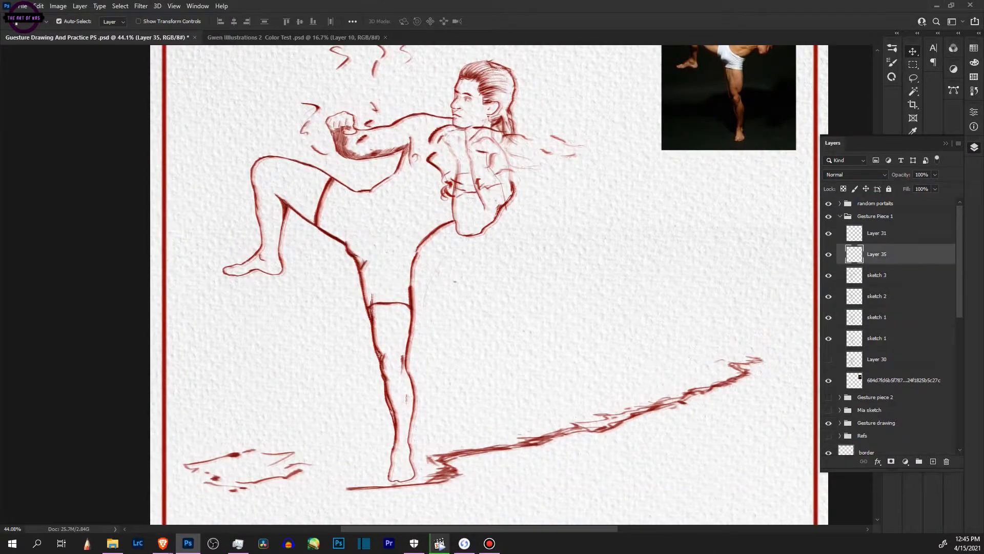
Step: Draw the shorts' curved waistband with two parallel lines and short cross marks on the lower sketch 1 layer
{"action": "left_click", "coordinate": [877, 338]}
{"action": "key", "text": "b"}
{"action": "left_click_drag", "start_coordinate": [386, 206], "coordinate": [462, 206]}
{"action": "mouse_move", "coordinate": [320, 152]}
{"action": "left_mouse_down"}
{"action": "mouse_move", "coordinate": [499, 385]}
{"action": "mouse_move", "coordinate": [486, 410]}
{"action": "left_mouse_up"}
{"action": "left_click_drag", "start_coordinate": [410, 308], "coordinate": [385, 329]}
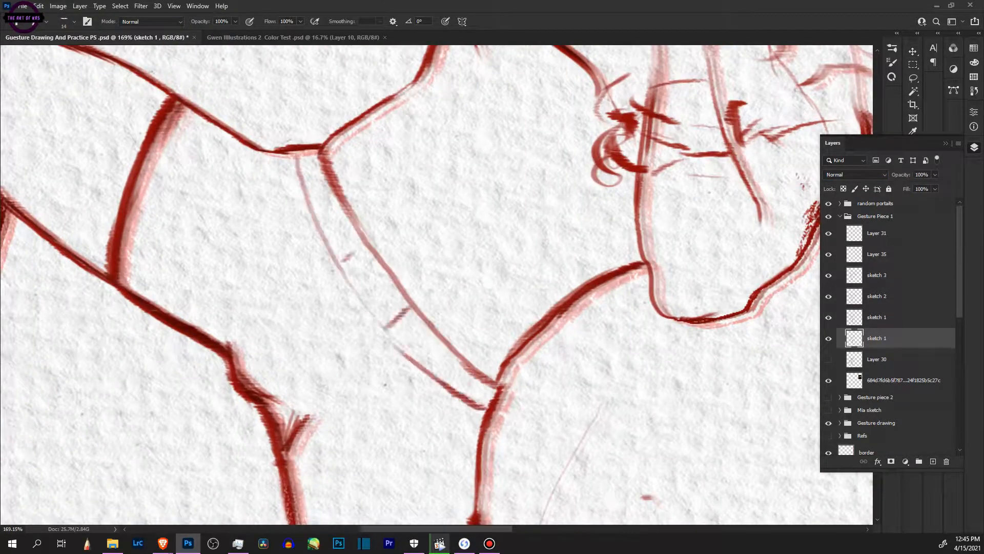
{"action": "left_click_drag", "start_coordinate": [365, 245], "coordinate": [339, 262]}
{"action": "left_click_drag", "start_coordinate": [294, 154], "coordinate": [464, 408]}
{"action": "left_click_drag", "start_coordinate": [389, 343], "coordinate": [485, 418]}
{"action": "left_click_drag", "start_coordinate": [411, 312], "coordinate": [395, 342]}
Step: Hide the reference photo layer and add light ground strokes around and behind the standing leg
{"action": "key", "text": "z"}
{"action": "left_click_drag", "start_coordinate": [482, 264], "coordinate": [399, 264]}
{"action": "left_click", "coordinate": [829, 380]}
{"action": "left_click_drag", "start_coordinate": [477, 241], "coordinate": [553, 240]}
{"action": "mouse_move", "coordinate": [421, 222]}
{"action": "left_mouse_down"}
{"action": "mouse_move", "coordinate": [449, 220]}
{"action": "mouse_move", "coordinate": [366, 203]}
{"action": "left_mouse_up"}
{"action": "key", "text": "z"}
{"action": "key", "text": "b"}
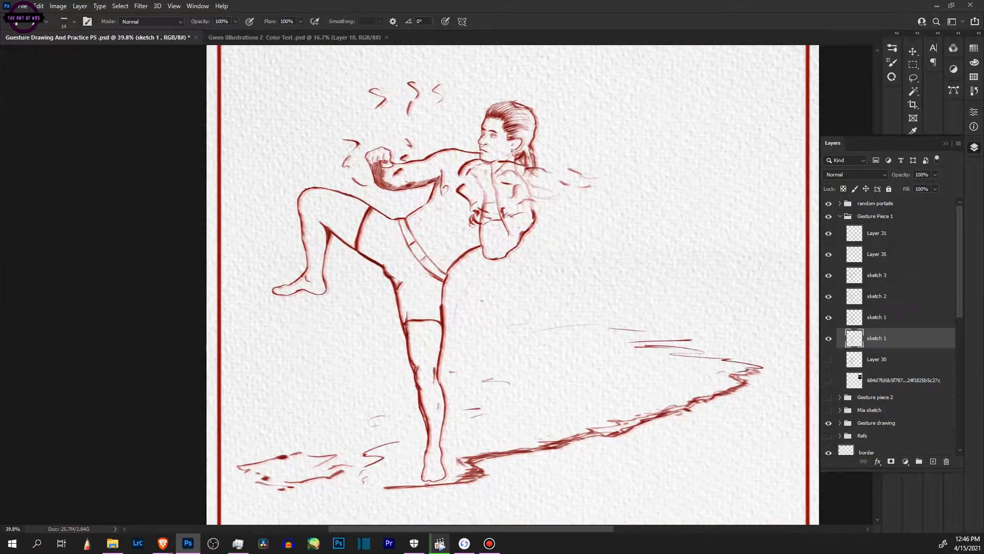
{"action": "left_click_drag", "start_coordinate": [499, 312], "coordinate": [464, 349]}
Step: Rename Layer 35 as "color 1" and move it beneath all the sketch layers
{"action": "left_click", "coordinate": [877, 254]}
{"action": "left_click", "coordinate": [828, 254]}
{"action": "type", "text": "color 1"}
{"action": "key", "text": "Return"}
{"action": "left_click_drag", "start_coordinate": [892, 254], "coordinate": [892, 348]}
{"action": "key", "text": "z"}
{"action": "left_click_drag", "start_coordinate": [483, 255], "coordinate": [543, 255]}
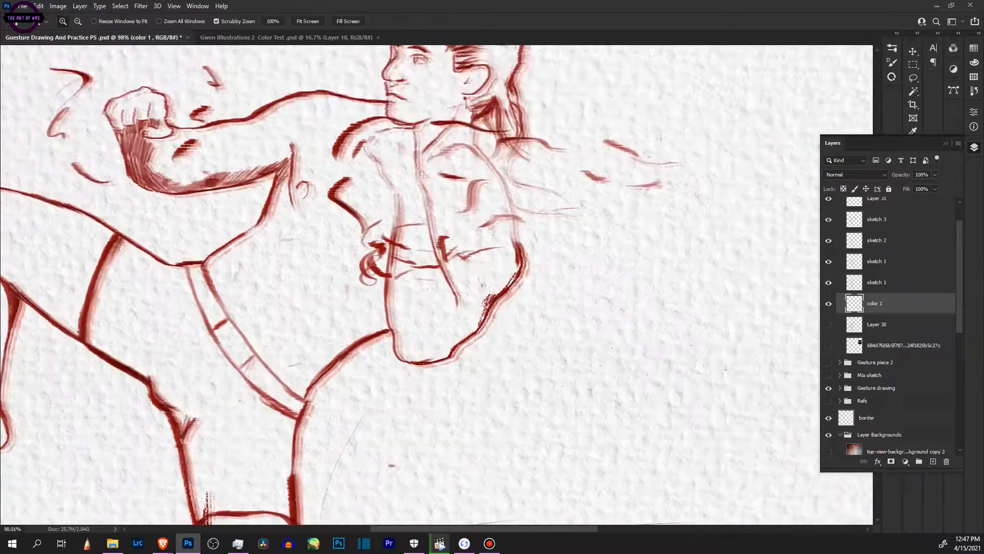
{"action": "left_click_drag", "start_coordinate": [568, 110], "coordinate": [524, 110]}
{"action": "left_click", "coordinate": [829, 219]}
{"action": "left_click", "coordinate": [829, 219]}
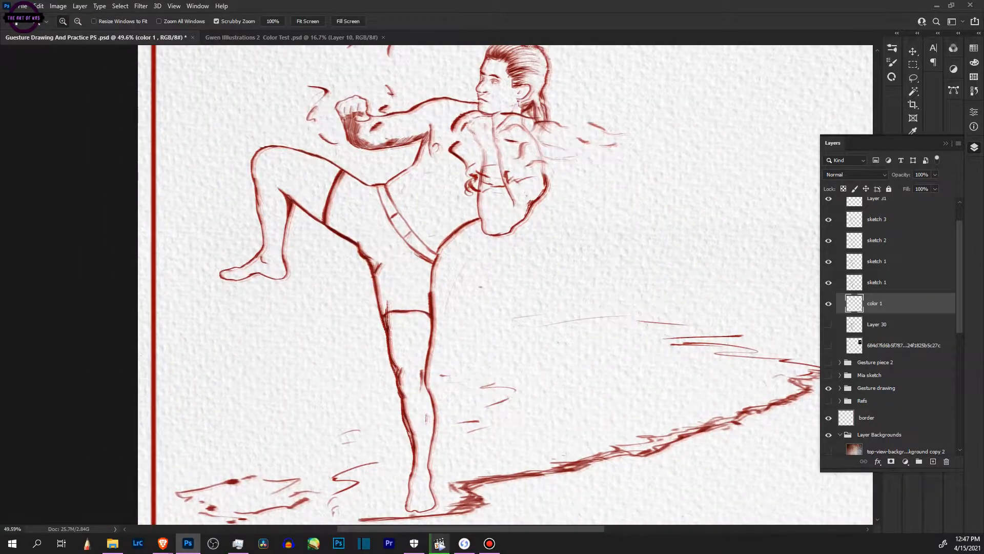
Step: Pick a brown from the Pale swatches and paint the standing leg below the shorts' hem with the 37 px sketch brush
{"action": "key", "text": "b"}
{"action": "right_click", "coordinate": [708, 191]}
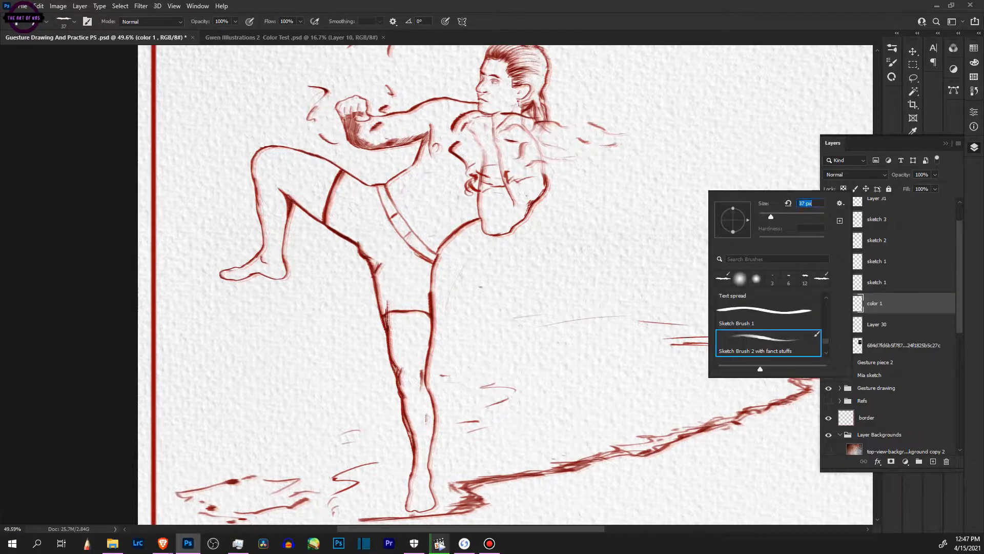
{"action": "left_click", "coordinate": [892, 62]}
{"action": "left_click", "coordinate": [974, 48]}
{"action": "left_click", "coordinate": [844, 288]}
{"action": "left_click_drag", "start_coordinate": [394, 319], "coordinate": [421, 505]}
{"action": "mouse_move", "coordinate": [424, 318]}
{"action": "left_mouse_down"}
{"action": "mouse_move", "coordinate": [429, 445]}
{"action": "mouse_move", "coordinate": [412, 377]}
{"action": "left_mouse_up"}
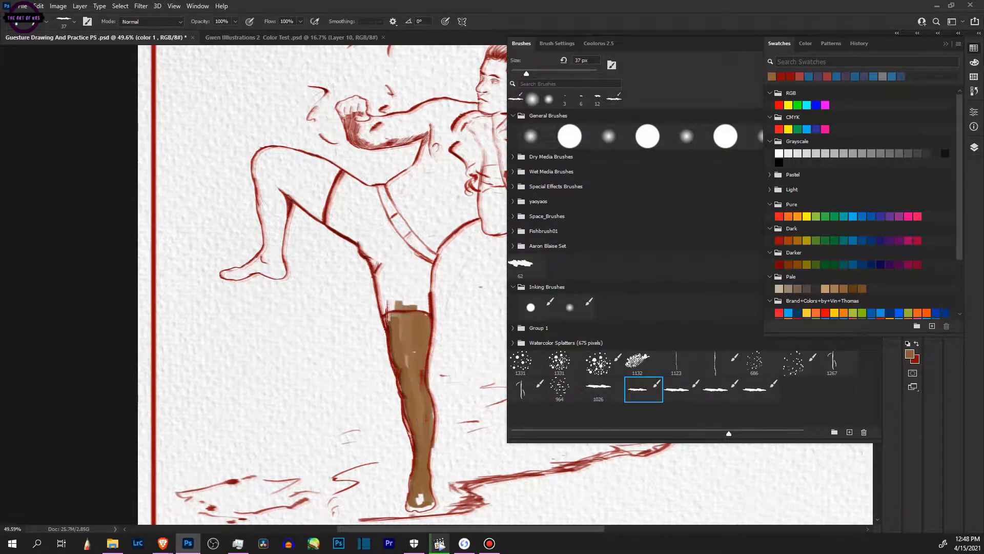
{"action": "left_click_drag", "start_coordinate": [412, 331], "coordinate": [431, 377]}
{"action": "mouse_move", "coordinate": [447, 315]}
{"action": "left_mouse_down"}
{"action": "mouse_move", "coordinate": [447, 384]}
{"action": "mouse_move", "coordinate": [482, 359]}
{"action": "mouse_move", "coordinate": [467, 305]}
{"action": "left_mouse_up"}
{"action": "key", "text": "ctrl+z"}
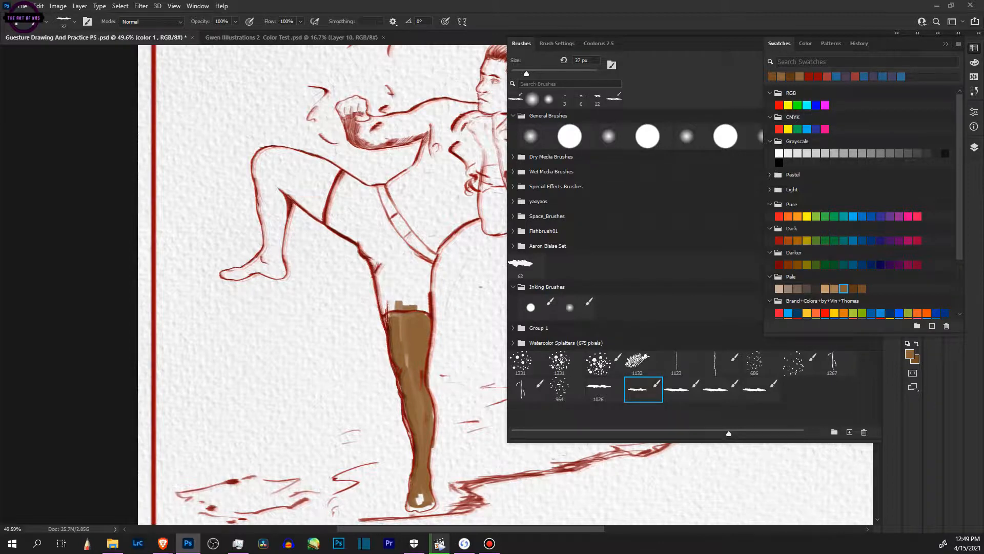
Step: Fill the kicking leg with brown from the shorts' hem over the knee and shin to the foot
{"action": "left_click", "coordinate": [946, 43]}
{"action": "left_click", "coordinate": [892, 62]}
{"action": "key", "text": "z"}
{"action": "left_click_drag", "start_coordinate": [279, 204], "coordinate": [349, 205]}
{"action": "key", "text": "b"}
{"action": "left_click_drag", "start_coordinate": [410, 126], "coordinate": [374, 236]}
{"action": "mouse_move", "coordinate": [278, 143]}
{"action": "left_mouse_down"}
{"action": "mouse_move", "coordinate": [282, 362]}
{"action": "mouse_move", "coordinate": [149, 368]}
{"action": "left_mouse_up"}
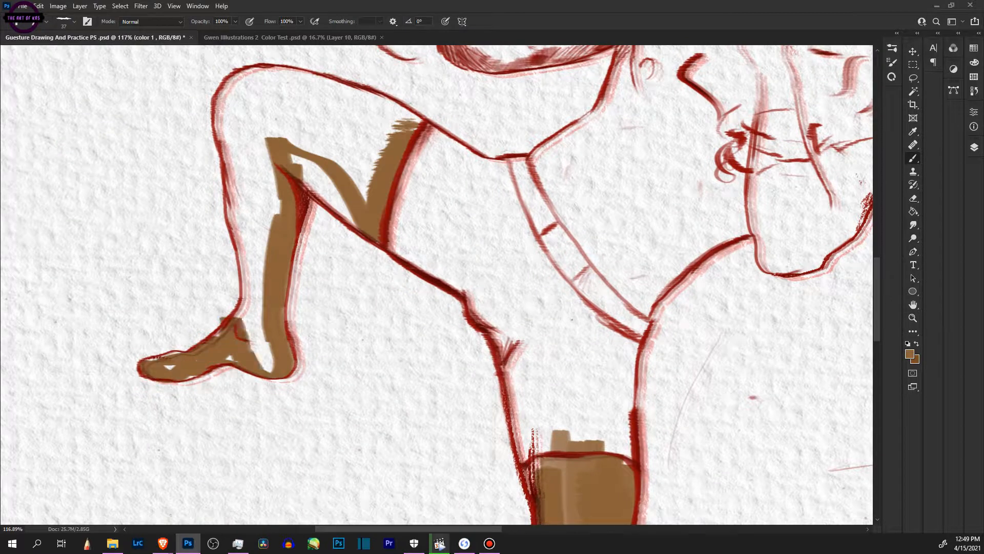
{"action": "left_click_drag", "start_coordinate": [259, 358], "coordinate": [247, 149]}
{"action": "mouse_move", "coordinate": [302, 165]}
{"action": "left_mouse_down"}
{"action": "mouse_move", "coordinate": [354, 223]}
{"action": "mouse_move", "coordinate": [323, 87]}
{"action": "mouse_move", "coordinate": [233, 103]}
{"action": "left_mouse_up"}
{"action": "left_click_drag", "start_coordinate": [233, 102], "coordinate": [246, 189]}
{"action": "left_click_drag", "start_coordinate": [287, 118], "coordinate": [316, 172]}
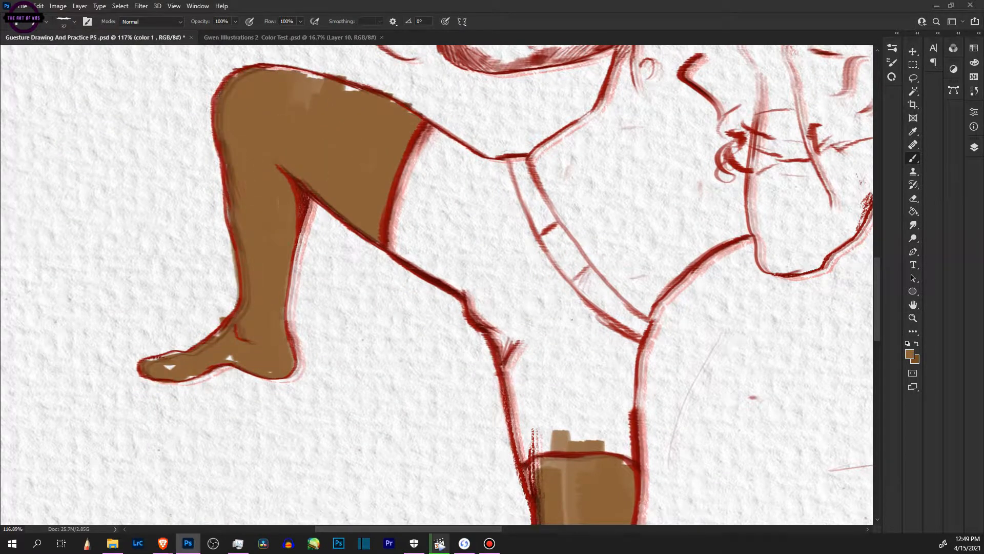
{"action": "left_click_drag", "start_coordinate": [359, 88], "coordinate": [269, 69]}
Step: Reduce the brush size to 25, fill the leftover gaps in the kicking foot and erase the brown above the standing thigh's hem
{"action": "left_click_drag", "start_coordinate": [580, 454], "coordinate": [465, 88]}
{"action": "left_click_drag", "start_coordinate": [487, 307], "coordinate": [507, 206]}
{"action": "right_click", "coordinate": [586, 435]}
{"action": "left_click_drag", "start_coordinate": [650, 374], "coordinate": [644, 374]}
{"action": "left_click_drag", "start_coordinate": [543, 441], "coordinate": [505, 456]}
{"action": "left_click_drag", "start_coordinate": [490, 356], "coordinate": [490, 413]}
{"action": "left_click_drag", "start_coordinate": [487, 128], "coordinate": [511, 444]}
{"action": "key", "text": "e"}
{"action": "mouse_move", "coordinate": [481, 285]}
{"action": "left_mouse_down"}
{"action": "mouse_move", "coordinate": [528, 287]}
{"action": "mouse_move", "coordinate": [469, 295]}
{"action": "left_mouse_up"}
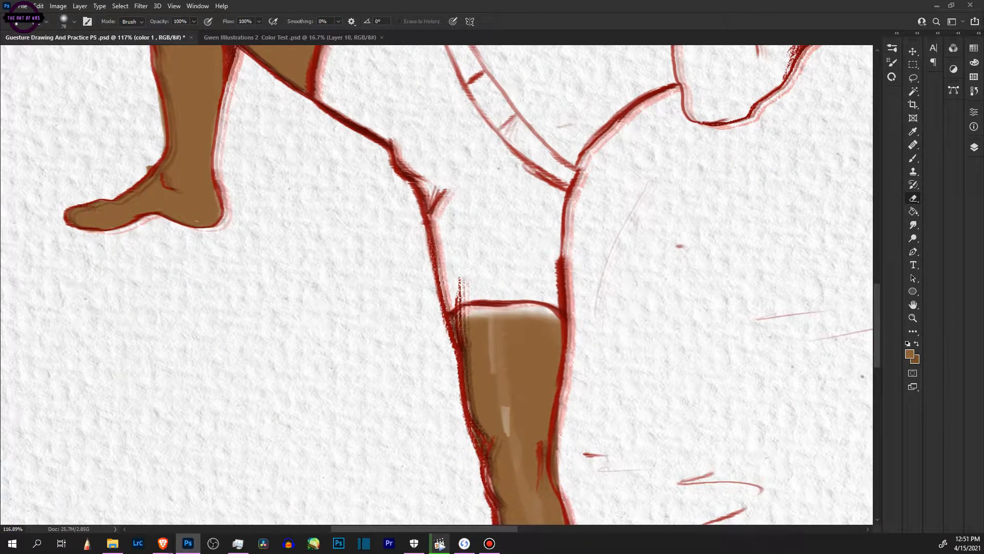
Step: Touch up the brown below the standing thigh's hem and fill the elbow area of the raised rear arm
{"action": "key", "text": "b"}
{"action": "mouse_move", "coordinate": [556, 318]}
{"action": "left_mouse_down"}
{"action": "mouse_move", "coordinate": [505, 310]}
{"action": "mouse_move", "coordinate": [462, 323]}
{"action": "left_mouse_up"}
{"action": "left_click_drag", "start_coordinate": [564, 154], "coordinate": [492, 424]}
{"action": "left_click_drag", "start_coordinate": [616, 264], "coordinate": [634, 376]}
{"action": "left_click_drag", "start_coordinate": [633, 377], "coordinate": [674, 289]}
{"action": "mouse_move", "coordinate": [682, 369]}
{"action": "left_mouse_down"}
{"action": "mouse_move", "coordinate": [752, 258]}
{"action": "mouse_move", "coordinate": [676, 384]}
{"action": "left_mouse_up"}
{"action": "left_click_drag", "start_coordinate": [661, 287], "coordinate": [628, 367]}
Step: Fill the abdomen and waist above the shorts' waistband with brown
{"action": "mouse_move", "coordinate": [392, 277]}
{"action": "left_mouse_down"}
{"action": "mouse_move", "coordinate": [468, 399]}
{"action": "mouse_move", "coordinate": [500, 430]}
{"action": "left_mouse_up"}
{"action": "mouse_move", "coordinate": [505, 421]}
{"action": "left_mouse_down"}
{"action": "mouse_move", "coordinate": [594, 325]}
{"action": "mouse_move", "coordinate": [544, 216]}
{"action": "left_mouse_up"}
{"action": "left_click_drag", "start_coordinate": [528, 267], "coordinate": [497, 153]}
{"action": "mouse_move", "coordinate": [485, 166]}
{"action": "left_mouse_down"}
{"action": "mouse_move", "coordinate": [433, 262]}
{"action": "mouse_move", "coordinate": [461, 369]}
{"action": "left_mouse_up"}
{"action": "left_click_drag", "start_coordinate": [461, 410], "coordinate": [564, 338]}
{"action": "left_click_drag", "start_coordinate": [538, 271], "coordinate": [575, 359]}
{"action": "left_click_drag", "start_coordinate": [487, 266], "coordinate": [533, 369]}
{"action": "left_click_drag", "start_coordinate": [462, 256], "coordinate": [476, 390]}
Step: Extend the brown fill over the upper chest and into the upper part of the front arm
{"action": "left_click_drag", "start_coordinate": [451, 215], "coordinate": [512, 308]}
{"action": "left_click_drag", "start_coordinate": [461, 205], "coordinate": [531, 274]}
{"action": "mouse_move", "coordinate": [492, 185]}
{"action": "left_mouse_down"}
{"action": "mouse_move", "coordinate": [431, 256]}
{"action": "mouse_move", "coordinate": [580, 216]}
{"action": "left_mouse_up"}
{"action": "left_click_drag", "start_coordinate": [441, 200], "coordinate": [539, 256]}
{"action": "left_click_drag", "start_coordinate": [481, 210], "coordinate": [620, 154]}
{"action": "left_click_drag", "start_coordinate": [585, 215], "coordinate": [666, 159]}
{"action": "left_click_drag", "start_coordinate": [615, 200], "coordinate": [595, 297]}
{"action": "left_click_drag", "start_coordinate": [600, 184], "coordinate": [564, 251]}
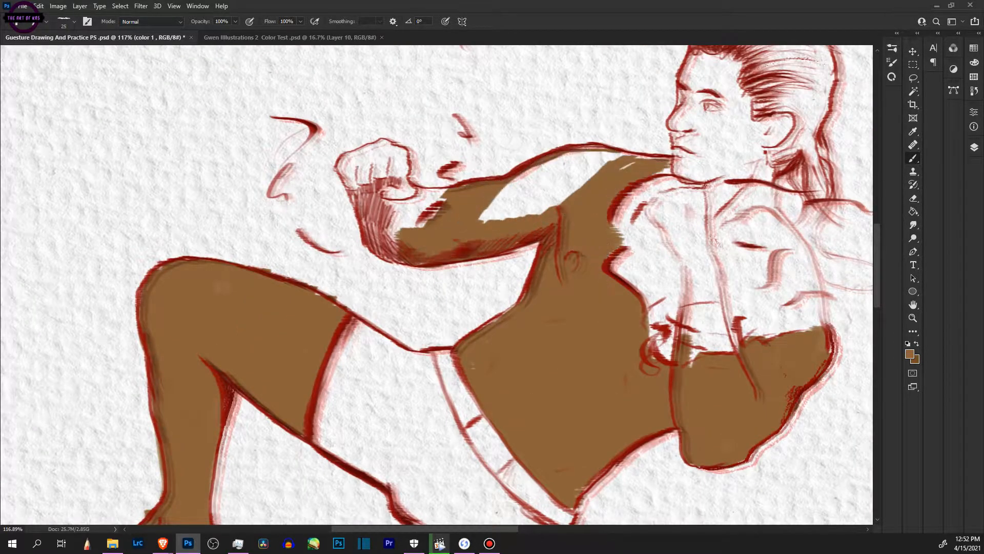
Step: Fill the remaining shoulder area and the forearm of the front arm with brown
{"action": "left_click_drag", "start_coordinate": [666, 205], "coordinate": [512, 273]}
{"action": "left_click_drag", "start_coordinate": [613, 227], "coordinate": [556, 249]}
{"action": "left_click_drag", "start_coordinate": [459, 226], "coordinate": [364, 274]}
{"action": "left_click_drag", "start_coordinate": [385, 241], "coordinate": [328, 285]}
Step: Reduce the brush size to 14 and fill the face, ear and neck with brown
{"action": "right_click", "coordinate": [486, 346]}
{"action": "left_click_drag", "start_coordinate": [547, 374], "coordinate": [542, 374]}
{"action": "left_click_drag", "start_coordinate": [549, 199], "coordinate": [525, 236]}
{"action": "mouse_move", "coordinate": [533, 128]}
{"action": "left_mouse_down"}
{"action": "mouse_move", "coordinate": [517, 205]}
{"action": "mouse_move", "coordinate": [535, 200]}
{"action": "left_mouse_up"}
{"action": "left_click_drag", "start_coordinate": [525, 182], "coordinate": [533, 246]}
{"action": "mouse_move", "coordinate": [628, 187]}
{"action": "left_mouse_down"}
{"action": "mouse_move", "coordinate": [607, 241]}
{"action": "mouse_move", "coordinate": [585, 213]}
{"action": "left_mouse_up"}
{"action": "left_click_drag", "start_coordinate": [590, 141], "coordinate": [577, 197]}
{"action": "left_click_drag", "start_coordinate": [574, 126], "coordinate": [549, 167]}
{"action": "mouse_move", "coordinate": [577, 151]}
{"action": "left_mouse_down"}
{"action": "mouse_move", "coordinate": [556, 223]}
{"action": "mouse_move", "coordinate": [610, 241]}
{"action": "left_mouse_up"}
{"action": "left_click_drag", "start_coordinate": [595, 231], "coordinate": [554, 238]}
Step: Add brown to the wrist and fist area of the front arm
{"action": "left_click_drag", "start_coordinate": [242, 312], "coordinate": [214, 327]}
{"action": "mouse_move", "coordinate": [359, 359]}
{"action": "left_mouse_down"}
{"action": "mouse_move", "coordinate": [514, 286]}
{"action": "mouse_move", "coordinate": [364, 78]}
{"action": "left_mouse_up"}
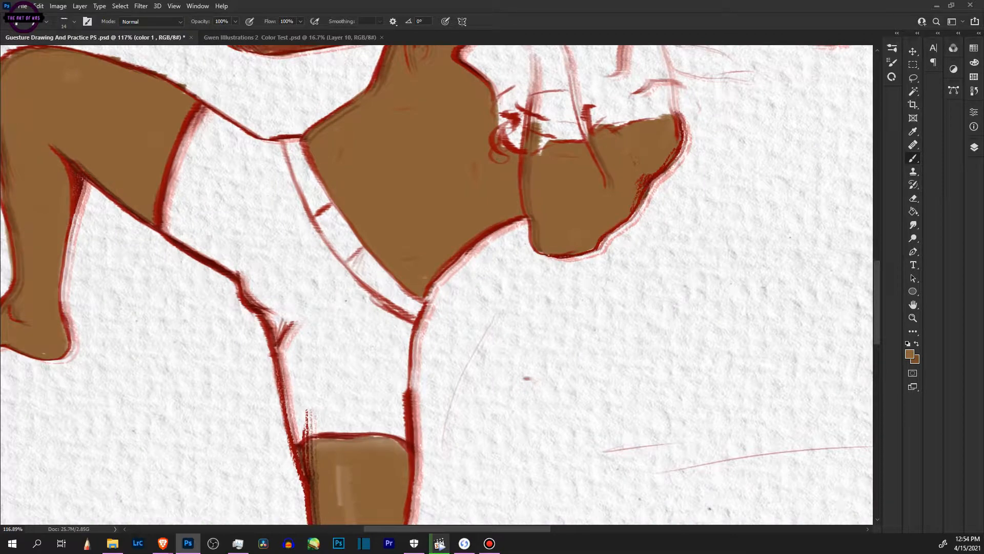
{"action": "mouse_move", "coordinate": [358, 128]}
{"action": "left_mouse_down"}
{"action": "mouse_move", "coordinate": [338, 436]}
{"action": "mouse_move", "coordinate": [422, 399]}
{"action": "left_mouse_up"}
{"action": "mouse_move", "coordinate": [354, 253]}
{"action": "left_mouse_down"}
{"action": "mouse_move", "coordinate": [326, 282]}
{"action": "mouse_move", "coordinate": [266, 230]}
{"action": "mouse_move", "coordinate": [315, 226]}
{"action": "left_mouse_up"}
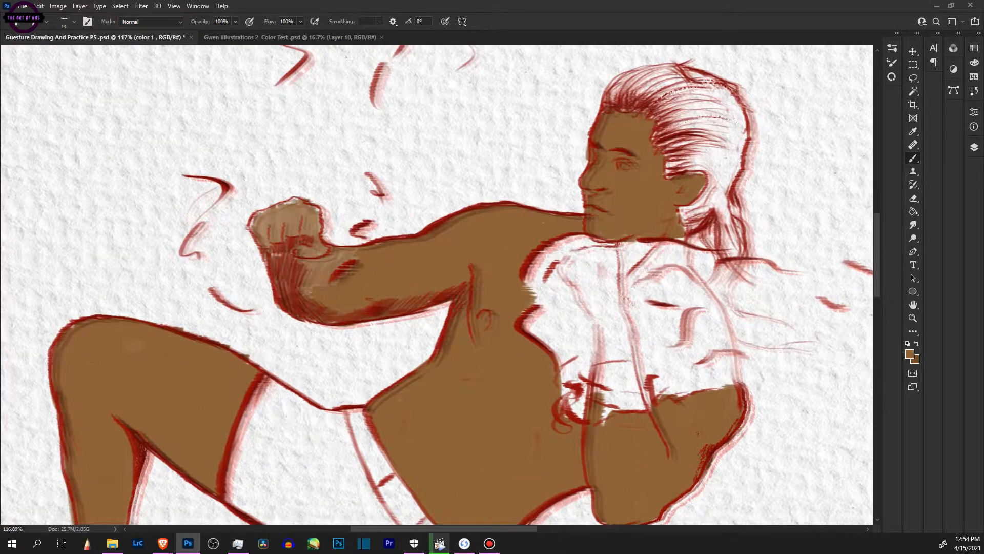
Step: Paint brown over the raised forearm and fist of the rear arm in front of the chest
{"action": "left_click_drag", "start_coordinate": [461, 308], "coordinate": [329, 231]}
{"action": "left_click_drag", "start_coordinate": [469, 231], "coordinate": [462, 320]}
{"action": "left_click_drag", "start_coordinate": [477, 282], "coordinate": [508, 333]}
{"action": "left_click_drag", "start_coordinate": [474, 169], "coordinate": [492, 328]}
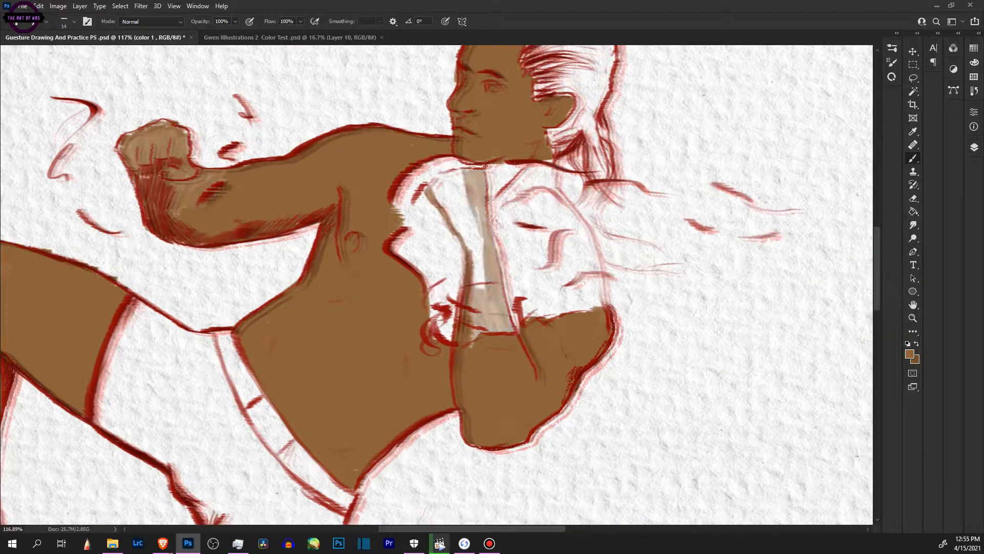
{"action": "left_click_drag", "start_coordinate": [451, 200], "coordinate": [476, 303]}
{"action": "left_click_drag", "start_coordinate": [464, 185], "coordinate": [492, 333]}
{"action": "left_click_drag", "start_coordinate": [433, 172], "coordinate": [469, 216]}
{"action": "left_click_drag", "start_coordinate": [474, 172], "coordinate": [503, 330]}
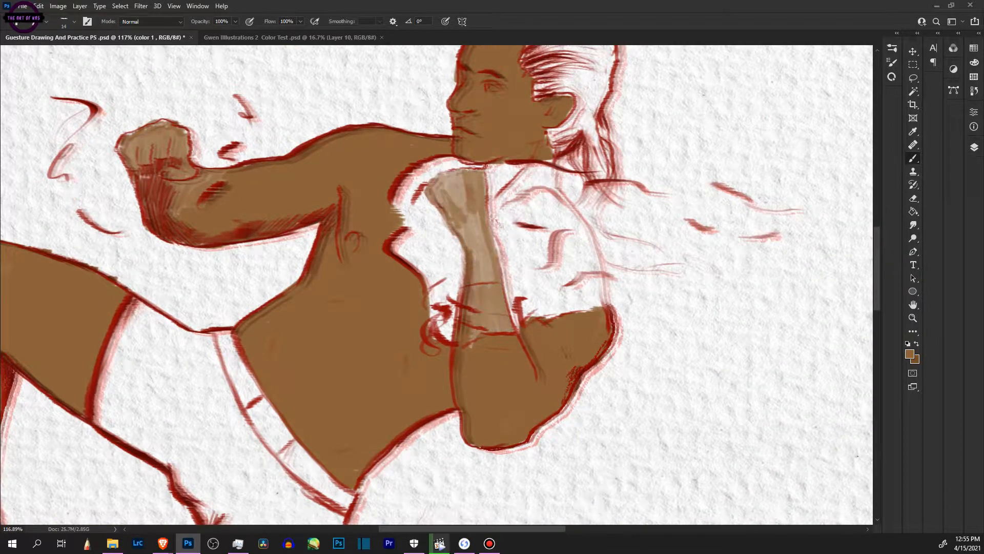
Step: Add a new layer above color 1 and name it "color 2"
{"action": "left_click_drag", "start_coordinate": [513, 457], "coordinate": [622, 372]}
{"action": "key", "text": "z"}
{"action": "mouse_move", "coordinate": [564, 410]}
{"action": "left_mouse_down"}
{"action": "mouse_move", "coordinate": [692, 249]}
{"action": "mouse_move", "coordinate": [647, 289]}
{"action": "left_mouse_up"}
{"action": "key", "text": "F7"}
{"action": "left_click", "coordinate": [877, 324]}
{"action": "left_click", "coordinate": [829, 324]}
{"action": "left_click", "coordinate": [828, 324]}
{"action": "left_click", "coordinate": [875, 303]}
{"action": "left_click", "coordinate": [932, 461]}
{"action": "double_click", "coordinate": [875, 303]}
{"action": "type", "text": "color 2"}
{"action": "key", "text": "Return"}
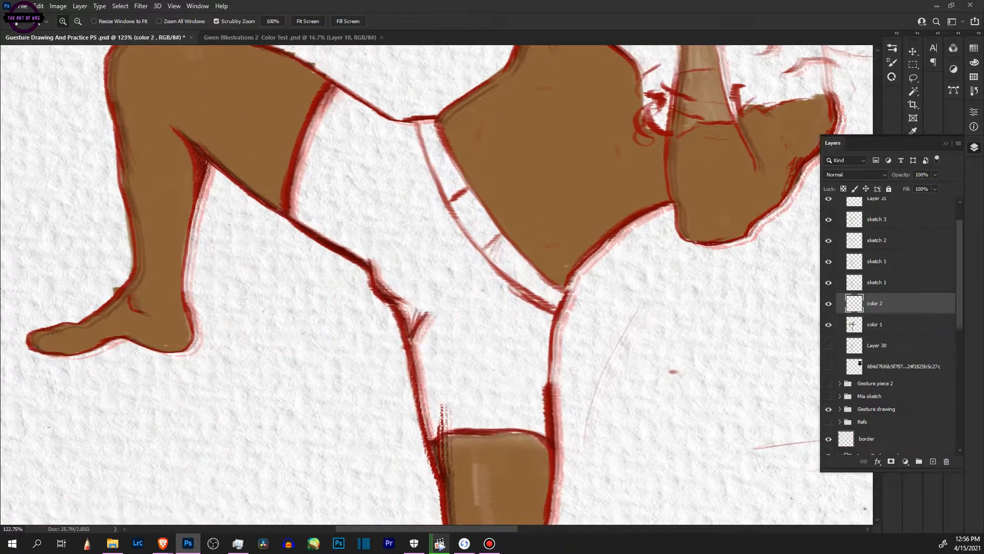
Step: Export the drawing with Quick Export as PNG
{"action": "left_click", "coordinate": [22, 6]}
{"action": "mouse_move", "coordinate": [34, 152]}
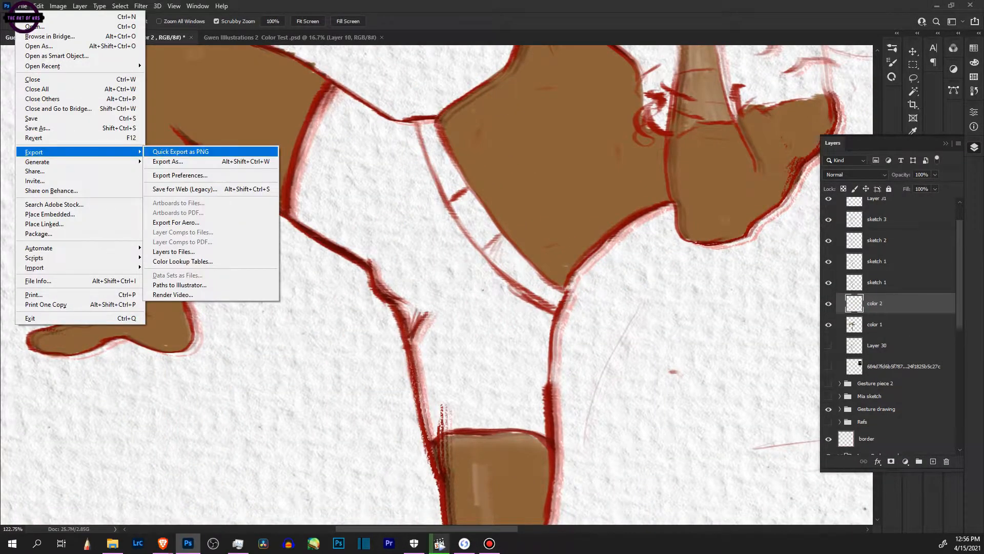
{"action": "left_click", "coordinate": [177, 152]}
{"action": "key", "text": "Return"}
Step: Choose a dark violet from the Darker swatches and start blocking in the shorts on the color 2 layer
{"action": "mouse_move", "coordinate": [564, 302]}
{"action": "left_mouse_down"}
{"action": "mouse_move", "coordinate": [471, 307]}
{"action": "mouse_move", "coordinate": [433, 441]}
{"action": "mouse_move", "coordinate": [361, 446]}
{"action": "left_mouse_up"}
{"action": "left_click", "coordinate": [973, 48]}
{"action": "left_click", "coordinate": [890, 265]}
{"action": "key", "text": "b"}
{"action": "key", "text": "x"}
{"action": "key", "text": "ctrl+z"}
{"action": "left_click_drag", "start_coordinate": [305, 338], "coordinate": [328, 446]}
{"action": "left_click_drag", "start_coordinate": [423, 411], "coordinate": [416, 446]}
{"action": "mouse_move", "coordinate": [328, 431]}
{"action": "left_mouse_down"}
{"action": "mouse_move", "coordinate": [353, 451]}
{"action": "mouse_move", "coordinate": [433, 446]}
{"action": "left_mouse_up"}
{"action": "left_click_drag", "start_coordinate": [317, 117], "coordinate": [436, 299]}
Step: Enlarge the brush and fill the main area of the shorts with dark violet
{"action": "key", "text": "bracketright"}
{"action": "key", "text": "bracketright"}
{"action": "key", "text": "bracketright"}
{"action": "key", "text": "bracketright"}
{"action": "key", "text": "bracketright"}
{"action": "key", "text": "bracketright"}
{"action": "key", "text": "bracketright"}
{"action": "left_click_drag", "start_coordinate": [374, 272], "coordinate": [369, 426]}
{"action": "left_click_drag", "start_coordinate": [315, 192], "coordinate": [390, 318]}
{"action": "left_click_drag", "start_coordinate": [308, 334], "coordinate": [231, 230]}
{"action": "left_click_drag", "start_coordinate": [190, 215], "coordinate": [236, 97]}
{"action": "left_click_drag", "start_coordinate": [359, 205], "coordinate": [409, 309]}
Step: Reduce the brush size and fill the remaining gaps, edges and waistband of the shorts with dark violet
{"action": "key", "text": "bracketleft"}
{"action": "key", "text": "bracketleft"}
{"action": "key", "text": "bracketleft"}
{"action": "key", "text": "bracketleft"}
{"action": "mouse_move", "coordinate": [264, 182]}
{"action": "left_mouse_down"}
{"action": "mouse_move", "coordinate": [318, 210]}
{"action": "mouse_move", "coordinate": [484, 387]}
{"action": "mouse_move", "coordinate": [461, 425]}
{"action": "left_mouse_up"}
{"action": "left_click_drag", "start_coordinate": [436, 384], "coordinate": [377, 290]}
{"action": "left_click_drag", "start_coordinate": [359, 241], "coordinate": [328, 394]}
{"action": "left_click_drag", "start_coordinate": [343, 226], "coordinate": [287, 302]}
{"action": "left_click_drag", "start_coordinate": [287, 241], "coordinate": [266, 326]}
{"action": "left_click_drag", "start_coordinate": [414, 274], "coordinate": [392, 120]}
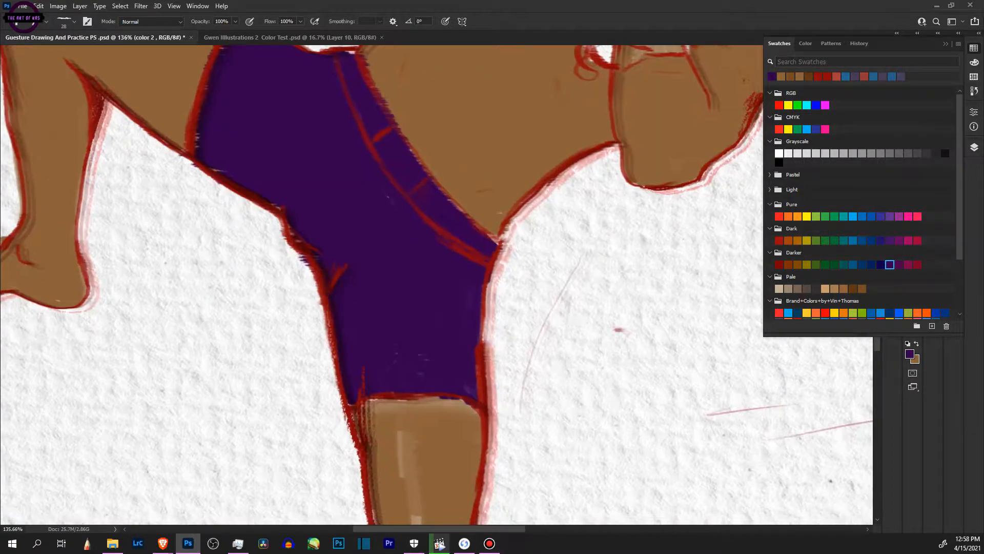
Step: Try the sketch 3 layer in Color Burn and Normal blend modes with a higher opacity
{"action": "key", "text": "z"}
{"action": "left_click_drag", "start_coordinate": [463, 323], "coordinate": [390, 323]}
{"action": "key", "text": "F7"}
{"action": "left_click", "coordinate": [879, 220]}
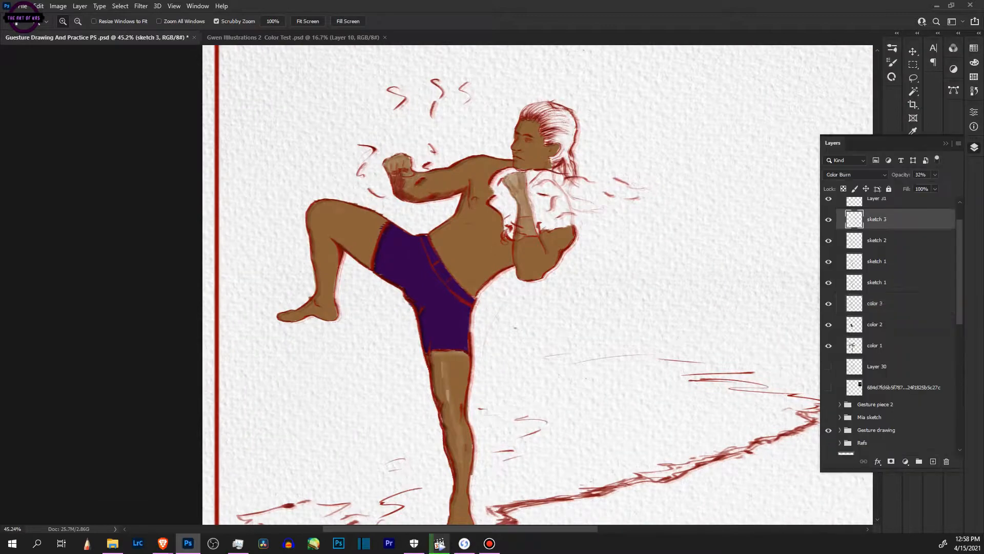
{"action": "left_click", "coordinate": [855, 175]}
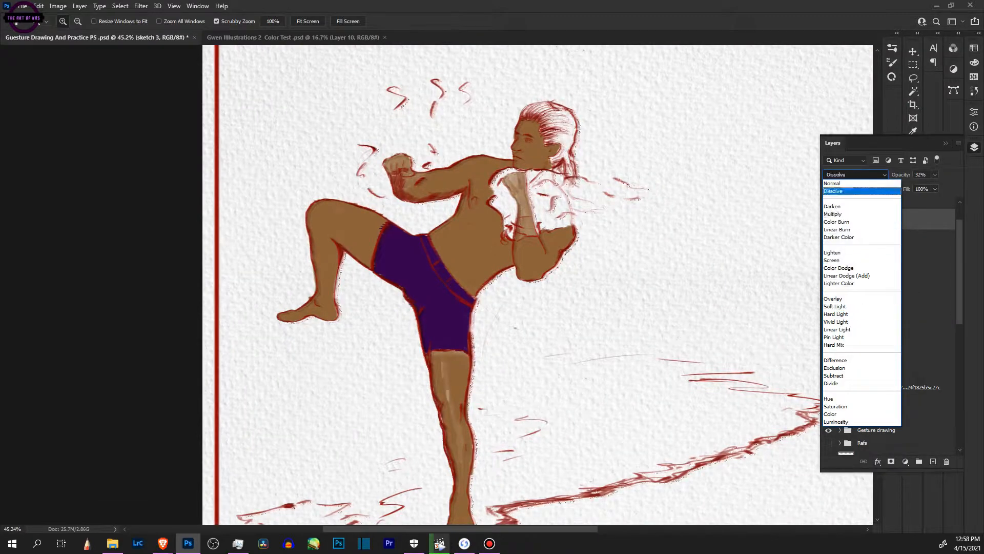
{"action": "left_click", "coordinate": [836, 222]}
{"action": "left_click_drag", "start_coordinate": [564, 257], "coordinate": [567, 229]}
{"action": "left_click", "coordinate": [855, 174]}
{"action": "left_click", "coordinate": [832, 183]}
{"action": "left_click", "coordinate": [935, 174]}
{"action": "left_click_drag", "start_coordinate": [924, 187], "coordinate": [952, 187]}
Step: Try recolouring an area beside the head with the Paint Bucket in each of the two current colours
{"action": "key", "text": "b"}
{"action": "key", "text": "z"}
{"action": "left_click_drag", "start_coordinate": [580, 123], "coordinate": [655, 123]}
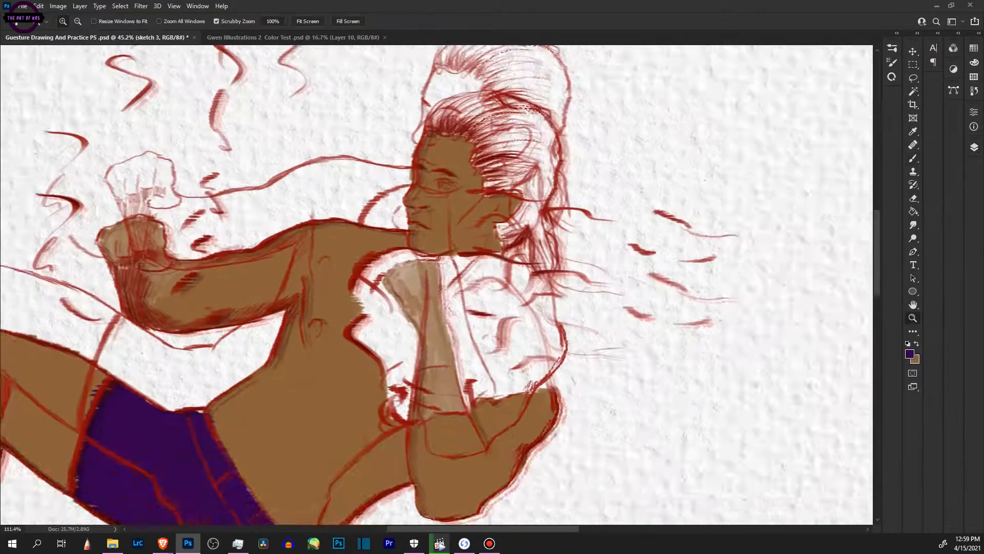
{"action": "left_click_drag", "start_coordinate": [501, 230], "coordinate": [500, 299]}
{"action": "left_click", "coordinate": [974, 48]}
{"action": "key", "text": "g"}
{"action": "left_click", "coordinate": [573, 165]}
{"action": "key", "text": "ctrl+z"}
{"action": "key", "text": "x"}
{"action": "left_click", "coordinate": [573, 165]}
{"action": "key", "text": "ctrl+z"}
{"action": "left_click", "coordinate": [278, 21]}
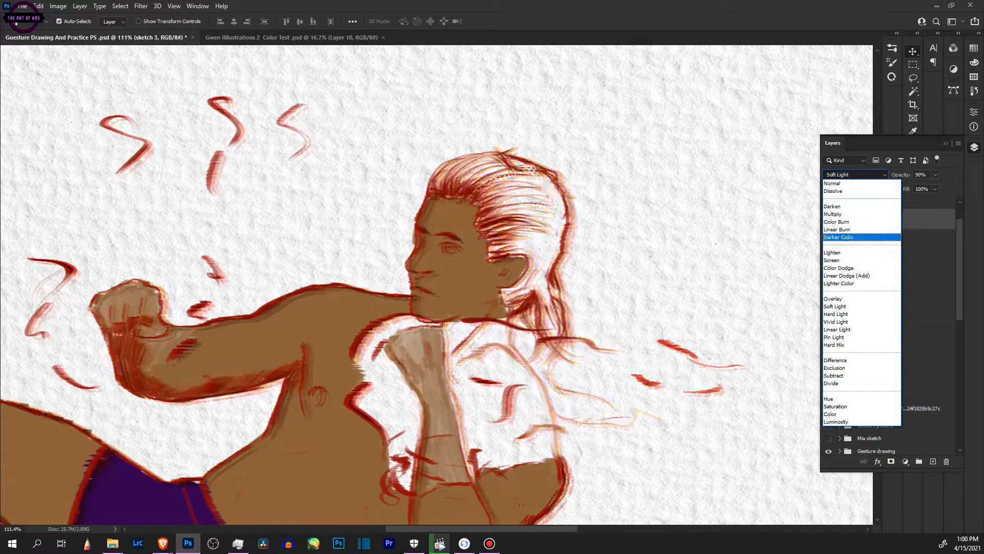
Step: Try the Darker Color blend mode on the sketch 3 layer
{"action": "left_click", "coordinate": [839, 237]}
{"action": "right_click", "coordinate": [893, 218]}
{"action": "left_click", "coordinate": [776, 181]}
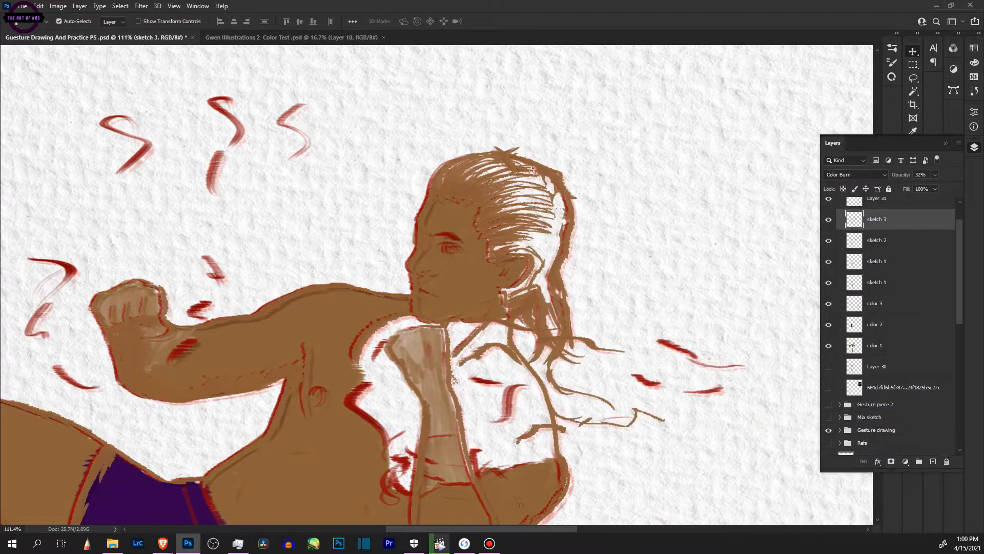
{"action": "left_click", "coordinate": [446, 200]}
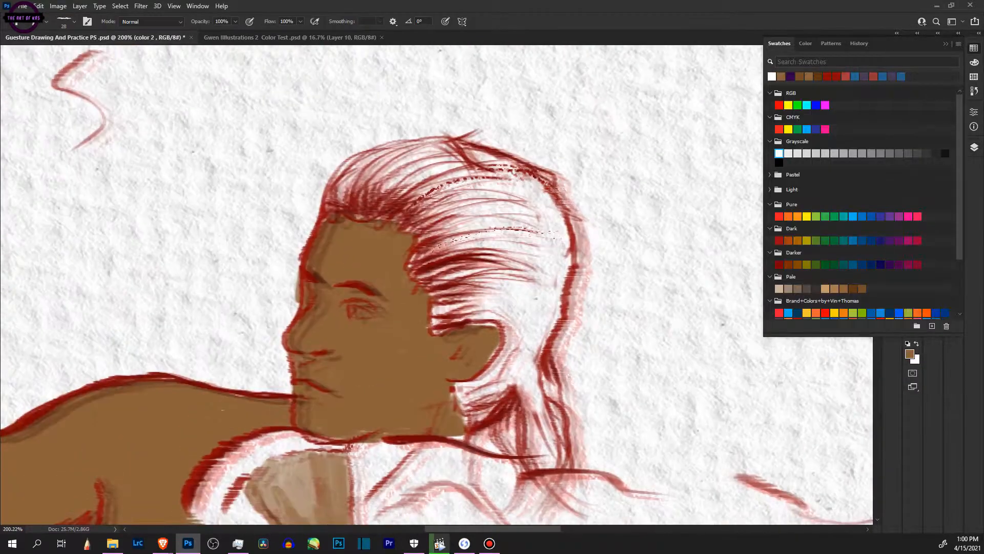
Step: Move the color 2 layer below color 1 and paint the hair white
{"action": "key", "text": "x"}
{"action": "mouse_move", "coordinate": [438, 316]}
{"action": "left_mouse_down"}
{"action": "mouse_move", "coordinate": [490, 307]}
{"action": "mouse_move", "coordinate": [482, 384]}
{"action": "mouse_move", "coordinate": [533, 397]}
{"action": "left_mouse_up"}
{"action": "left_click", "coordinate": [974, 147]}
{"action": "left_click_drag", "start_coordinate": [892, 324], "coordinate": [892, 351]}
{"action": "mouse_move", "coordinate": [510, 191]}
{"action": "left_mouse_down"}
{"action": "mouse_move", "coordinate": [395, 169]}
{"action": "mouse_move", "coordinate": [338, 200]}
{"action": "left_mouse_up"}
{"action": "mouse_move", "coordinate": [482, 159]}
{"action": "left_mouse_down"}
{"action": "mouse_move", "coordinate": [554, 351]}
{"action": "mouse_move", "coordinate": [461, 230]}
{"action": "mouse_move", "coordinate": [438, 303]}
{"action": "left_mouse_up"}
{"action": "left_click_drag", "start_coordinate": [438, 303], "coordinate": [514, 352]}
Step: On the color 1 layer, erase brown spilling past the face profile and touch up the edge with brown
{"action": "left_click", "coordinate": [892, 324]}
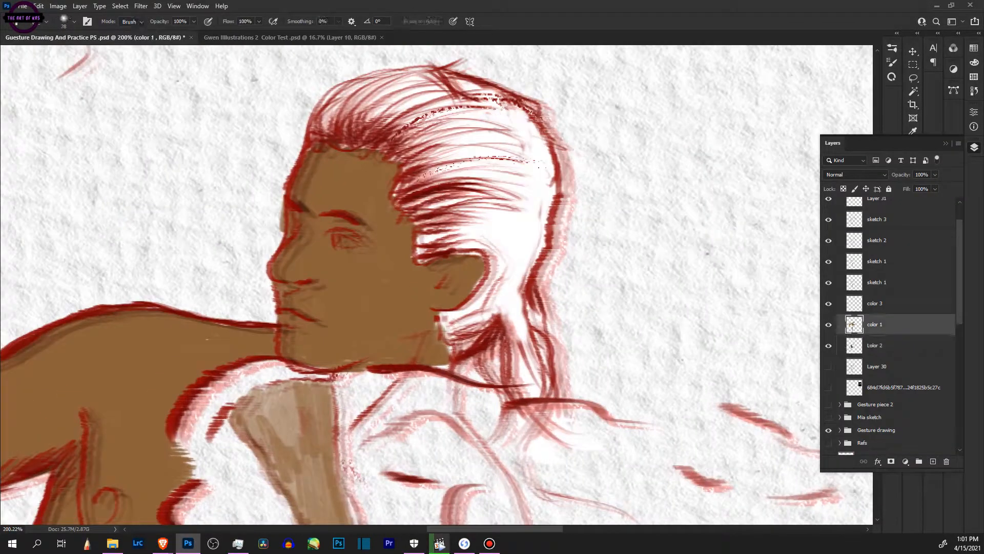
{"action": "key", "text": "e"}
{"action": "left_click_drag", "start_coordinate": [303, 171], "coordinate": [277, 264]}
{"action": "key", "text": "x"}
{"action": "key", "text": "b"}
{"action": "right_click", "coordinate": [302, 218], "text": "alt"}
{"action": "left_click_drag", "start_coordinate": [297, 187], "coordinate": [291, 236]}
{"action": "key", "text": "z"}
{"action": "left_click_drag", "start_coordinate": [605, 200], "coordinate": [492, 200]}
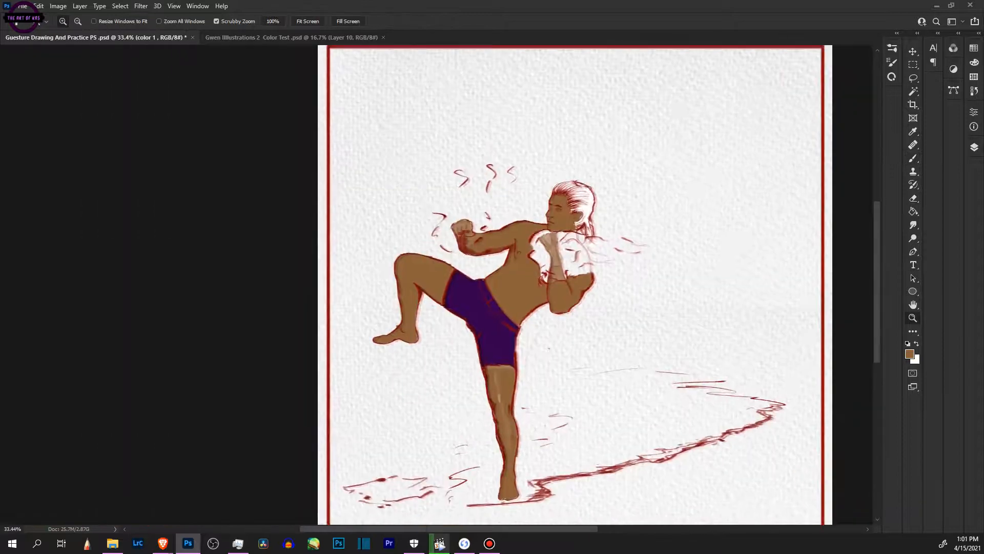
Step: Activate the color 3 layer, adjust the brush, and load a pure green and a dark green from the swatches
{"action": "left_click_drag", "start_coordinate": [566, 207], "coordinate": [682, 208]}
{"action": "left_click", "coordinate": [974, 147]}
{"action": "left_click", "coordinate": [892, 303]}
{"action": "key", "text": "b"}
{"action": "key", "text": "["}
{"action": "right_click", "coordinate": [561, 228]}
{"action": "left_click", "coordinate": [641, 315]}
{"action": "mouse_move", "coordinate": [505, 191]}
{"action": "left_mouse_down"}
{"action": "mouse_move", "coordinate": [528, 202]}
{"action": "mouse_move", "coordinate": [546, 256]}
{"action": "mouse_move", "coordinate": [623, 264]}
{"action": "left_mouse_up"}
{"action": "left_click", "coordinate": [974, 48]}
{"action": "left_click", "coordinate": [834, 216]}
{"action": "left_click", "coordinate": [835, 240]}
{"action": "mouse_move", "coordinate": [471, 228]}
{"action": "left_mouse_down"}
{"action": "mouse_move", "coordinate": [594, 234]}
{"action": "mouse_move", "coordinate": [633, 222]}
{"action": "left_mouse_up"}
{"action": "left_click", "coordinate": [834, 217]}
{"action": "key", "text": "z"}
{"action": "left_click_drag", "start_coordinate": [488, 153], "coordinate": [410, 153]}
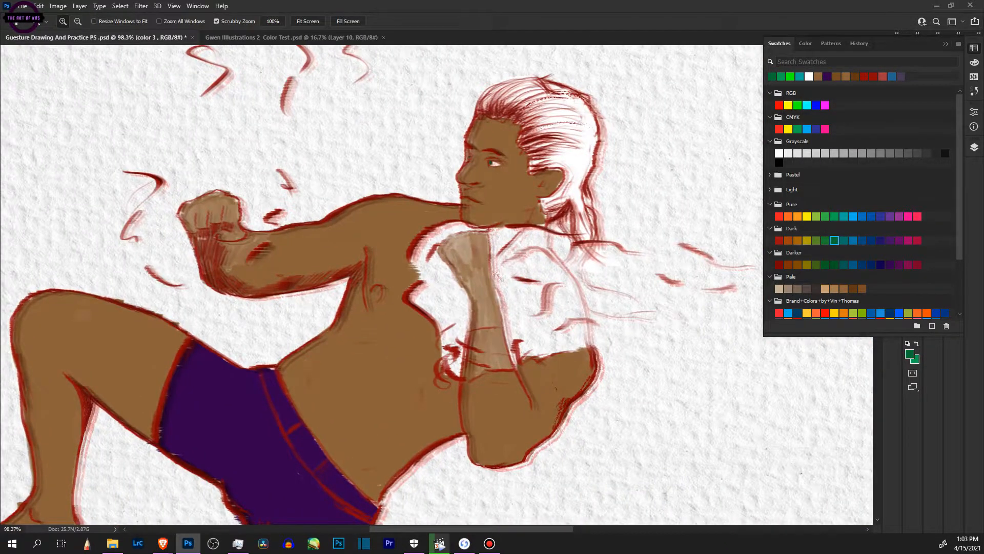
Step: Block in the shoulder, middle and lower hem of the top with broad strokes of the lighter green
{"action": "left_click_drag", "start_coordinate": [573, 258], "coordinate": [550, 257]}
{"action": "key", "text": "b"}
{"action": "key", "text": "x"}
{"action": "mouse_move", "coordinate": [487, 264]}
{"action": "left_mouse_down"}
{"action": "mouse_move", "coordinate": [551, 298]}
{"action": "mouse_move", "coordinate": [461, 244]}
{"action": "left_mouse_up"}
{"action": "right_click", "coordinate": [542, 296]}
{"action": "key", "text": "z"}
{"action": "left_click_drag", "start_coordinate": [633, 305], "coordinate": [661, 305]}
{"action": "key", "text": "b"}
{"action": "left_click_drag", "start_coordinate": [397, 363], "coordinate": [592, 319]}
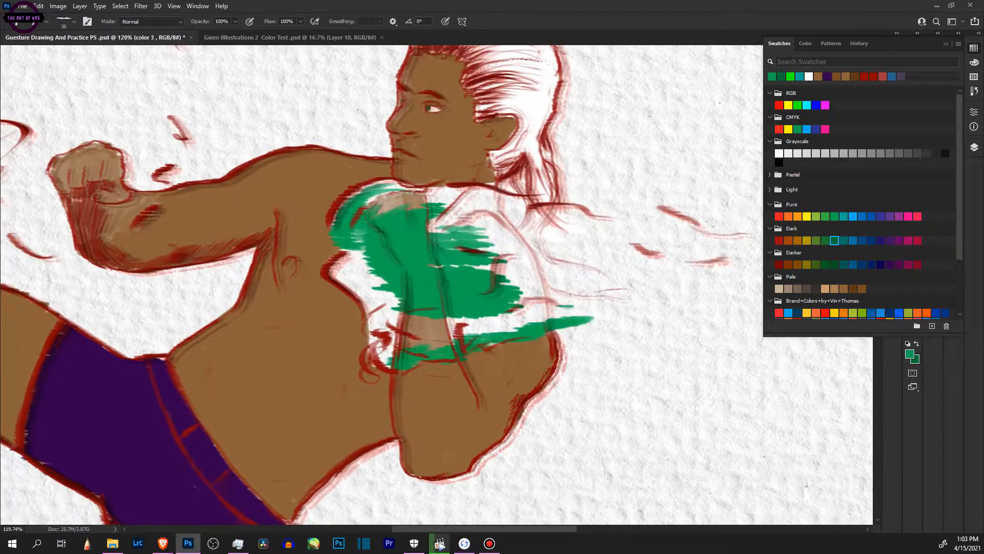
Step: Paint thin green strokes along the upper edge of the top and the strands of cloth trailing behind it
{"action": "left_click_drag", "start_coordinate": [698, 223], "coordinate": [759, 231]}
{"action": "left_click_drag", "start_coordinate": [728, 246], "coordinate": [685, 247]}
{"action": "left_click_drag", "start_coordinate": [642, 263], "coordinate": [685, 254]}
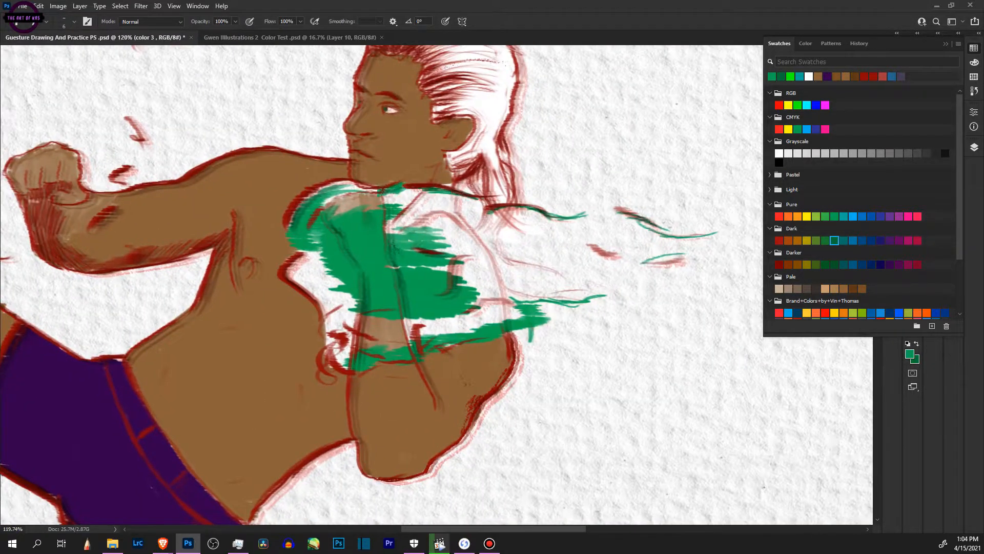
{"action": "left_click_drag", "start_coordinate": [383, 191], "coordinate": [333, 187]}
Step: Enlarge the brush to 47 and fill the rest of the top and its trailing cloth with green
{"action": "right_click", "coordinate": [437, 293]}
{"action": "left_click", "coordinate": [502, 321]}
{"action": "mouse_move", "coordinate": [479, 261]}
{"action": "left_mouse_down"}
{"action": "mouse_move", "coordinate": [349, 348]}
{"action": "mouse_move", "coordinate": [303, 266]}
{"action": "mouse_move", "coordinate": [344, 205]}
{"action": "mouse_move", "coordinate": [563, 220]}
{"action": "mouse_move", "coordinate": [590, 290]}
{"action": "mouse_move", "coordinate": [528, 332]}
{"action": "left_mouse_up"}
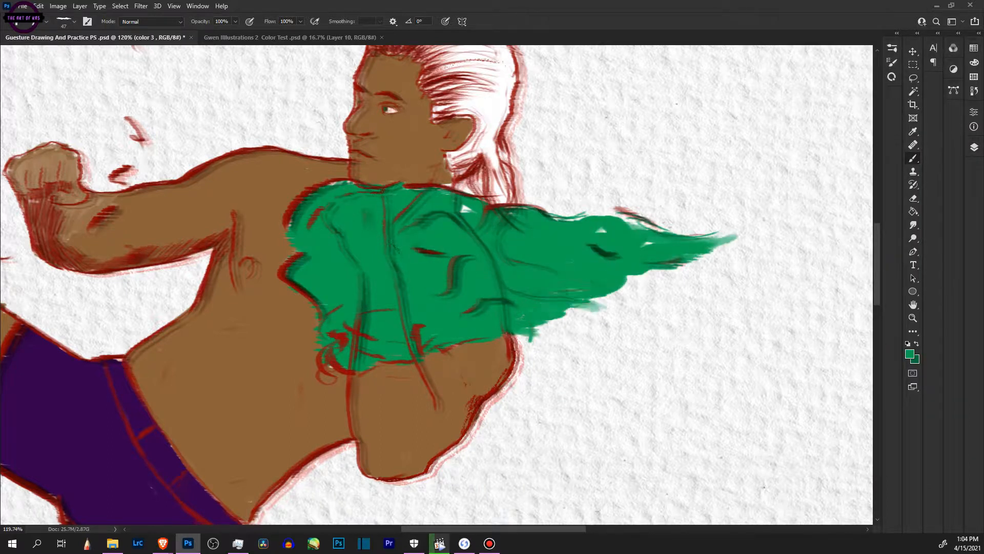
{"action": "left_click", "coordinate": [466, 210]}
Step: Lightly erase patches of green in the trailing cloth with a soft Eraser
{"action": "key", "text": "e"}
{"action": "mouse_move", "coordinate": [507, 248]}
{"action": "left_mouse_down"}
{"action": "mouse_move", "coordinate": [617, 221]}
{"action": "mouse_move", "coordinate": [559, 239]}
{"action": "left_mouse_up"}
{"action": "mouse_move", "coordinate": [523, 300]}
{"action": "left_mouse_down"}
{"action": "mouse_move", "coordinate": [579, 305]}
{"action": "mouse_move", "coordinate": [536, 308]}
{"action": "left_mouse_up"}
{"action": "left_click", "coordinate": [892, 48]}
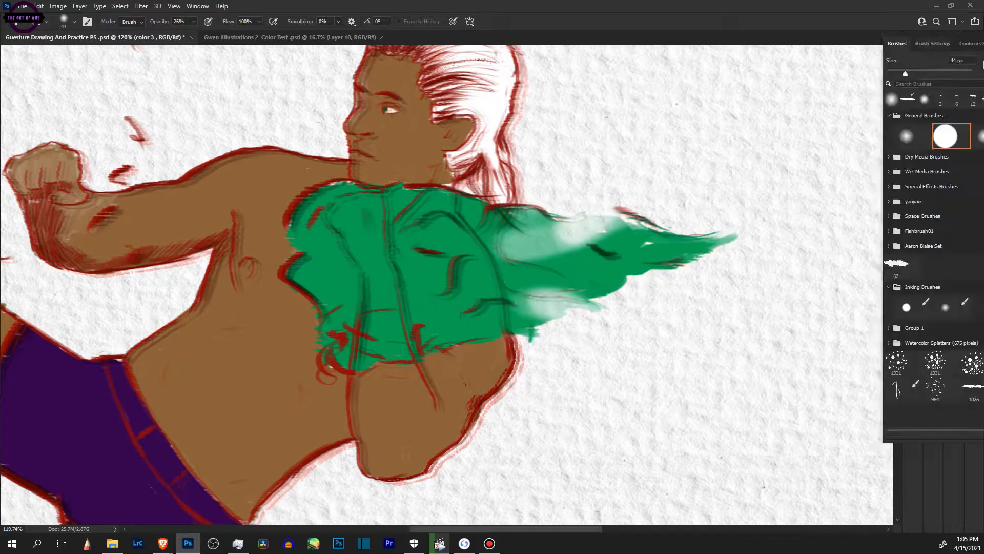
{"action": "left_click", "coordinate": [887, 35]}
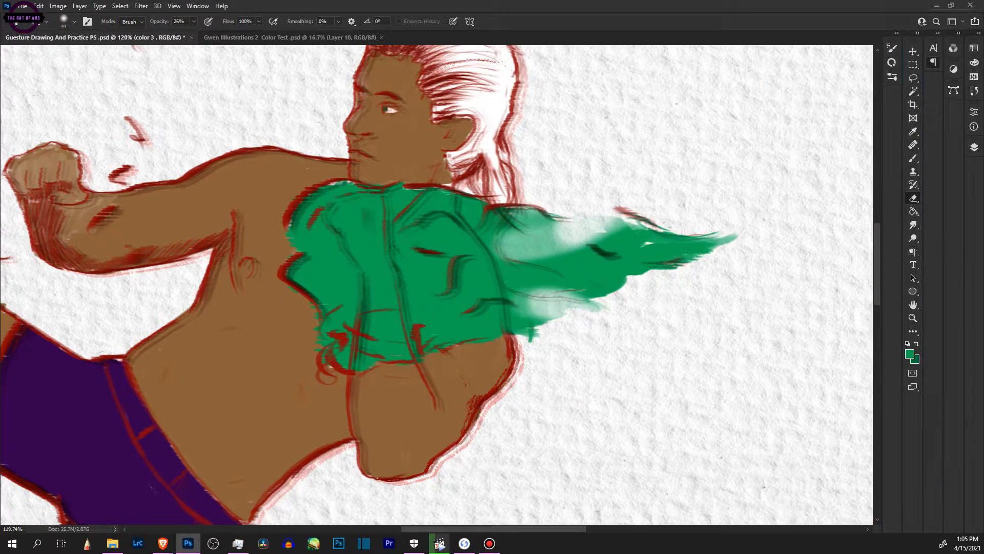
{"action": "left_click", "coordinate": [892, 48]}
{"action": "left_click", "coordinate": [604, 41]}
{"action": "left_click", "coordinate": [526, 267]}
{"action": "left_click", "coordinate": [892, 47]}
Step: Brush dark green shadows over the folds of the top and into the trailing cloth
{"action": "key", "text": "x"}
{"action": "key", "text": "b"}
{"action": "left_click_drag", "start_coordinate": [343, 249], "coordinate": [375, 297]}
{"action": "left_click_drag", "start_coordinate": [366, 271], "coordinate": [484, 259]}
{"action": "left_click_drag", "start_coordinate": [366, 204], "coordinate": [425, 208]}
{"action": "left_click_drag", "start_coordinate": [402, 230], "coordinate": [546, 225]}
{"action": "left_click_drag", "start_coordinate": [538, 257], "coordinate": [607, 234]}
{"action": "left_click_drag", "start_coordinate": [500, 238], "coordinate": [574, 223]}
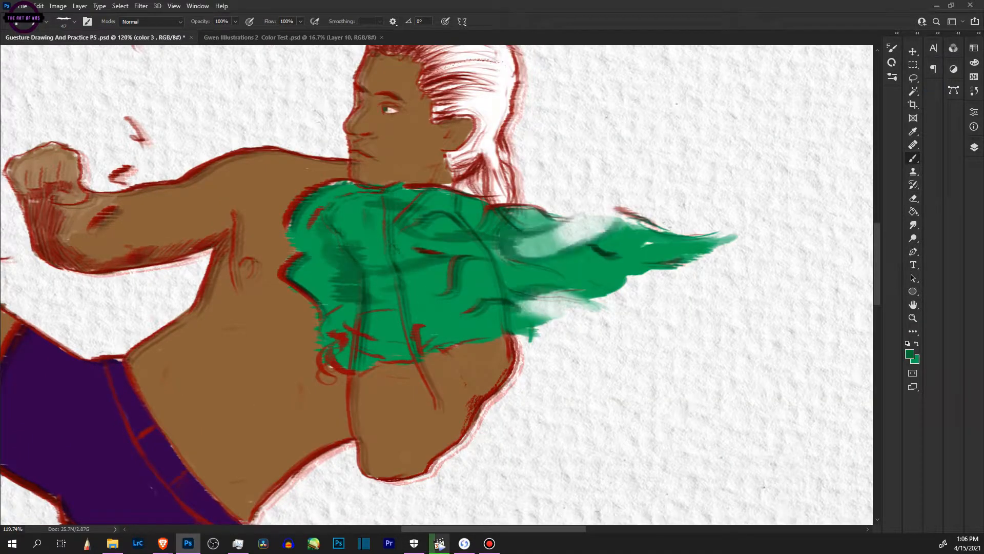
Step: Deepen the dark green fold shading across the chest of the top and the base of its trailing cloth
{"action": "left_click_drag", "start_coordinate": [485, 331], "coordinate": [551, 320]}
{"action": "left_click_drag", "start_coordinate": [595, 295], "coordinate": [646, 272]}
{"action": "left_click_drag", "start_coordinate": [350, 334], "coordinate": [390, 279]}
{"action": "left_click_drag", "start_coordinate": [333, 216], "coordinate": [356, 244]}
{"action": "left_click_drag", "start_coordinate": [343, 198], "coordinate": [379, 256]}
{"action": "left_click_drag", "start_coordinate": [359, 230], "coordinate": [505, 271]}
{"action": "mouse_move", "coordinate": [518, 297]}
{"action": "left_mouse_down"}
{"action": "mouse_move", "coordinate": [533, 395]}
{"action": "mouse_move", "coordinate": [658, 346]}
{"action": "left_mouse_up"}
Step: Swap to the lighter green and block in a flame shape rising around the raised fist
{"action": "key", "text": "F5"}
{"action": "left_click", "coordinate": [604, 43]}
{"action": "left_click", "coordinate": [892, 47]}
{"action": "left_click", "coordinate": [974, 48]}
{"action": "key", "text": "x"}
{"action": "left_click_drag", "start_coordinate": [475, 297], "coordinate": [602, 352]}
{"action": "mouse_move", "coordinate": [361, 233]}
{"action": "left_mouse_down"}
{"action": "mouse_move", "coordinate": [354, 282]}
{"action": "mouse_move", "coordinate": [320, 313]}
{"action": "mouse_move", "coordinate": [247, 302]}
{"action": "left_mouse_up"}
{"action": "left_click_drag", "start_coordinate": [289, 175], "coordinate": [256, 307]}
{"action": "left_click_drag", "start_coordinate": [276, 241], "coordinate": [226, 323]}
{"action": "left_click_drag", "start_coordinate": [359, 205], "coordinate": [380, 288]}
{"action": "left_click_drag", "start_coordinate": [510, 95], "coordinate": [423, 321]}
Step: Reduce the brush size and paint thin, curved green strokes defining the edges and tips of the flame
{"action": "key", "text": "["}
{"action": "key", "text": "["}
{"action": "key", "text": "["}
{"action": "key", "text": "["}
{"action": "key", "text": "["}
{"action": "key", "text": "["}
{"action": "key", "text": "["}
{"action": "left_click_drag", "start_coordinate": [434, 134], "coordinate": [396, 303]}
{"action": "left_click_drag", "start_coordinate": [451, 118], "coordinate": [438, 165]}
{"action": "left_click_drag", "start_coordinate": [505, 172], "coordinate": [543, 151]}
{"action": "left_click_drag", "start_coordinate": [414, 172], "coordinate": [469, 138]}
{"action": "mouse_move", "coordinate": [517, 218]}
{"action": "left_mouse_down"}
{"action": "mouse_move", "coordinate": [397, 372]}
{"action": "mouse_move", "coordinate": [394, 397]}
{"action": "left_mouse_up"}
{"action": "left_click_drag", "start_coordinate": [262, 344], "coordinate": [403, 150]}
{"action": "left_click_drag", "start_coordinate": [333, 170], "coordinate": [489, 129]}
{"action": "left_click_drag", "start_coordinate": [367, 160], "coordinate": [259, 294]}
Step: Enlarge the brush and fill the body of the flame with sweeping green strokes
{"action": "key", "text": "]"}
{"action": "key", "text": "]"}
{"action": "key", "text": "]"}
{"action": "key", "text": "]"}
{"action": "left_click_drag", "start_coordinate": [390, 261], "coordinate": [374, 353]}
{"action": "left_click_drag", "start_coordinate": [389, 277], "coordinate": [323, 425]}
{"action": "left_click_drag", "start_coordinate": [308, 313], "coordinate": [267, 456]}
{"action": "left_click_drag", "start_coordinate": [302, 254], "coordinate": [241, 344]}
{"action": "left_click_drag", "start_coordinate": [415, 230], "coordinate": [330, 354]}
{"action": "mouse_move", "coordinate": [461, 200]}
{"action": "left_mouse_down"}
{"action": "mouse_move", "coordinate": [421, 274]}
{"action": "mouse_move", "coordinate": [341, 325]}
{"action": "left_mouse_up"}
{"action": "left_click_drag", "start_coordinate": [312, 223], "coordinate": [274, 349]}
{"action": "left_click_drag", "start_coordinate": [354, 241], "coordinate": [312, 353]}
{"action": "left_click", "coordinate": [946, 43]}
{"action": "left_click", "coordinate": [892, 48]}
{"action": "left_click", "coordinate": [682, 390]}
{"action": "left_click_drag", "start_coordinate": [469, 311], "coordinate": [452, 359]}
{"action": "key", "text": "ctrl+z"}
{"action": "left_click", "coordinate": [644, 389]}
{"action": "left_click", "coordinate": [863, 45]}
Step: Cover the remaining gaps inside the flame and around the fist with more green strokes
{"action": "left_click_drag", "start_coordinate": [405, 316], "coordinate": [328, 367]}
{"action": "left_click_drag", "start_coordinate": [266, 284], "coordinate": [237, 333]}
{"action": "mouse_move", "coordinate": [330, 174]}
{"action": "left_mouse_down"}
{"action": "mouse_move", "coordinate": [269, 254]}
{"action": "mouse_move", "coordinate": [279, 248]}
{"action": "left_mouse_up"}
{"action": "left_click_drag", "start_coordinate": [426, 151], "coordinate": [323, 259]}
{"action": "left_click_drag", "start_coordinate": [423, 175], "coordinate": [354, 280]}
{"action": "left_click_drag", "start_coordinate": [343, 172], "coordinate": [290, 223]}
{"action": "left_click_drag", "start_coordinate": [287, 174], "coordinate": [256, 220]}
{"action": "left_click_drag", "start_coordinate": [284, 451], "coordinate": [310, 474]}
{"action": "left_click_drag", "start_coordinate": [395, 305], "coordinate": [362, 359]}
{"action": "left_click_drag", "start_coordinate": [351, 328], "coordinate": [300, 377]}
{"action": "left_click_drag", "start_coordinate": [269, 408], "coordinate": [253, 441]}
{"action": "left_click_drag", "start_coordinate": [397, 215], "coordinate": [313, 285]}
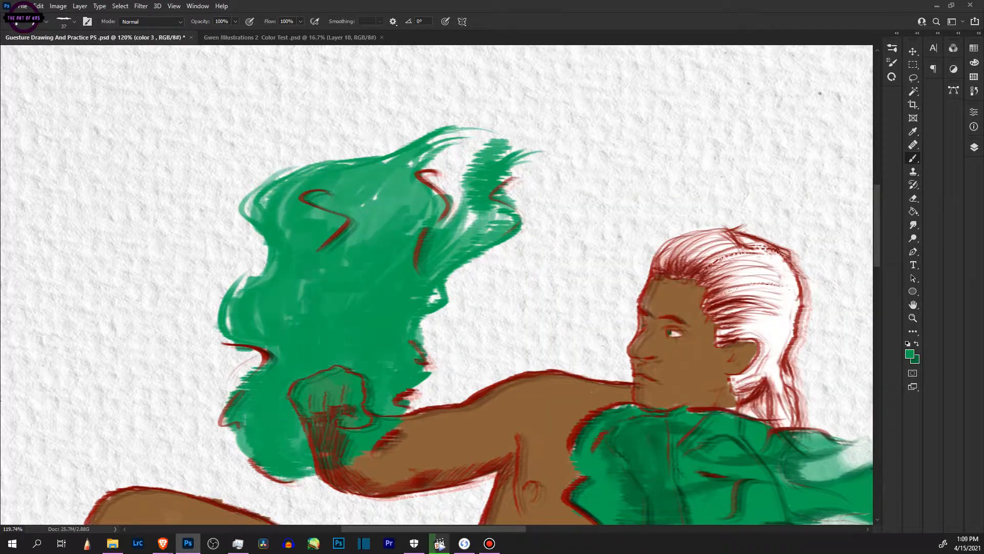
Step: Fill out the flame's upper tongues on the side facing the head with tapering green strokes
{"action": "left_click_drag", "start_coordinate": [500, 146], "coordinate": [443, 235]}
{"action": "left_click_drag", "start_coordinate": [505, 210], "coordinate": [469, 249]}
{"action": "left_click_drag", "start_coordinate": [395, 169], "coordinate": [490, 108]}
{"action": "left_click_drag", "start_coordinate": [503, 182], "coordinate": [564, 150]}
{"action": "left_click_drag", "start_coordinate": [343, 246], "coordinate": [452, 139]}
Step: Swap to the darker green and brush flowing shadow streaks through the flame and around the fist with a size 18 brush
{"action": "key", "text": "z"}
{"action": "mouse_move", "coordinate": [436, 267]}
{"action": "left_mouse_down"}
{"action": "mouse_move", "coordinate": [328, 266]}
{"action": "mouse_move", "coordinate": [462, 269]}
{"action": "mouse_move", "coordinate": [451, 269]}
{"action": "left_mouse_up"}
{"action": "key", "text": "x"}
{"action": "key", "text": "b"}
{"action": "key", "text": "z"}
{"action": "left_click_drag", "start_coordinate": [619, 326], "coordinate": [657, 326]}
{"action": "left_click_drag", "start_coordinate": [365, 183], "coordinate": [465, 329]}
{"action": "key", "text": "b"}
{"action": "mouse_move", "coordinate": [364, 461]}
{"action": "left_mouse_down"}
{"action": "mouse_move", "coordinate": [401, 413]}
{"action": "mouse_move", "coordinate": [405, 458]}
{"action": "left_mouse_up"}
{"action": "mouse_move", "coordinate": [251, 209]}
{"action": "left_mouse_down"}
{"action": "mouse_move", "coordinate": [199, 290]}
{"action": "mouse_move", "coordinate": [260, 259]}
{"action": "left_mouse_up"}
{"action": "right_click", "coordinate": [283, 250]}
{"action": "left_click_drag", "start_coordinate": [282, 216], "coordinate": [255, 333]}
{"action": "left_click", "coordinate": [345, 277]}
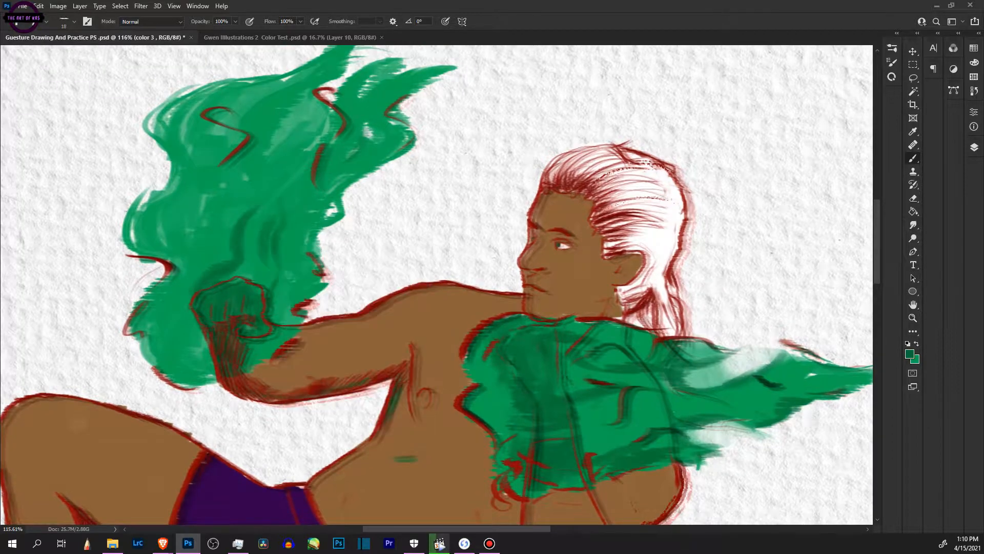
{"action": "left_click_drag", "start_coordinate": [186, 299], "coordinate": [182, 341]}
{"action": "left_click_drag", "start_coordinate": [182, 340], "coordinate": [196, 398]}
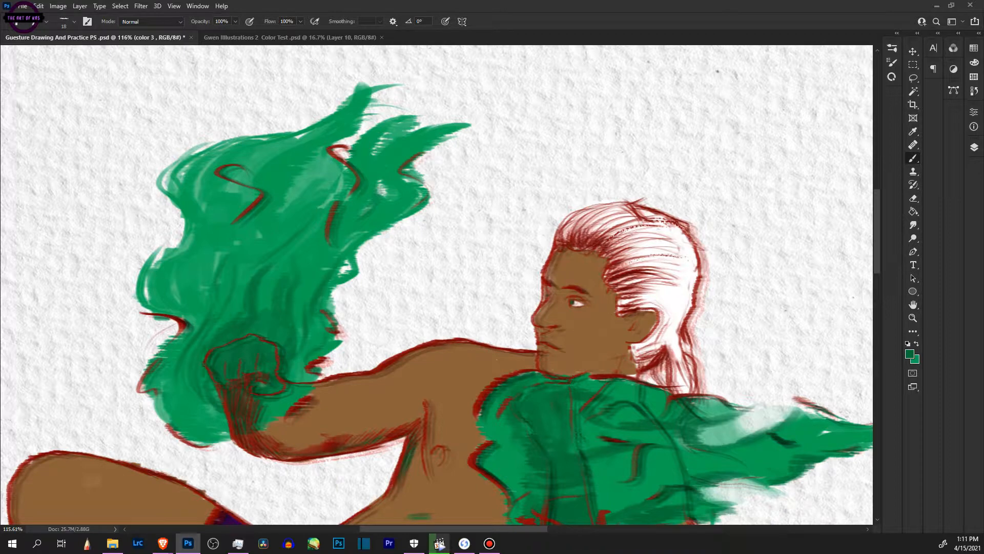
{"action": "left_click_drag", "start_coordinate": [257, 193], "coordinate": [229, 244]}
{"action": "left_click_drag", "start_coordinate": [241, 246], "coordinate": [241, 165]}
Step: Try brushing green reflected light along the underside of the raised thigh
{"action": "left_click", "coordinate": [973, 48]}
{"action": "left_click", "coordinate": [834, 264]}
{"action": "left_click", "coordinate": [843, 264]}
{"action": "left_click_drag", "start_coordinate": [132, 512], "coordinate": [254, 358]}
{"action": "left_click_drag", "start_coordinate": [168, 285], "coordinate": [165, 451]}
{"action": "mouse_move", "coordinate": [324, 337]}
{"action": "left_mouse_down"}
{"action": "mouse_move", "coordinate": [277, 337]}
{"action": "mouse_move", "coordinate": [332, 337]}
{"action": "mouse_move", "coordinate": [467, 246]}
{"action": "left_mouse_up"}
{"action": "left_click_drag", "start_coordinate": [338, 294], "coordinate": [327, 368]}
{"action": "key", "text": "ctrl+z"}
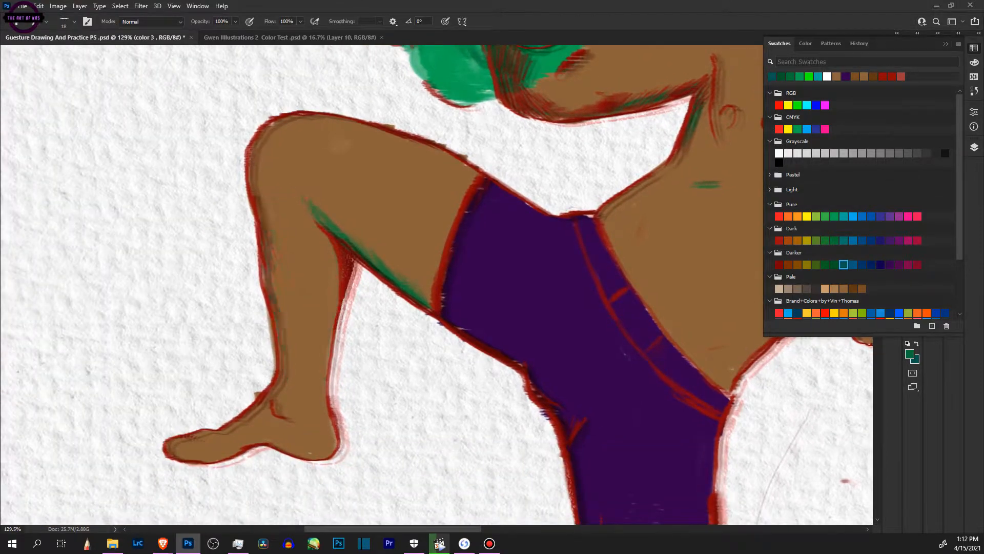
{"action": "key", "text": "ctrl+z"}
{"action": "key", "text": "e"}
{"action": "left_click_drag", "start_coordinate": [481, 174], "coordinate": [449, 239]}
{"action": "key", "text": "F7"}
{"action": "key", "text": "F7"}
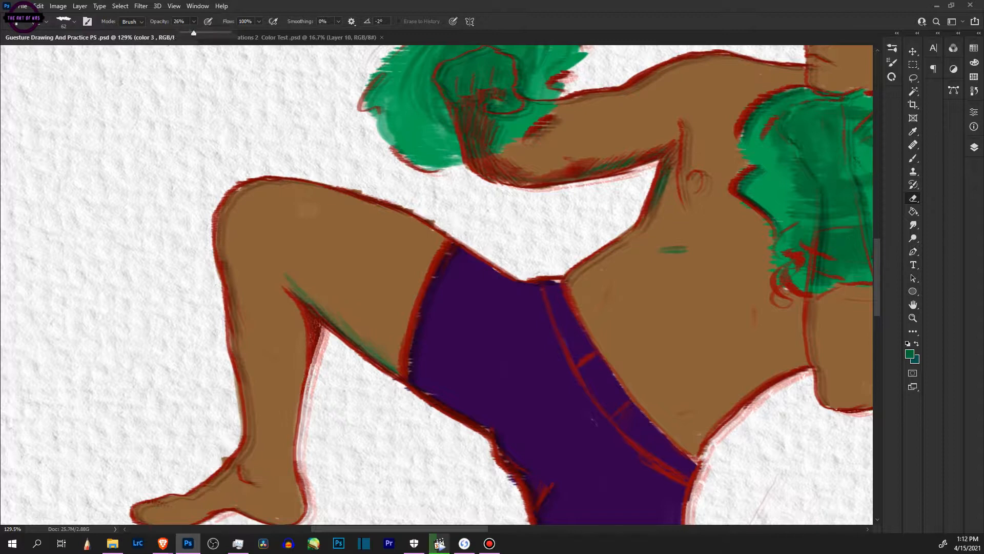
{"action": "key", "text": "ctrl+z"}
Step: Brush green reflected light along the upper edge of the raised thigh and set the brush opacity to 77%
{"action": "key", "text": "b"}
{"action": "left_click_drag", "start_coordinate": [380, 214], "coordinate": [435, 235]}
{"action": "left_click_drag", "start_coordinate": [307, 184], "coordinate": [444, 239]}
{"action": "left_click", "coordinate": [235, 22]}
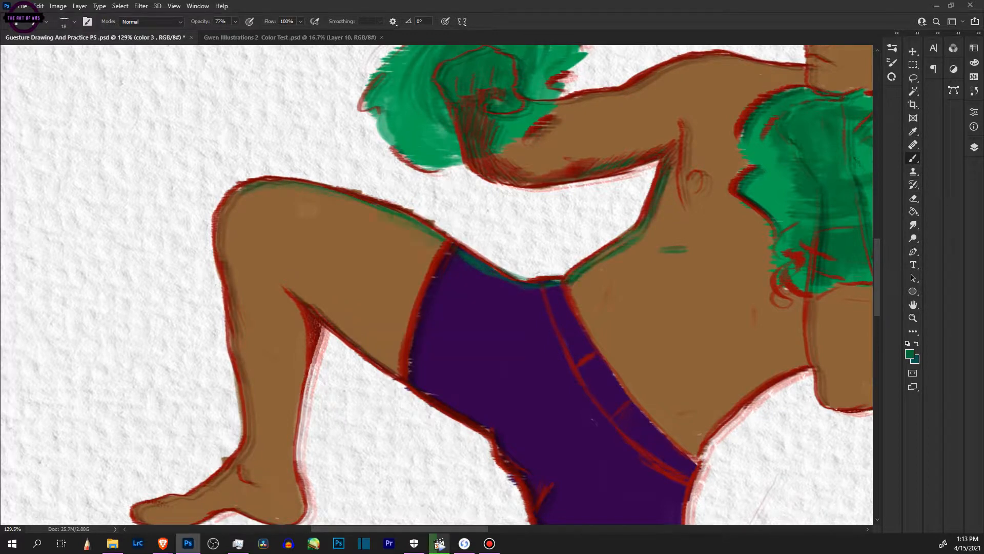
Step: Soften the green glow on the shorts with the Eraser and add green reflected light to the belly and face
{"action": "key", "text": "e"}
{"action": "right_click", "coordinate": [606, 299]}
{"action": "mouse_move", "coordinate": [554, 282]}
{"action": "left_mouse_down"}
{"action": "mouse_move", "coordinate": [487, 271]}
{"action": "mouse_move", "coordinate": [460, 254]}
{"action": "left_mouse_up"}
{"action": "key", "text": "b"}
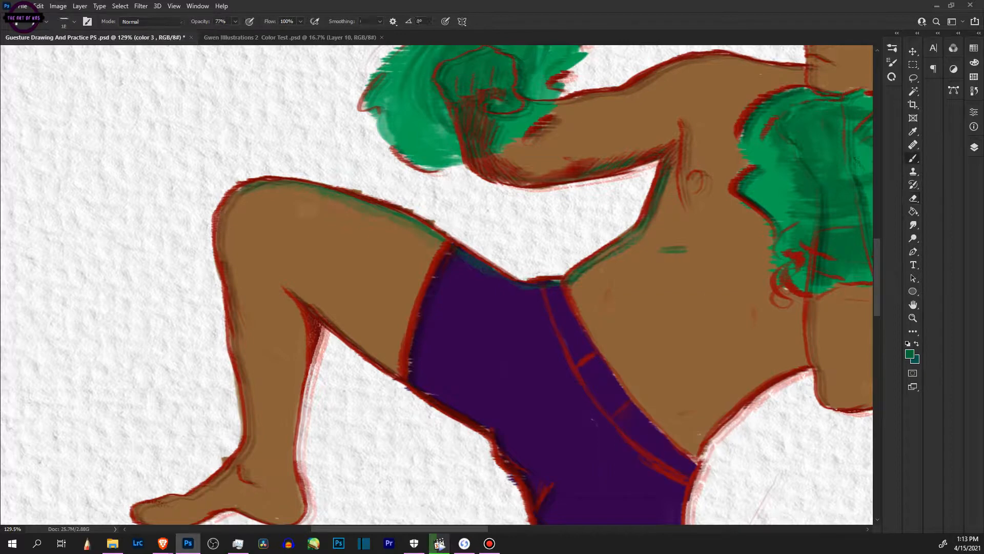
{"action": "left_click_drag", "start_coordinate": [615, 250], "coordinate": [400, 395]}
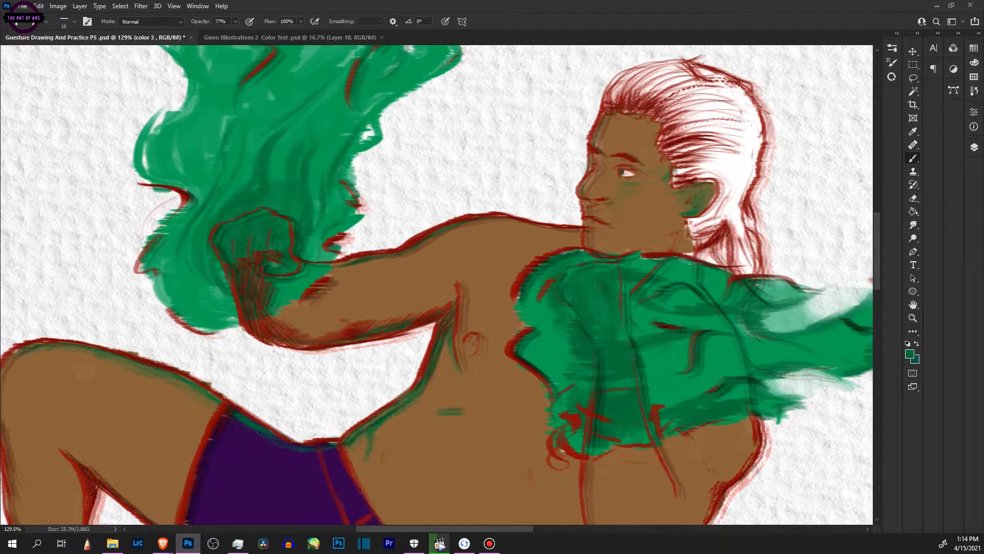
Step: Replace the white paper background behind the figure with solid black
{"action": "left_click", "coordinate": [973, 148]}
{"action": "scroll", "coordinate": [895, 318], "scroll_direction": "down", "scroll_amount": 5}
{"action": "left_click", "coordinate": [828, 339]}
{"action": "left_click", "coordinate": [828, 381]}
{"action": "left_click", "coordinate": [875, 381]}
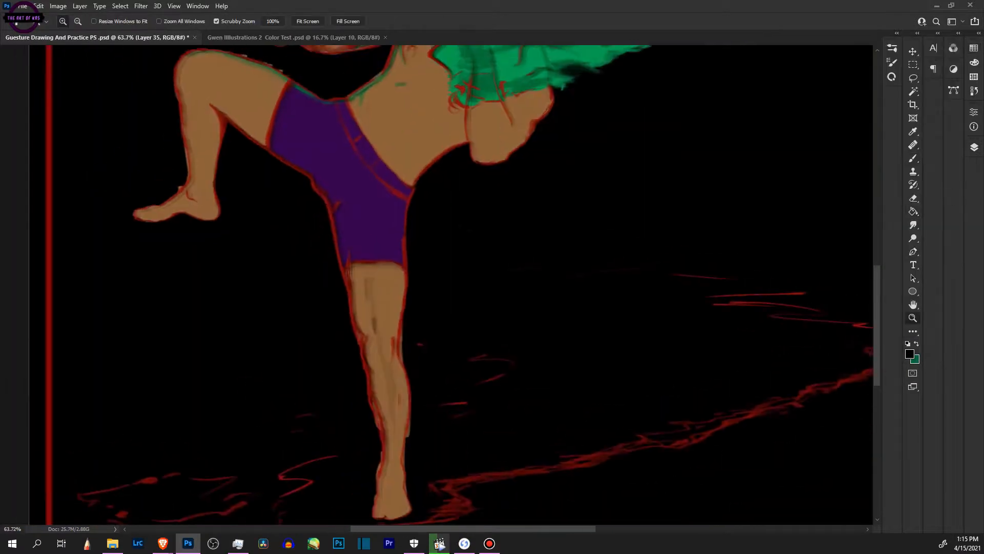
Step: Delete Layer 31 from the Gesture Piece 1 group and turn on the visibility of the sketch 2 layer
{"action": "left_click", "coordinate": [974, 147]}
{"action": "scroll", "coordinate": [892, 328], "scroll_direction": "up", "scroll_amount": 5}
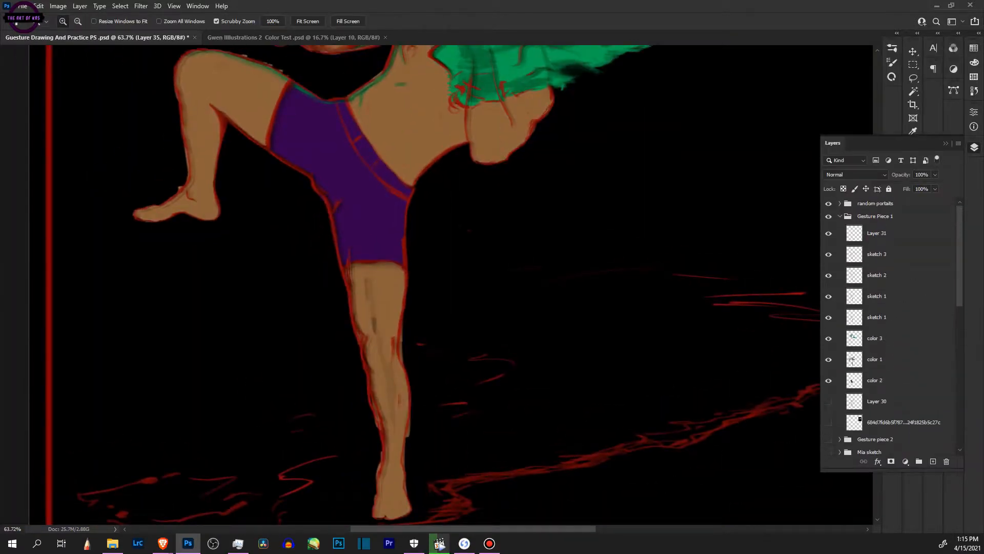
{"action": "left_click_drag", "start_coordinate": [515, 287], "coordinate": [482, 287]}
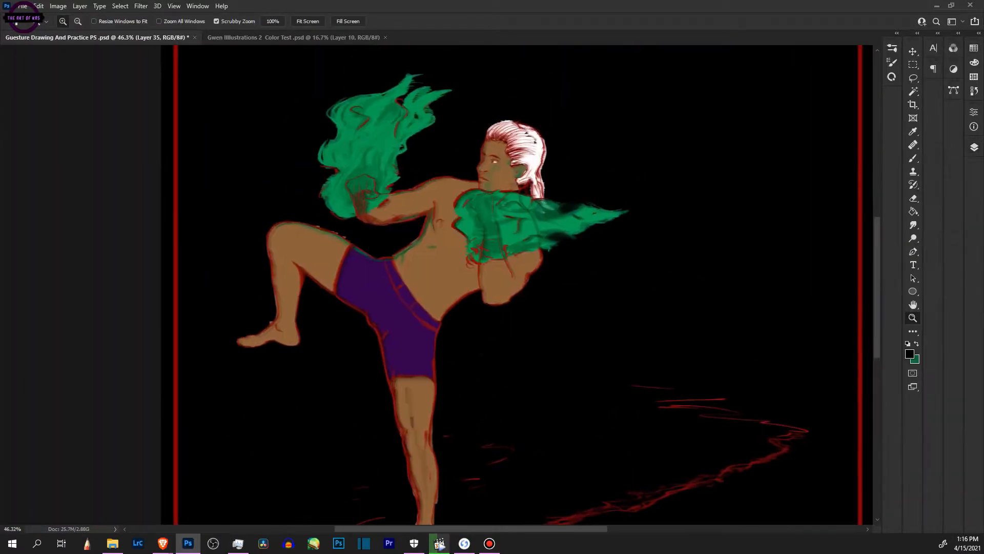
{"action": "left_click", "coordinate": [974, 147]}
{"action": "left_click", "coordinate": [892, 233]}
{"action": "key", "text": "Delete"}
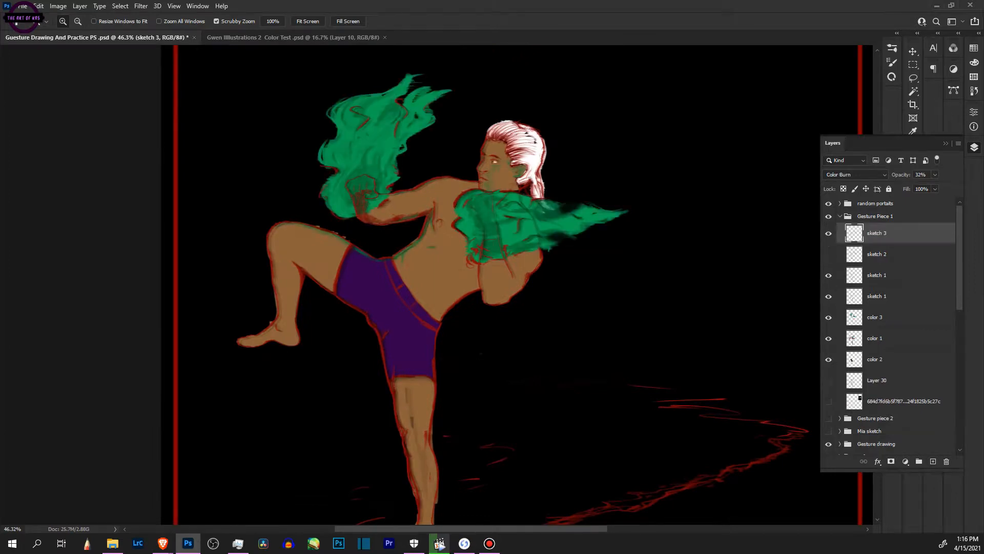
{"action": "left_click", "coordinate": [829, 254]}
Step: On the color 1 layer, erase stray brown paint along the edges of the standing leg
{"action": "left_click_drag", "start_coordinate": [421, 503], "coordinate": [500, 503]}
{"action": "left_click", "coordinate": [828, 338]}
{"action": "left_click", "coordinate": [828, 338]}
{"action": "left_click", "coordinate": [892, 338]}
{"action": "key", "text": "e"}
{"action": "left_click_drag", "start_coordinate": [448, 288], "coordinate": [441, 365]}
{"action": "left_click_drag", "start_coordinate": [441, 365], "coordinate": [462, 244]}
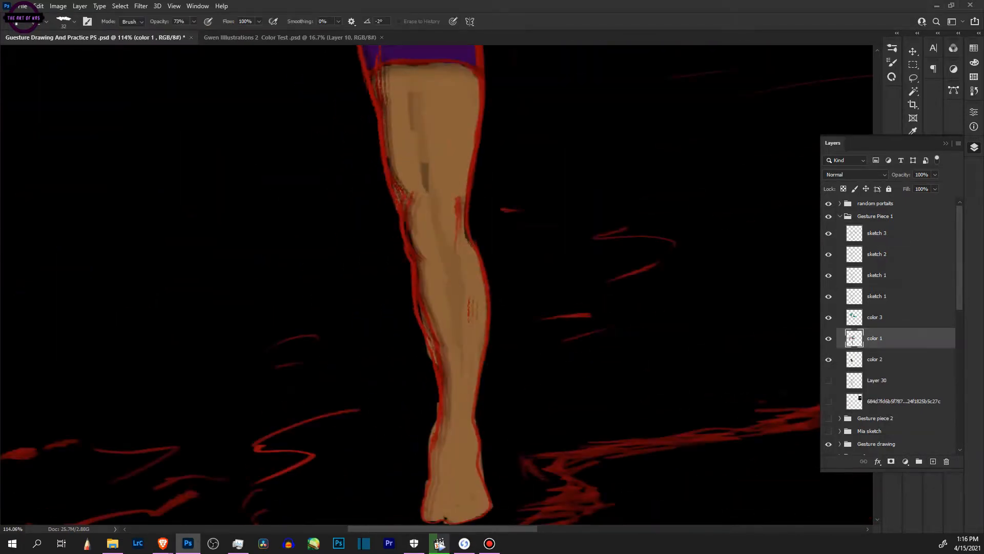
Step: Paint brown over the dark streaks on the standing leg's thigh and knee
{"action": "left_click_drag", "start_coordinate": [480, 336], "coordinate": [483, 336]}
{"action": "key", "text": "b"}
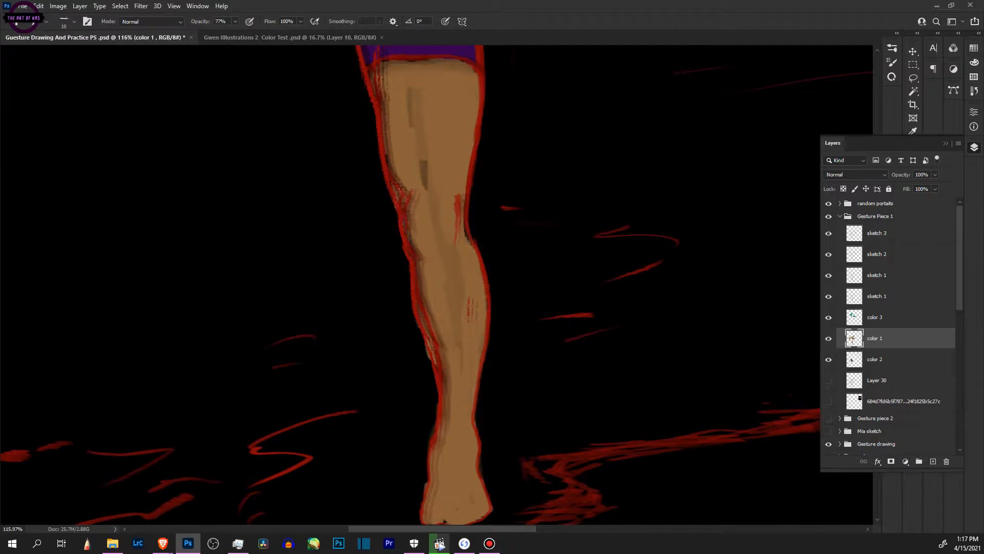
{"action": "left_click_drag", "start_coordinate": [423, 174], "coordinate": [445, 340]}
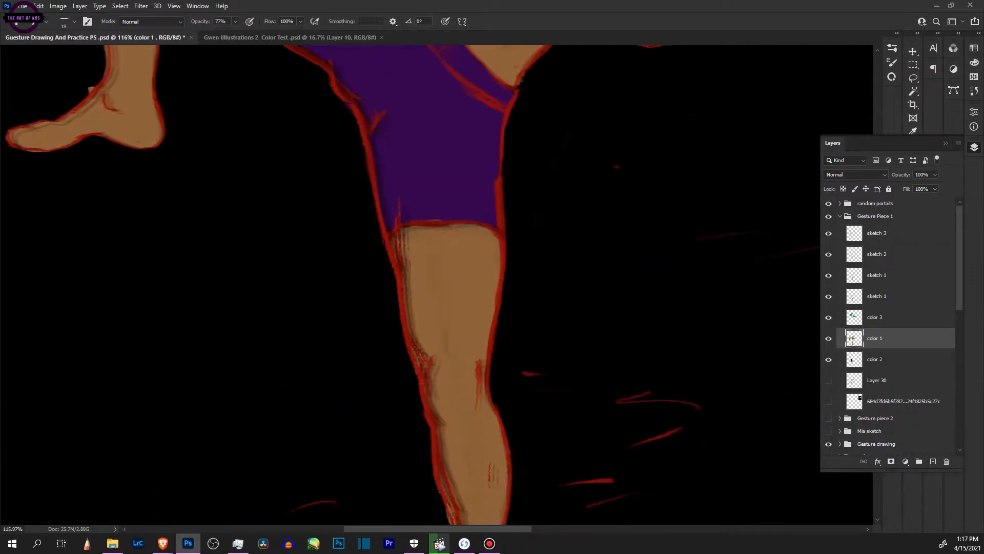
{"action": "left_click_drag", "start_coordinate": [359, 153], "coordinate": [511, 408]}
{"action": "key", "text": "e"}
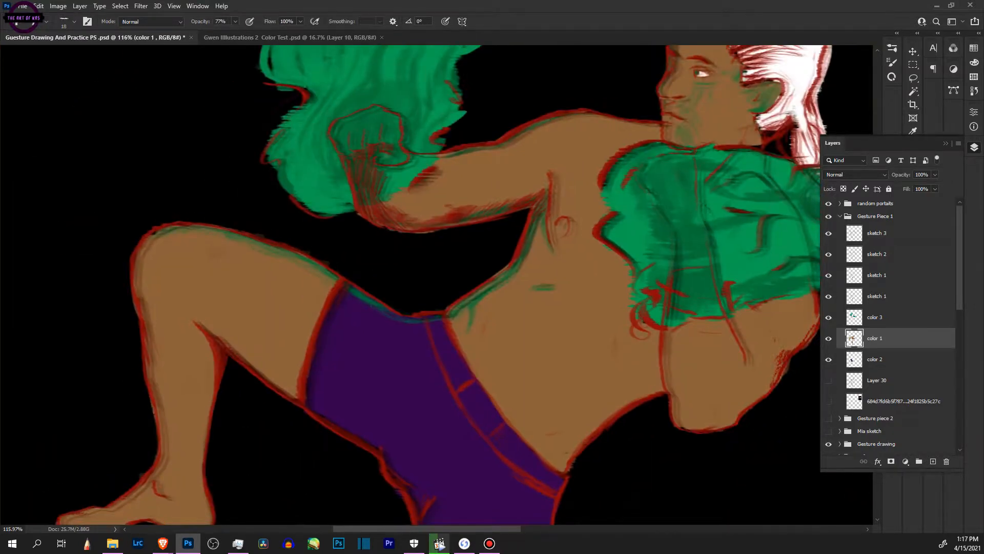
Step: Select the color 3 layer and choose a dark purple as the foreground colour for shadows
{"action": "left_click", "coordinate": [875, 316]}
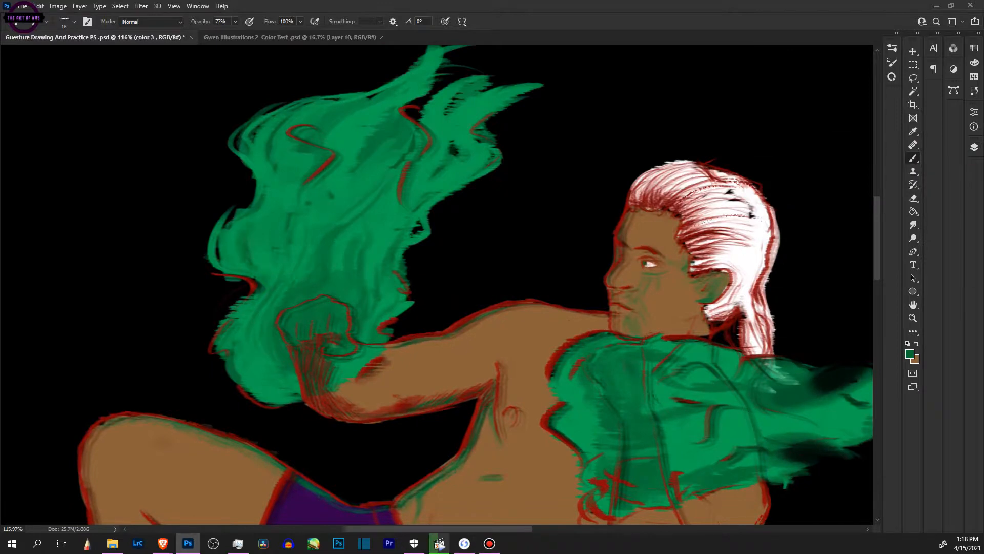
{"action": "key", "text": "z"}
{"action": "left_click_drag", "start_coordinate": [456, 114], "coordinate": [394, 114]}
{"action": "left_click_drag", "start_coordinate": [586, 314], "coordinate": [661, 314]}
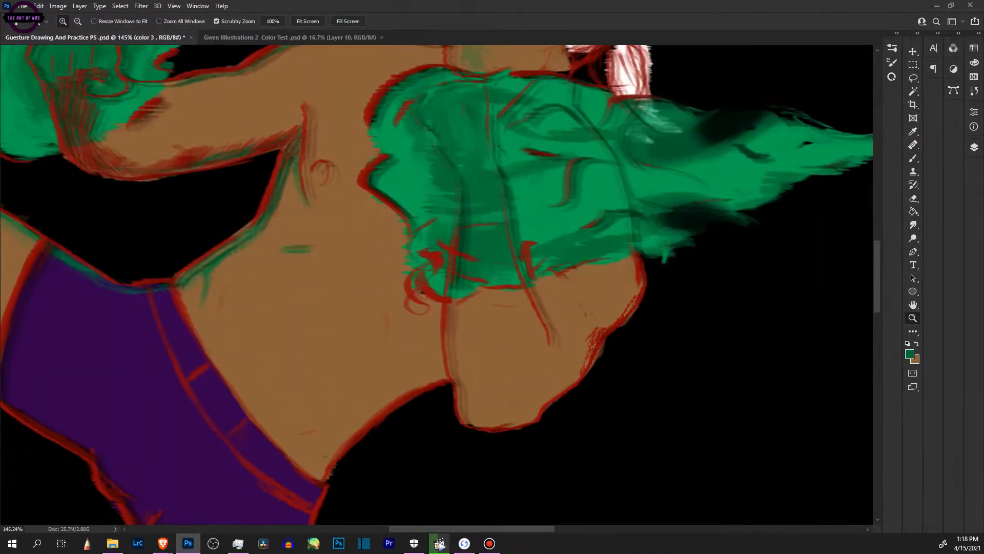
{"action": "left_click", "coordinate": [973, 48]}
{"action": "left_click", "coordinate": [806, 43]}
{"action": "left_click", "coordinate": [773, 62]}
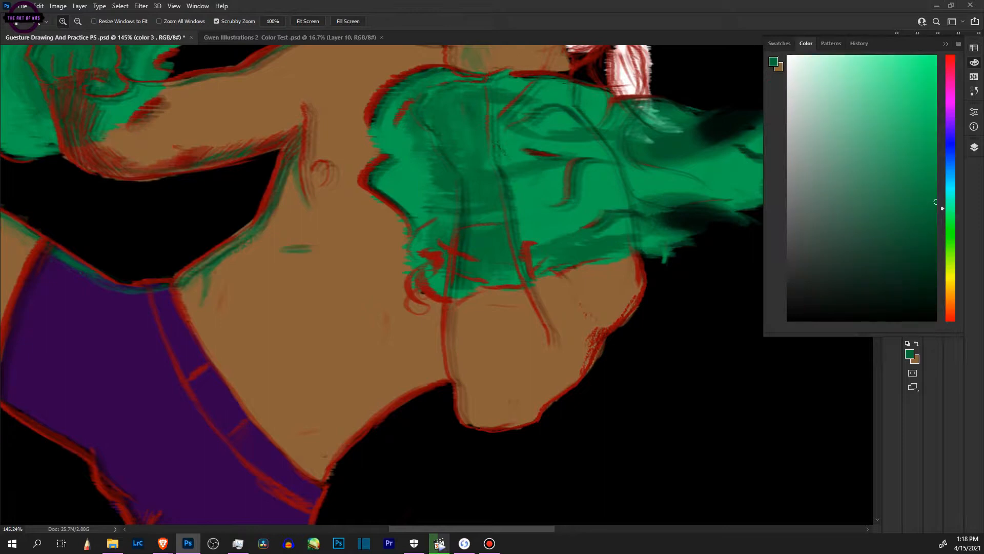
{"action": "left_click", "coordinate": [950, 56]}
{"action": "key", "text": "b"}
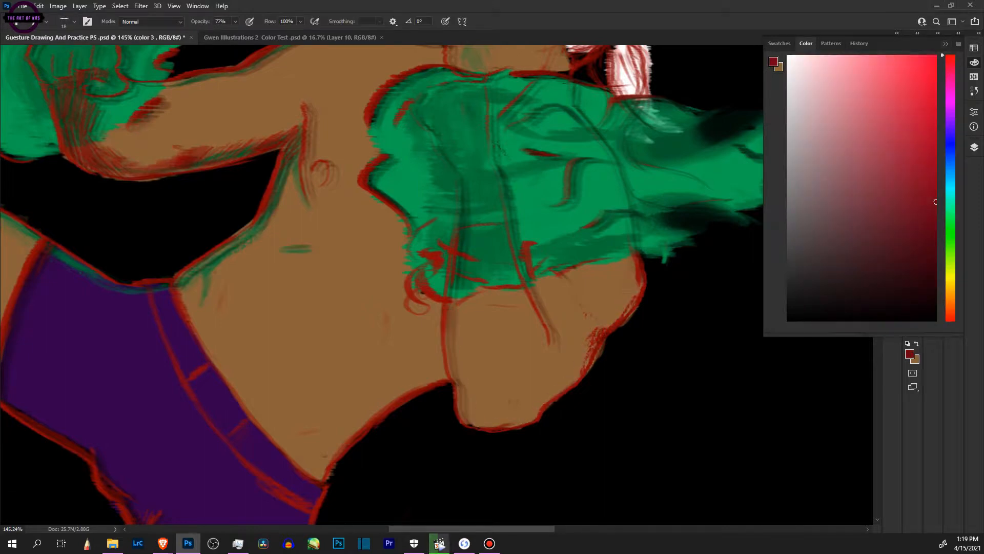
{"action": "left_click", "coordinate": [950, 102]}
{"action": "left_click", "coordinate": [946, 44]}
Step: Create a new layer above color 3 and set its opacity to 41%
{"action": "left_click", "coordinate": [973, 148]}
{"action": "left_click", "coordinate": [933, 460]}
{"action": "left_click", "coordinate": [934, 174]}
{"action": "left_click_drag", "start_coordinate": [936, 186], "coordinate": [907, 186]}
Step: Brush purple shadows along the outer edge of the bent arm and down the standing leg
{"action": "left_click_drag", "start_coordinate": [634, 288], "coordinate": [561, 390]}
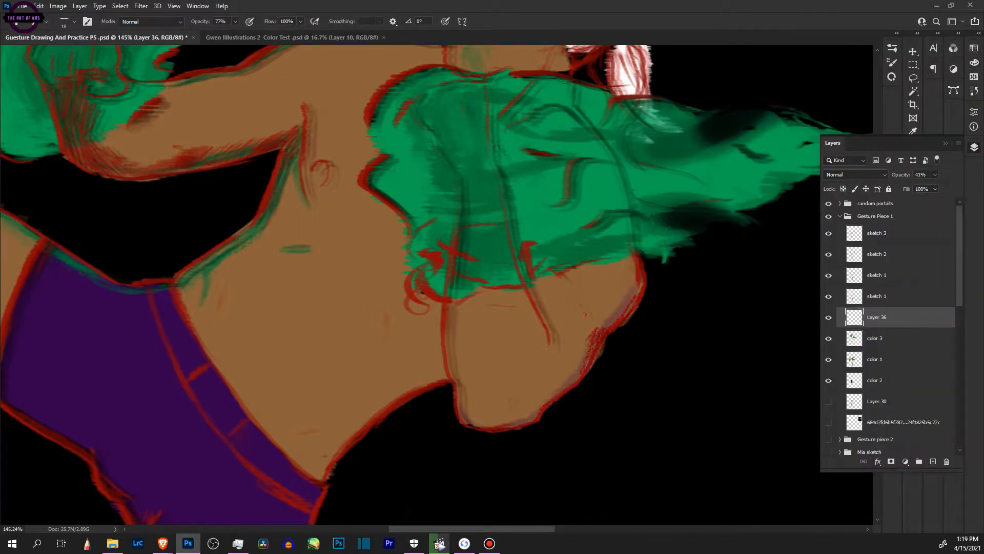
{"action": "left_click_drag", "start_coordinate": [339, 451], "coordinate": [533, 77]}
{"action": "mouse_move", "coordinate": [461, 390]}
{"action": "left_mouse_down"}
{"action": "mouse_move", "coordinate": [461, 154]}
{"action": "mouse_move", "coordinate": [455, 169]}
{"action": "left_mouse_up"}
{"action": "left_click_drag", "start_coordinate": [442, 266], "coordinate": [480, 418]}
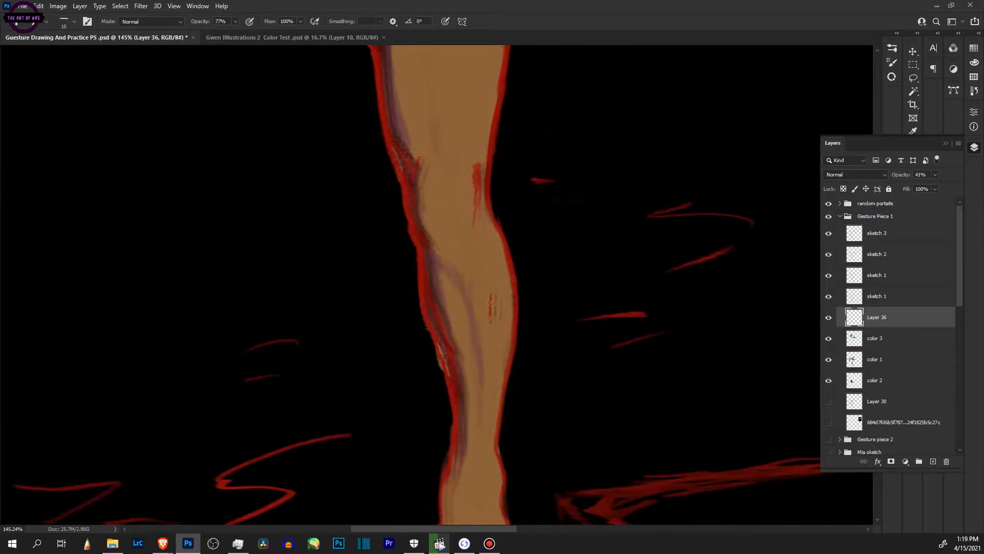
Step: Brush purple shadows under the raised thigh, along its shin and over the foot
{"action": "key", "text": "z"}
{"action": "left_click_drag", "start_coordinate": [615, 487], "coordinate": [523, 487]}
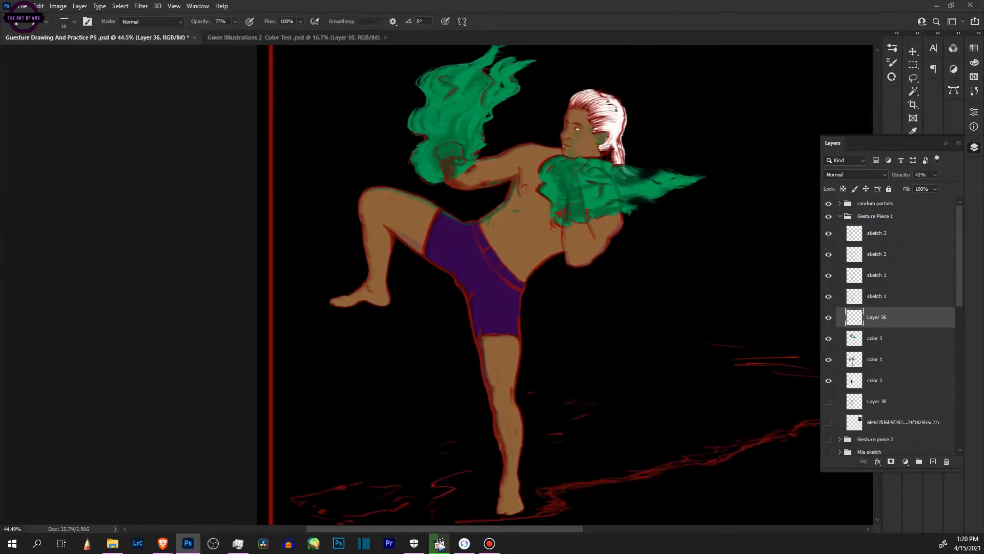
{"action": "key", "text": "z"}
{"action": "left_click_drag", "start_coordinate": [387, 290], "coordinate": [470, 351]}
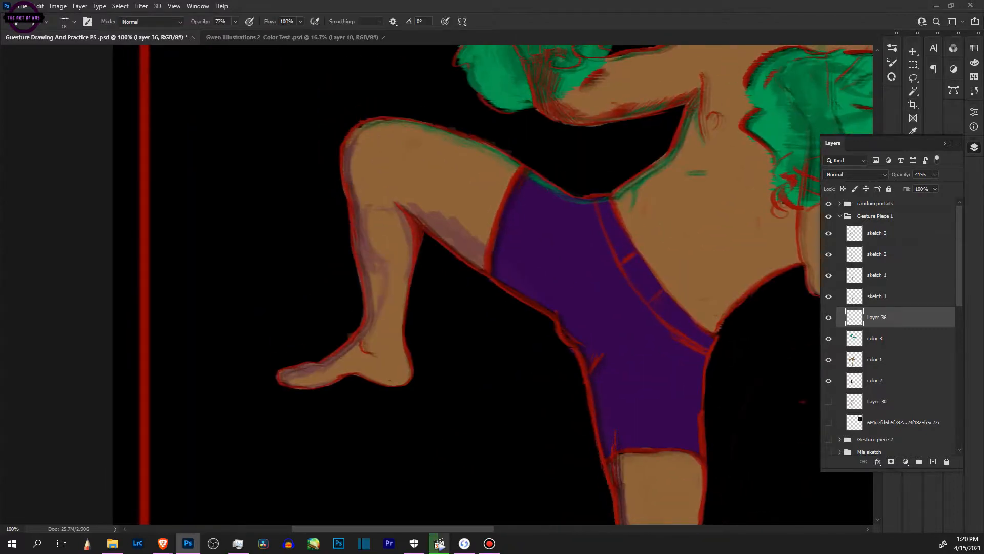
{"action": "left_click_drag", "start_coordinate": [615, 446], "coordinate": [531, 388]}
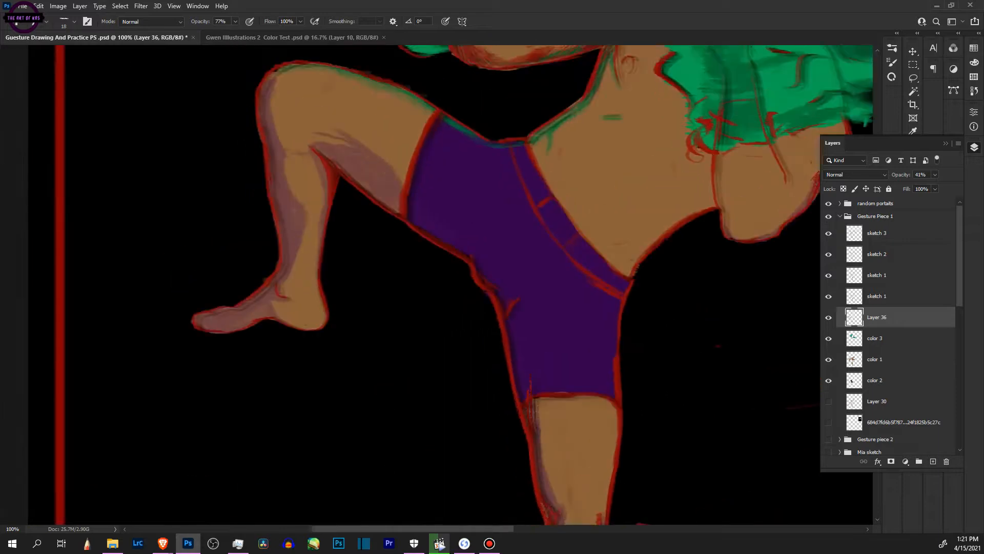
Step: Rename the new shading layer as "shaow"
{"action": "left_click_drag", "start_coordinate": [530, 205], "coordinate": [412, 416]}
{"action": "type", "text": "ow"}
{"action": "key", "text": "Return"}
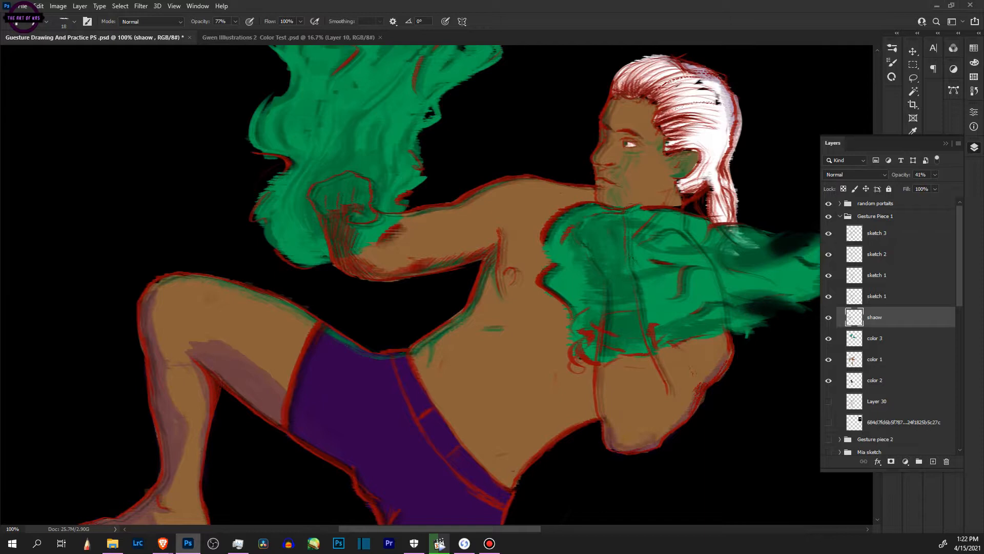
Step: Brush purple shadows around the tucked arm's elbow and along its lower edge
{"action": "left_click_drag", "start_coordinate": [461, 359], "coordinate": [510, 246]}
{"action": "left_click_drag", "start_coordinate": [461, 462], "coordinate": [451, 504]}
{"action": "left_click_drag", "start_coordinate": [656, 333], "coordinate": [518, 303]}
{"action": "right_click", "coordinate": [518, 302]}
{"action": "key", "text": "Return"}
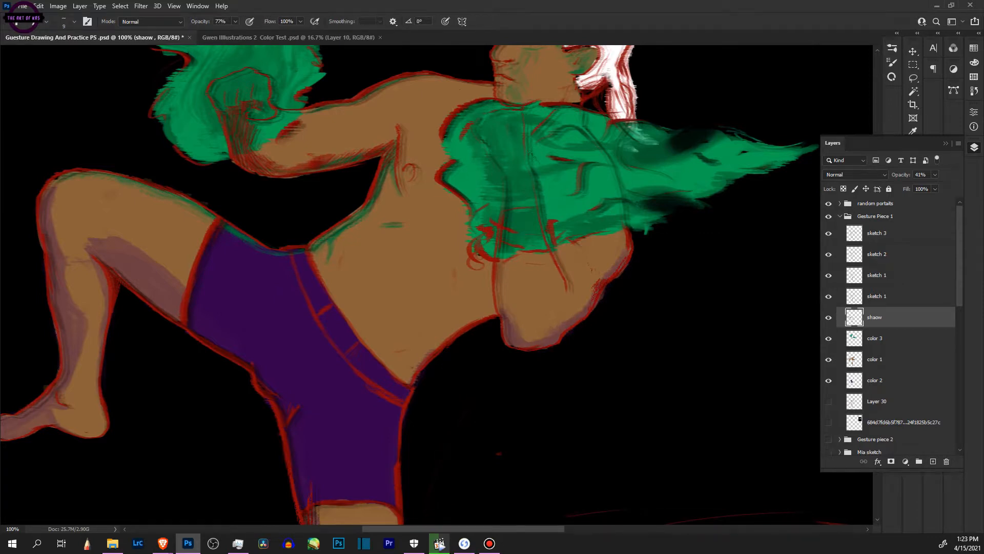
{"action": "left_click_drag", "start_coordinate": [480, 254], "coordinate": [744, 191]}
{"action": "left_click_drag", "start_coordinate": [564, 256], "coordinate": [393, 330]}
{"action": "left_click", "coordinate": [855, 175]}
{"action": "key", "text": "Escape"}
{"action": "left_click_drag", "start_coordinate": [462, 230], "coordinate": [367, 354]}
{"action": "left_click_drag", "start_coordinate": [436, 308], "coordinate": [442, 222]}
Step: Create a new layer directly above color 3 and name it "orbs"
{"action": "key", "text": "z"}
{"action": "left_click_drag", "start_coordinate": [585, 323], "coordinate": [523, 322]}
{"action": "left_click_drag", "start_coordinate": [645, 472], "coordinate": [697, 472]}
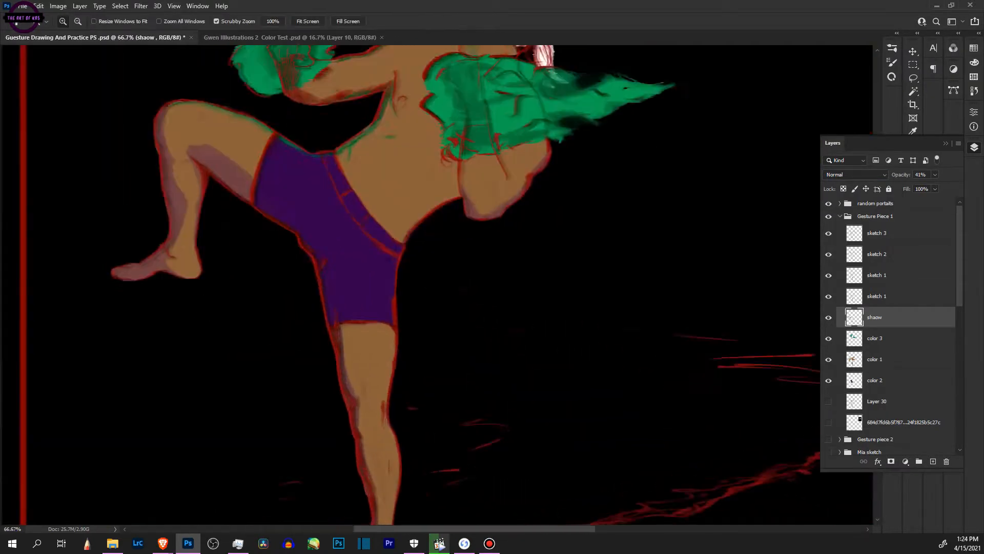
{"action": "left_click_drag", "start_coordinate": [579, 272], "coordinate": [528, 271]}
{"action": "left_click", "coordinate": [874, 338]}
{"action": "left_click", "coordinate": [933, 461]}
{"action": "double_click", "coordinate": [875, 338]}
{"action": "type", "text": "orbs"}
{"action": "key", "text": "Return"}
Step: Make a large circular selection spanning the tucked elbow and the black background beside it
{"action": "left_click_drag", "start_coordinate": [496, 92], "coordinate": [549, 92]}
{"action": "left_click_drag", "start_coordinate": [496, 205], "coordinate": [447, 246]}
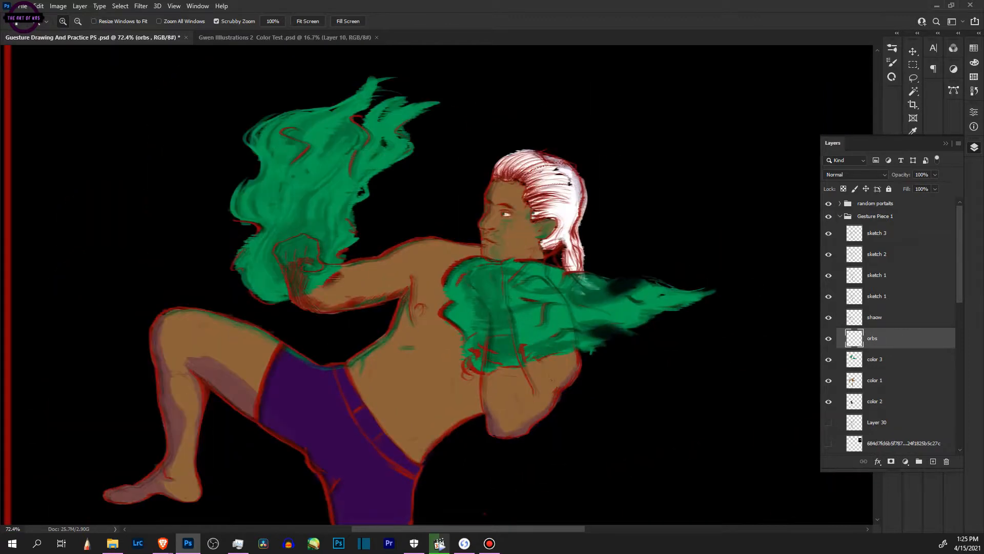
{"action": "key", "text": "shift+m"}
{"action": "left_click_drag", "start_coordinate": [488, 285], "coordinate": [692, 489]}
{"action": "key", "text": "v"}
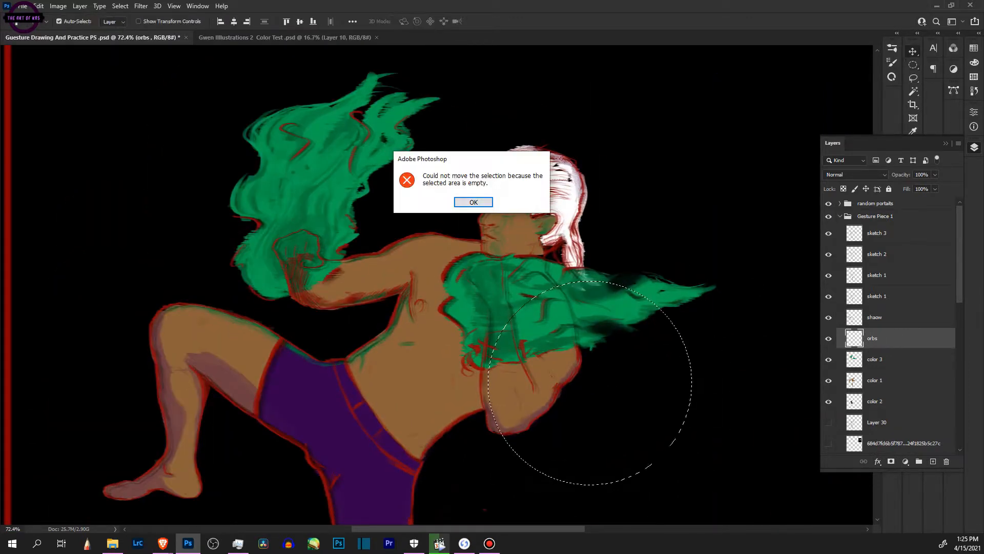
{"action": "key", "text": "Return"}
{"action": "key", "text": "ctrl+d"}
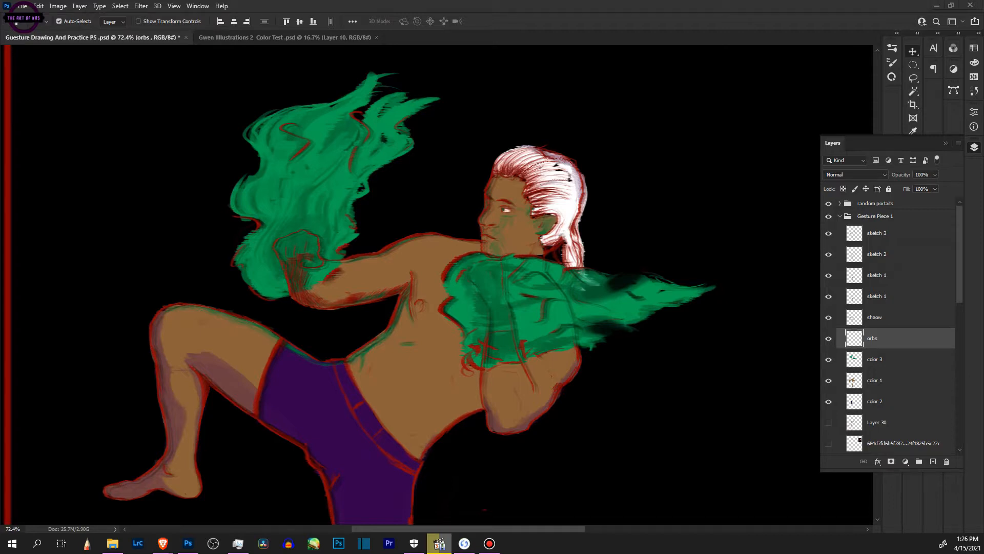
{"action": "key", "text": "ctrl+z"}
Step: Build a glowing green orb with a bright cyan core inside the circular selection, using radial gradients in Screen mode with colours sampled from the flame
{"action": "key", "text": "g"}
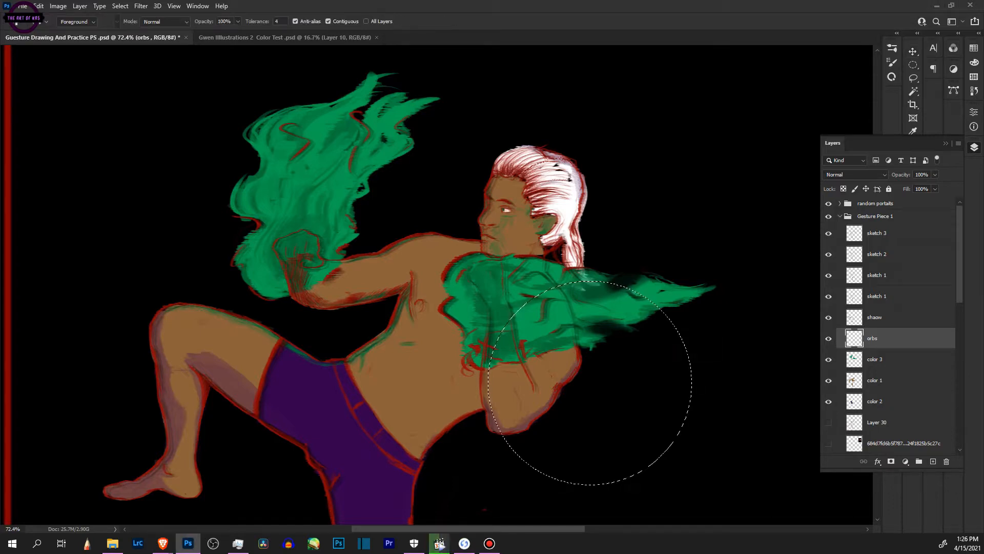
{"action": "key", "text": "F7"}
{"action": "left_click", "coordinate": [492, 302], "text": "alt"}
{"action": "left_click_drag", "start_coordinate": [589, 382], "coordinate": [661, 454]}
{"action": "left_click_drag", "start_coordinate": [589, 389], "coordinate": [662, 456]}
{"action": "left_click", "coordinate": [480, 306], "text": "alt"}
{"action": "left_click_drag", "start_coordinate": [590, 377], "coordinate": [601, 389]}
{"action": "left_click_drag", "start_coordinate": [589, 382], "coordinate": [607, 400]}
{"action": "left_click", "coordinate": [492, 290], "text": "alt"}
{"action": "left_click_drag", "start_coordinate": [652, 355], "coordinate": [674, 379]}
{"action": "left_click", "coordinate": [973, 48]}
{"action": "left_click", "coordinate": [973, 62]}
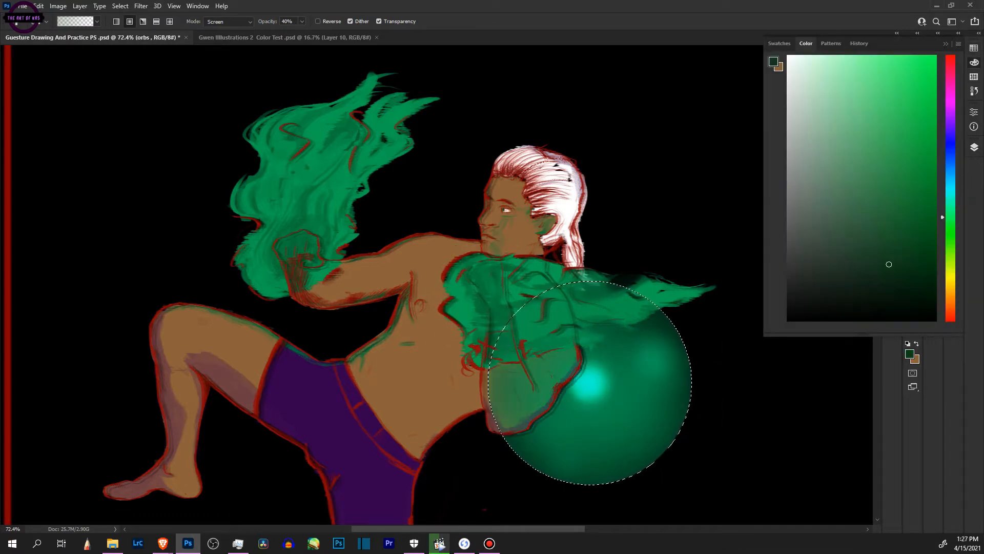
{"action": "key", "text": "F6"}
Step: Deselect the circle and move the orb onto the green flame in front of the chest
{"action": "key", "text": "ctrl+d"}
{"action": "key", "text": "v"}
{"action": "left_click_drag", "start_coordinate": [590, 382], "coordinate": [491, 286]}
Step: Erase the chest orb's excess edges around the face and shoulder with the eraser at 89% opacity
{"action": "key", "text": "e"}
{"action": "right_click", "coordinate": [464, 212]}
{"action": "left_click_drag", "start_coordinate": [525, 239], "coordinate": [532, 238]}
{"action": "mouse_move", "coordinate": [428, 218]}
{"action": "left_mouse_down"}
{"action": "mouse_move", "coordinate": [482, 192]}
{"action": "mouse_move", "coordinate": [476, 203]}
{"action": "mouse_move", "coordinate": [543, 203]}
{"action": "left_mouse_up"}
{"action": "key", "text": "8"}
{"action": "key", "text": "9"}
{"action": "right_click", "coordinate": [545, 246]}
{"action": "left_click_drag", "start_coordinate": [548, 208], "coordinate": [584, 277]}
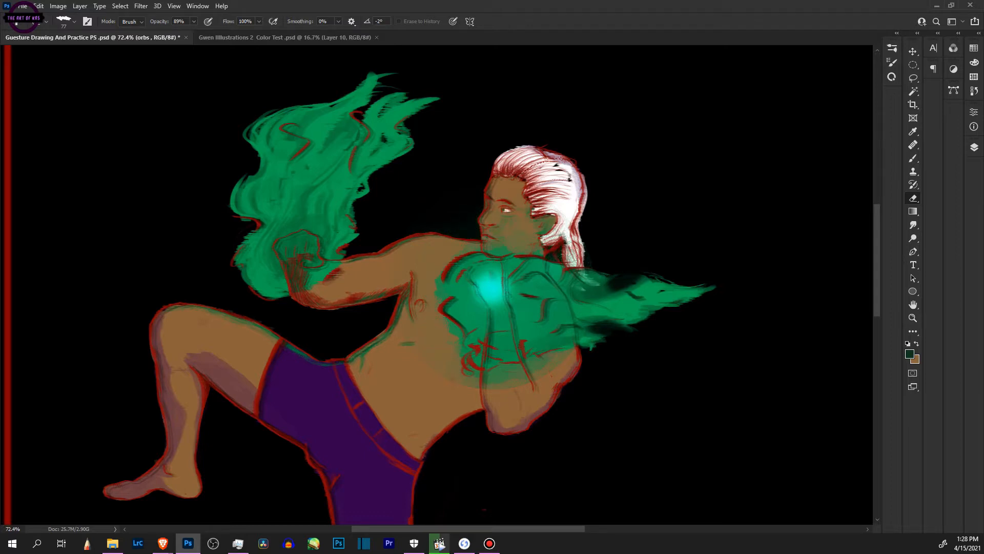
Step: Duplicate the orbs layer and move the copy so its bright core covers the raised fist
{"action": "key", "text": "F7"}
{"action": "key", "text": "ctrl+j"}
{"action": "left_click_drag", "start_coordinate": [505, 295], "coordinate": [306, 231]}
{"action": "key", "text": "v"}
{"action": "left_click_drag", "start_coordinate": [307, 231], "coordinate": [314, 254]}
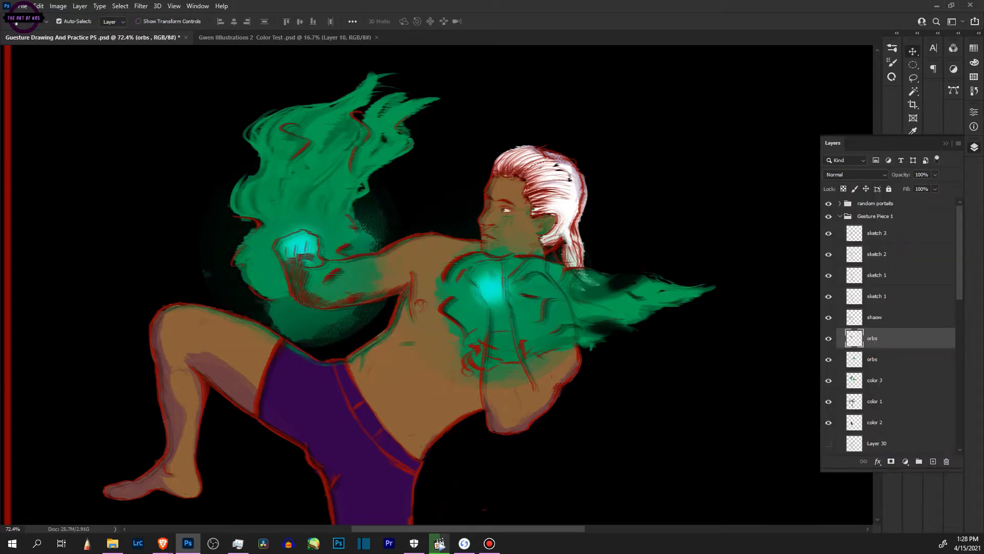
Step: Rotate the copied orb around the raised fist with Free Transform and erase its glow spilling below the arm
{"action": "right_click", "coordinate": [341, 283]}
{"action": "key", "text": "Escape"}
{"action": "key", "text": "l"}
{"action": "right_click", "coordinate": [345, 283]}
{"action": "left_click", "coordinate": [374, 353]}
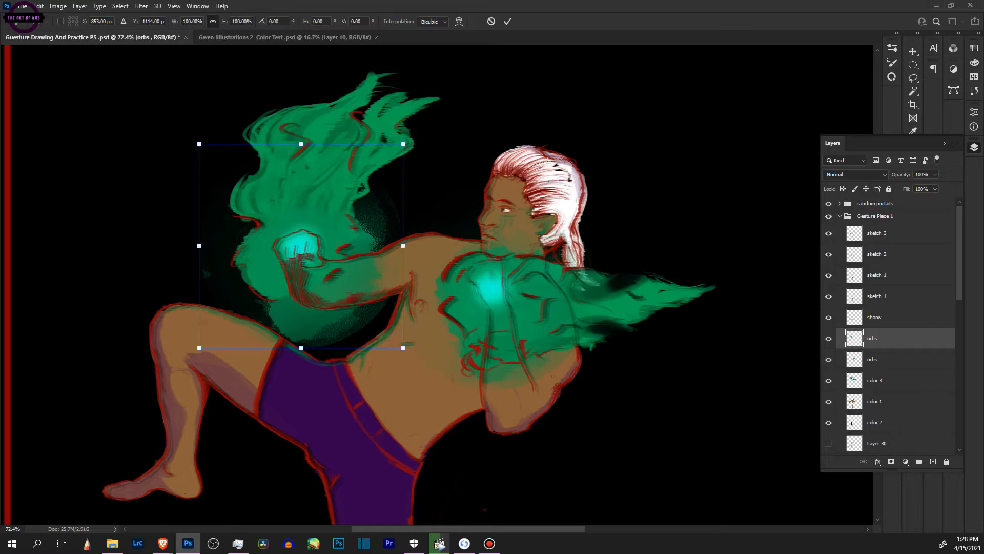
{"action": "left_click_drag", "start_coordinate": [416, 135], "coordinate": [116, 282]}
{"action": "key", "text": "Return"}
{"action": "key", "text": "e"}
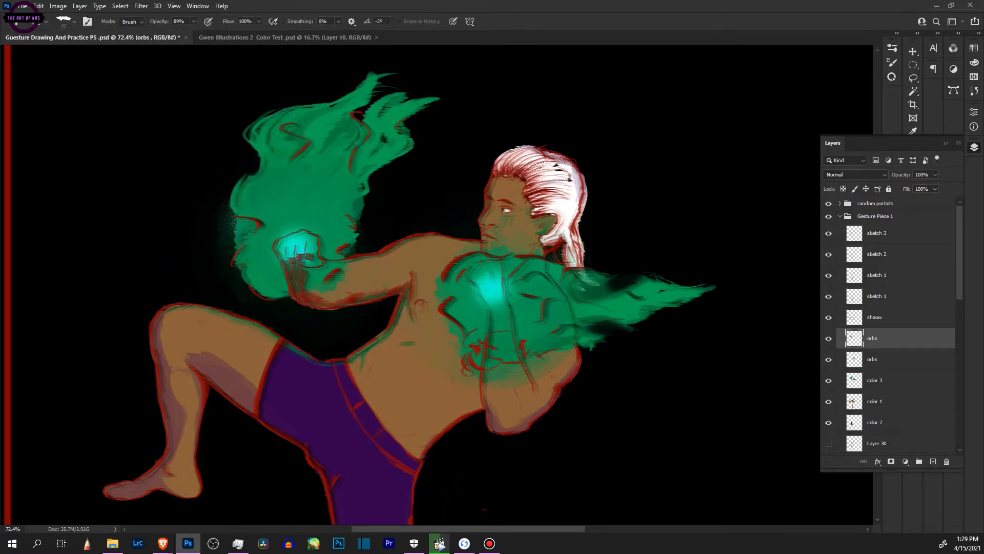
Step: Select the original orb at the chest and nudge it slightly away from the head side
{"action": "key", "text": "z"}
{"action": "left_click_drag", "start_coordinate": [312, 161], "coordinate": [259, 161]}
{"action": "key", "text": "v"}
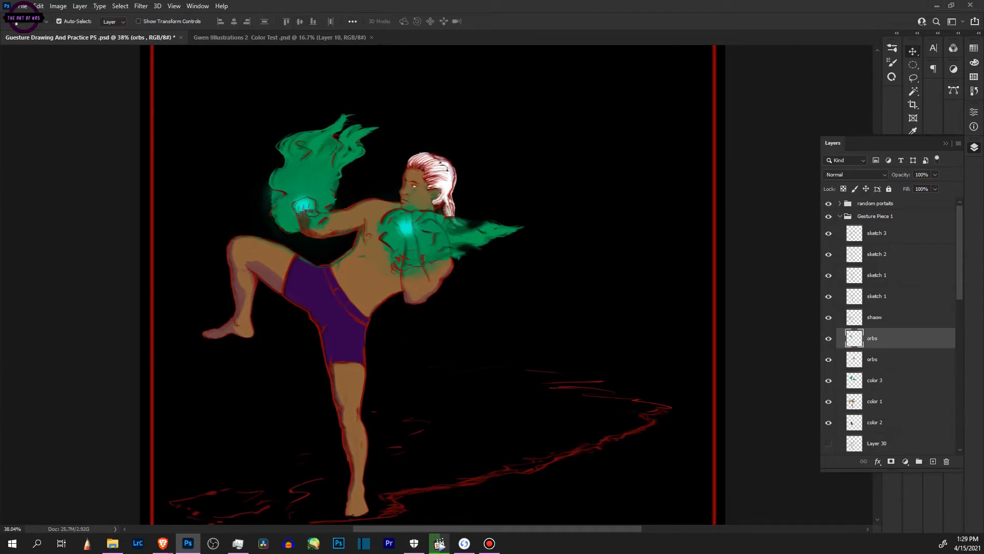
{"action": "left_click", "coordinate": [406, 227]}
{"action": "left_click_drag", "start_coordinate": [407, 227], "coordinate": [403, 226]}
Step: Brush a curved dark green patch on the ground beside the far end of the red ground line and save the document
{"action": "key", "text": "e"}
{"action": "left_click_drag", "start_coordinate": [436, 510], "coordinate": [449, 430]}
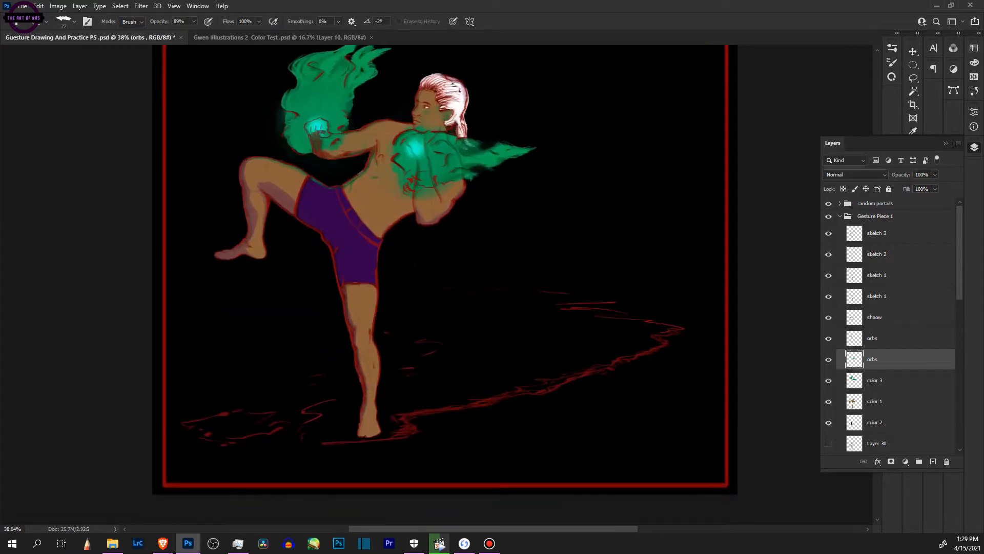
{"action": "key", "text": "b"}
{"action": "right_click", "coordinate": [449, 430]}
{"action": "key", "text": "Escape"}
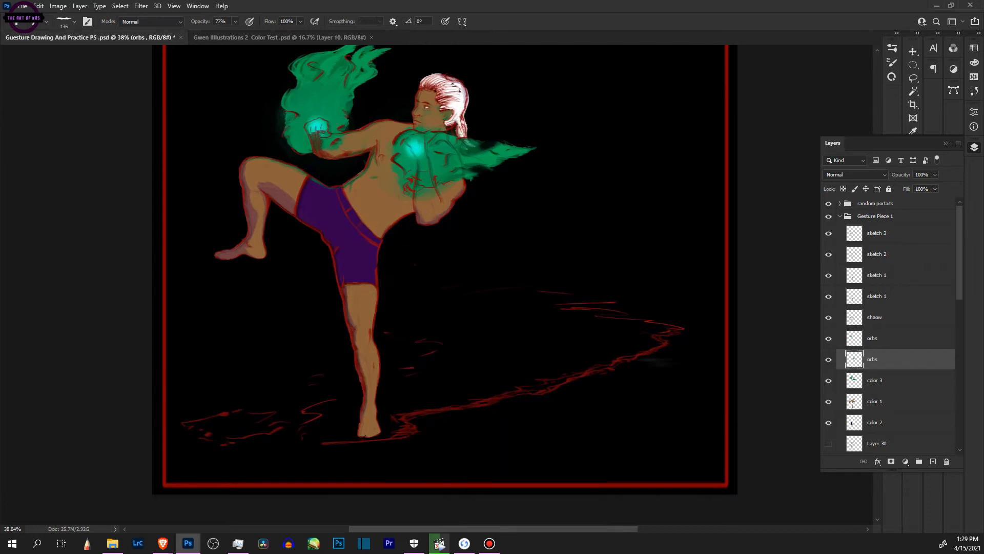
{"action": "mouse_move", "coordinate": [662, 392]}
{"action": "left_mouse_down"}
{"action": "mouse_move", "coordinate": [708, 379]}
{"action": "mouse_move", "coordinate": [645, 400]}
{"action": "left_mouse_up"}
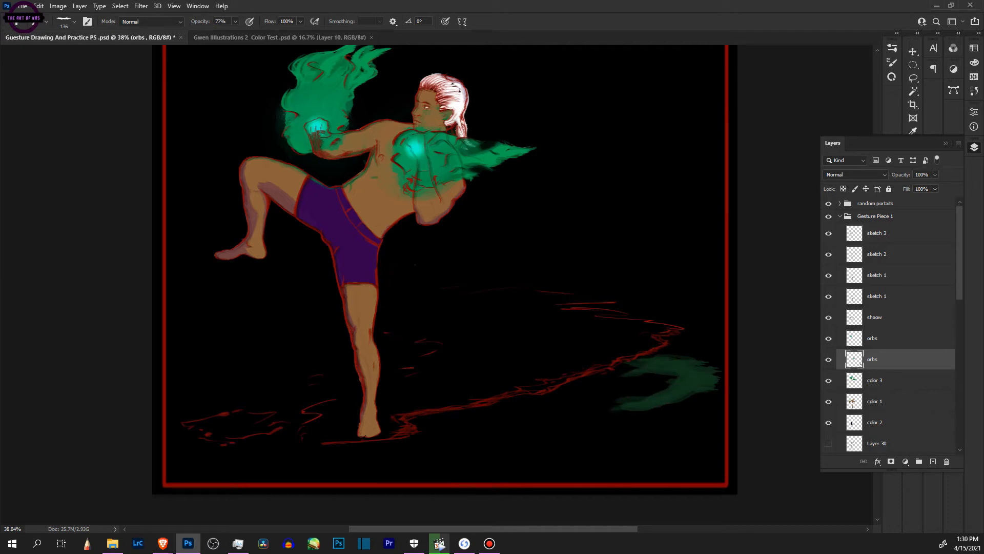
{"action": "key", "text": "ctrl+s"}
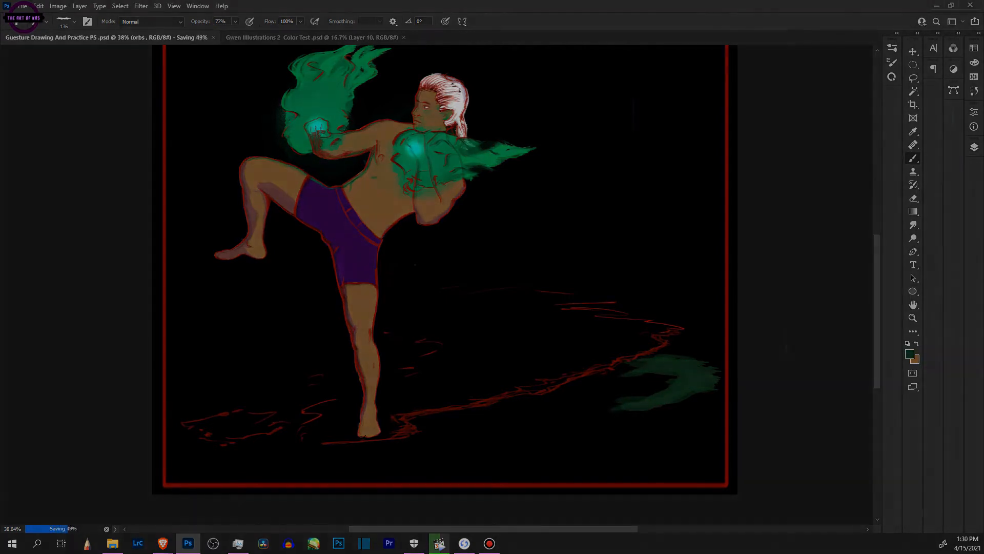